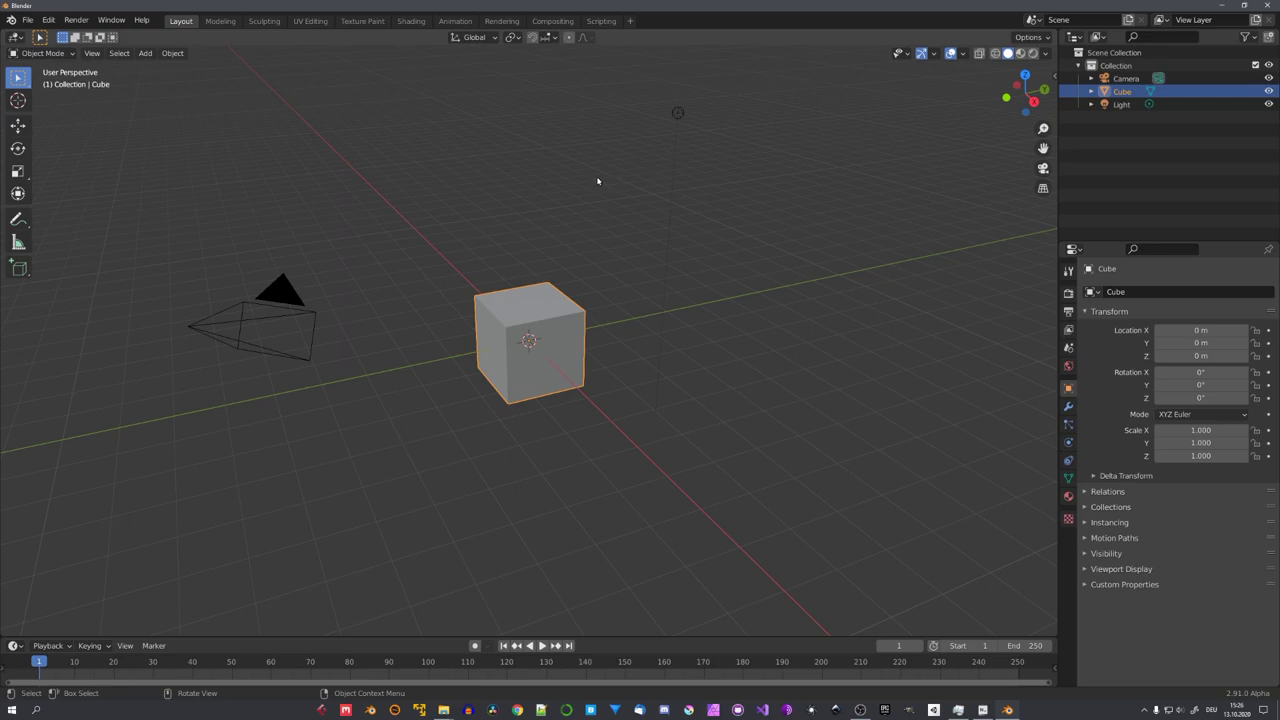
Delete the default objects and add a metaball ball scaled to 0.426
middle_drag(597, 181, 606, 266)
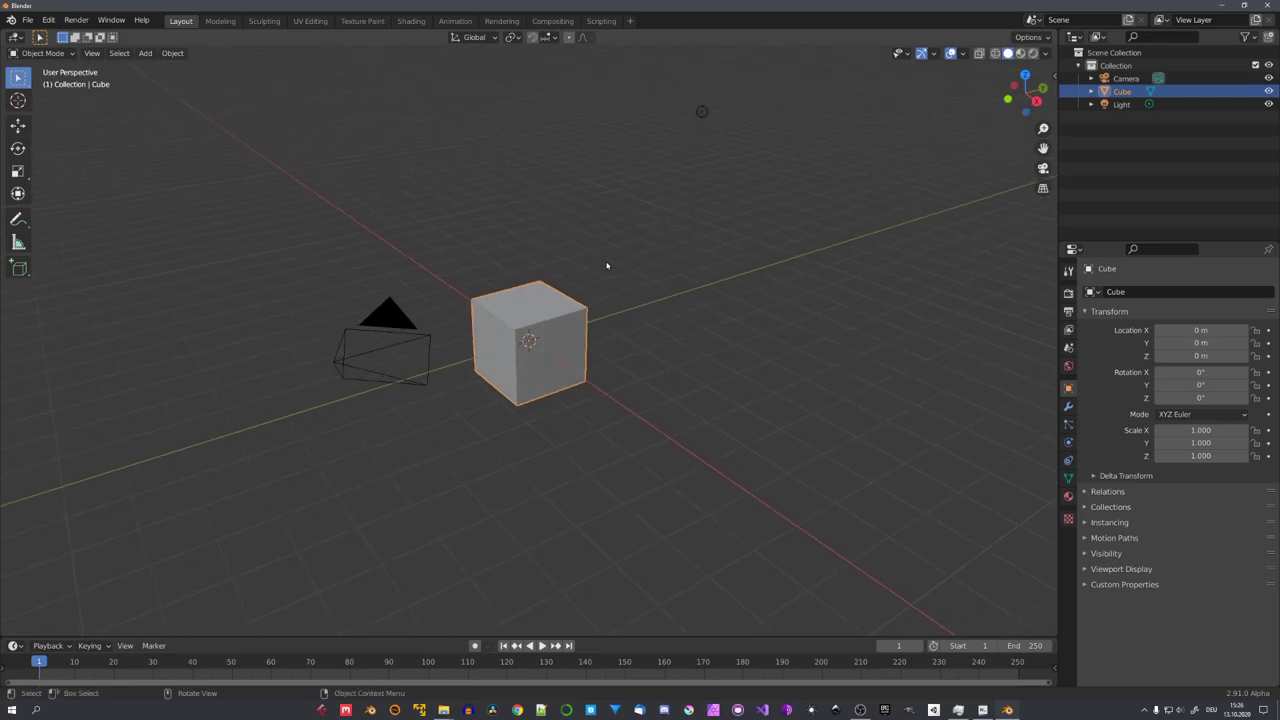
key(a)
key(Delete)
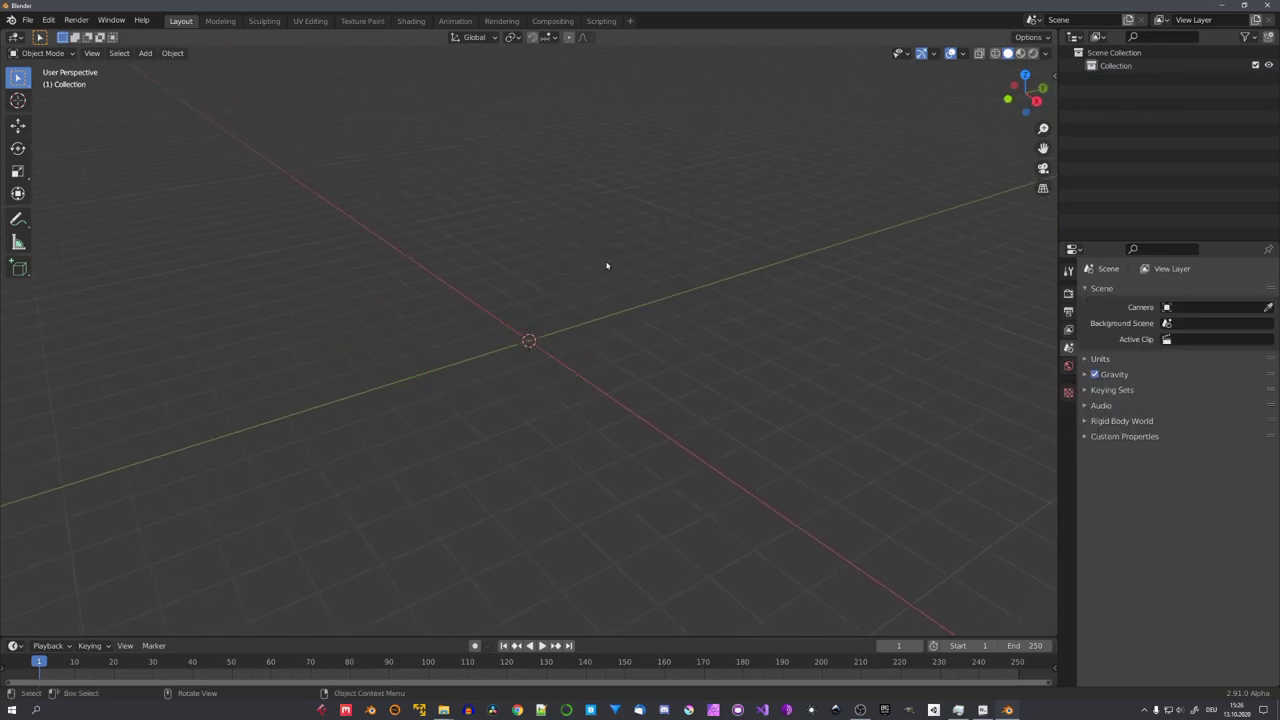
key(shift+a)
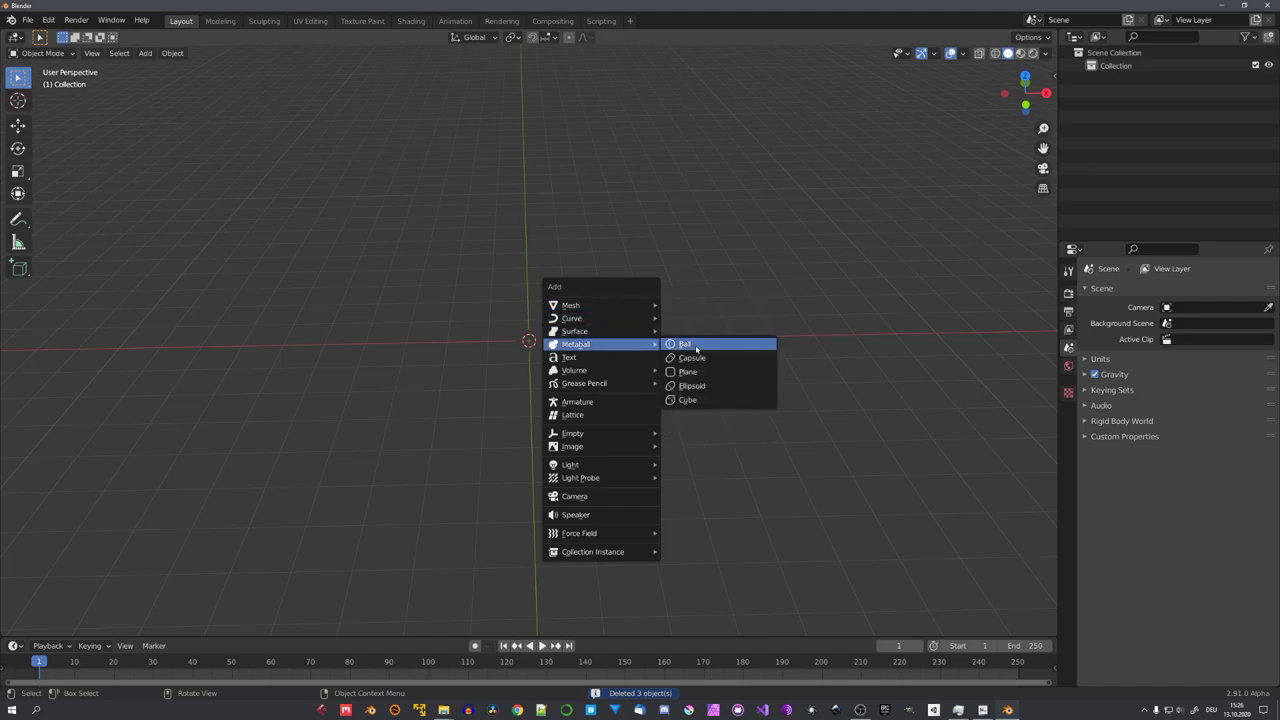
click(690, 346)
middle_drag(591, 337, 604, 345)
key(s)
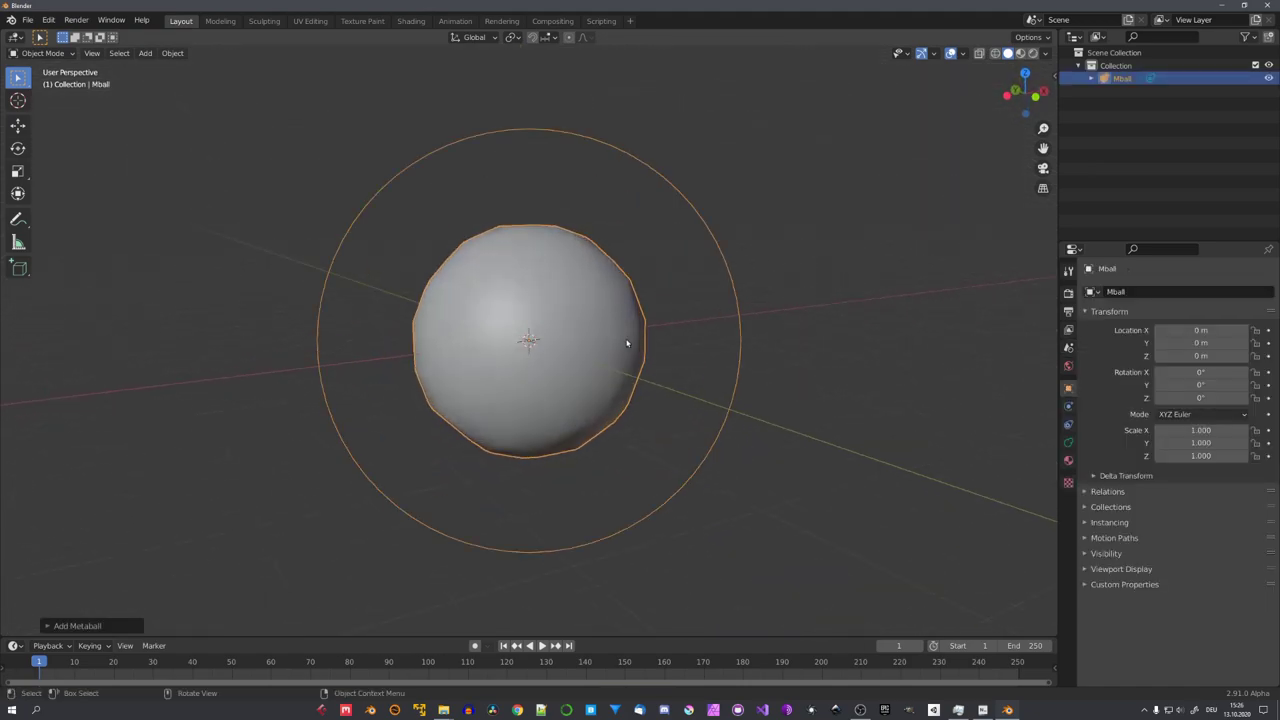
click(643, 394)
middle_drag(643, 394, 585, 376)
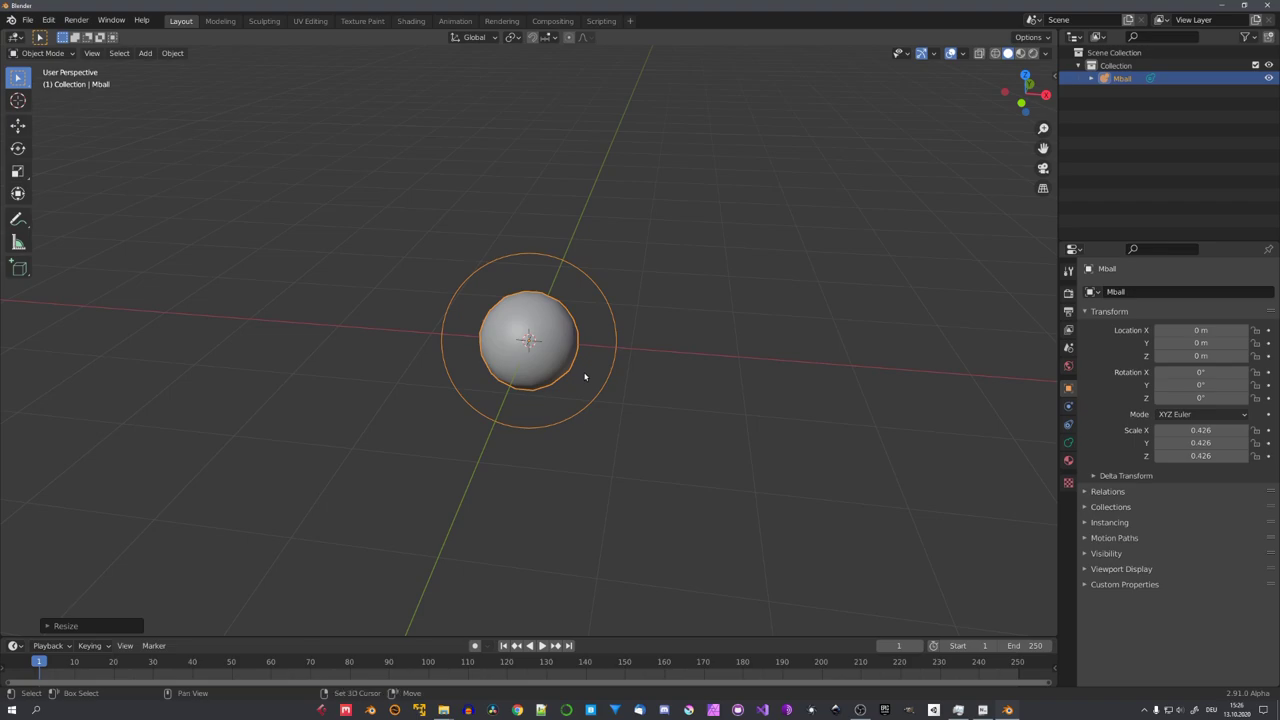
Duplicate the metaball twice along X, placing copies on either side of the original
key(shift+d)
key(x)
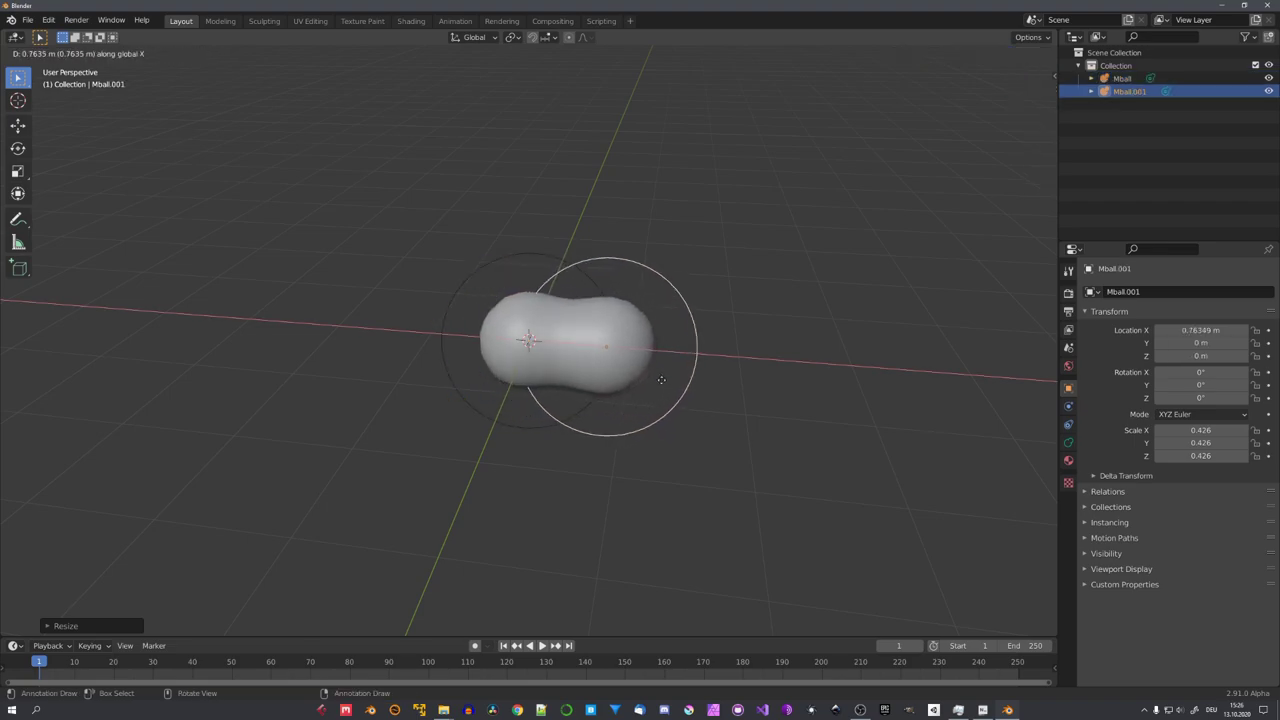
click(670, 400)
middle_drag(670, 400, 600, 380)
key(shift+d)
key(x)
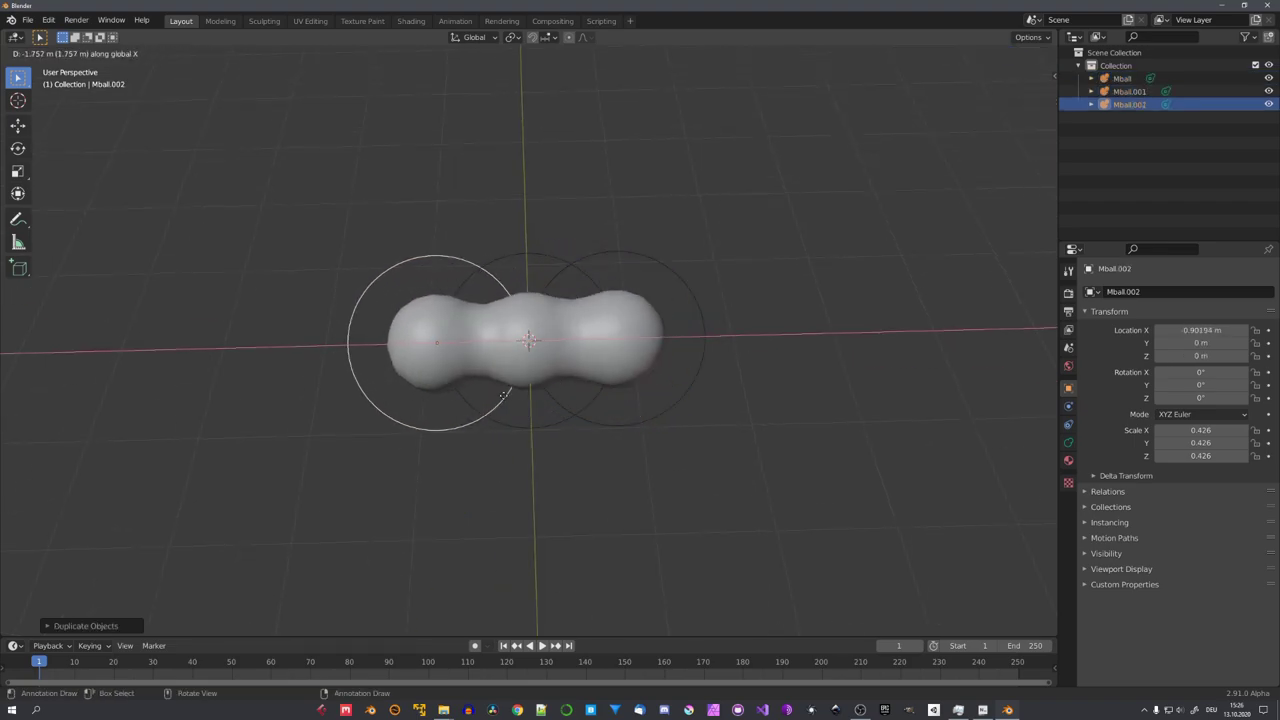
click(509, 380)
Drop another metaball copy into the blob and shrink it to 0.318
key(shift+d)
mouse_move(509, 380)
middle_down()
mouse_move(605, 370)
mouse_move(625, 390)
middle_up()
click(691, 386)
key(s)
click(660, 400)
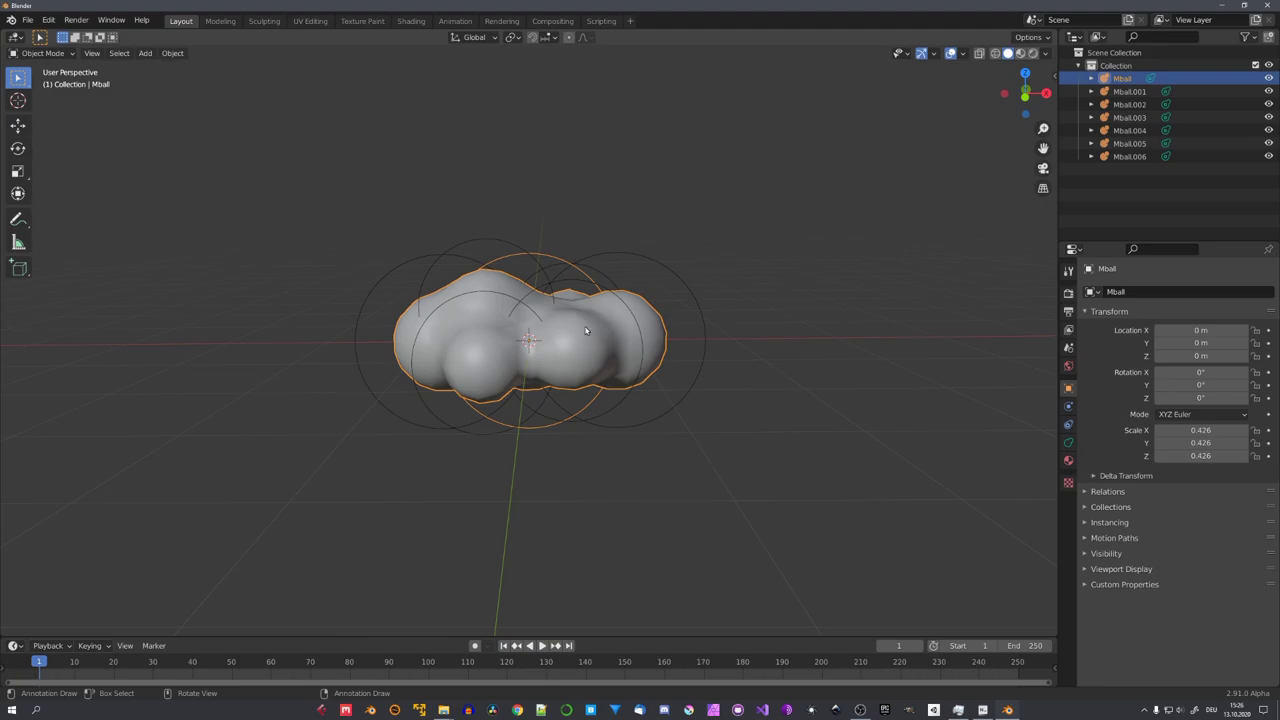
middle_drag(586, 331, 626, 337)
scroll(626, 337, up, 2)
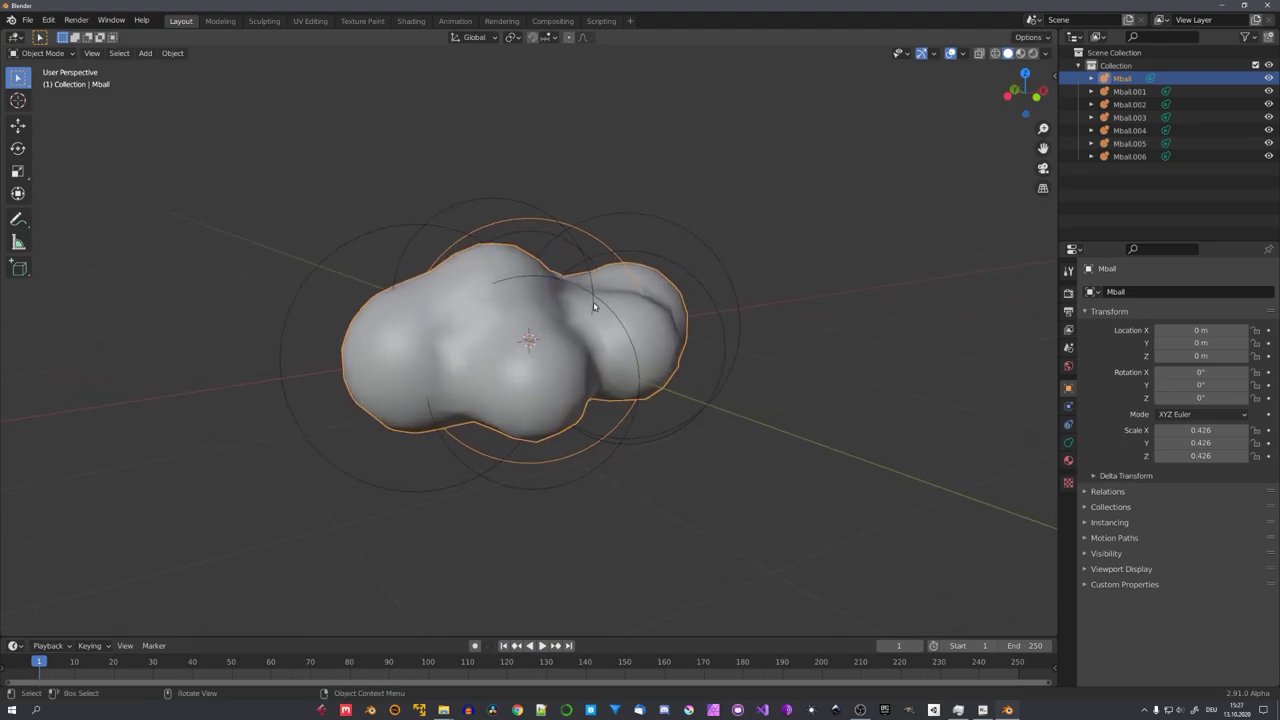
mouse_move(593, 307)
middle_down()
mouse_move(600, 292)
mouse_move(619, 332)
mouse_move(643, 334)
middle_up()
Apply Visual Geometry to Mesh to the metaballs, checking the new mesh in Edit Mode
scroll(619, 332, down, 2)
middle_drag(560, 334, 555, 331)
scroll(555, 331, up, 2)
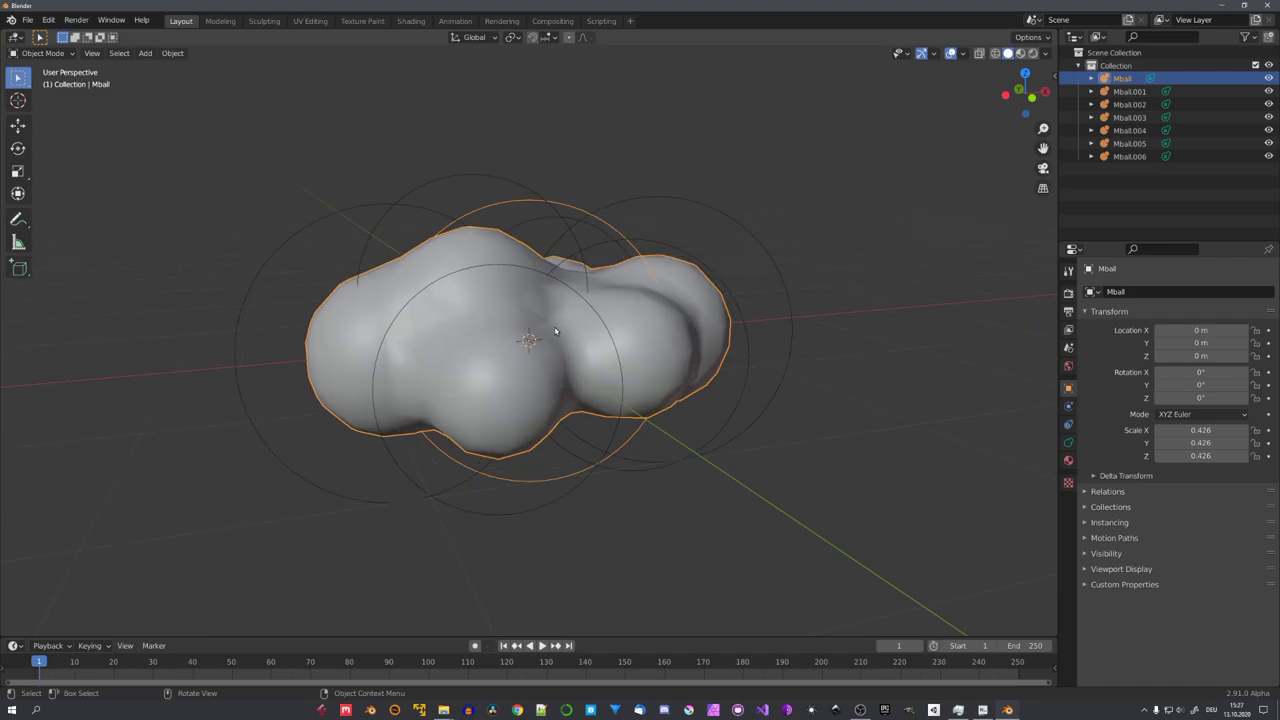
key(ctrl+a)
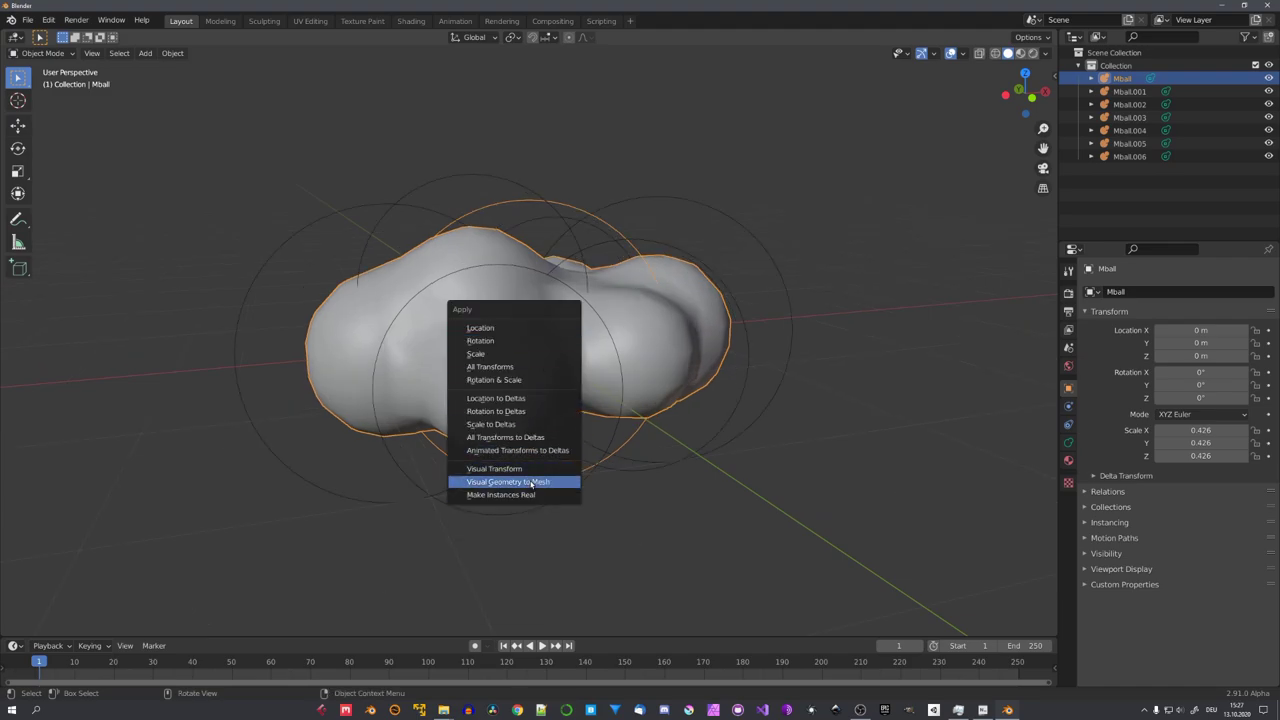
click(520, 487)
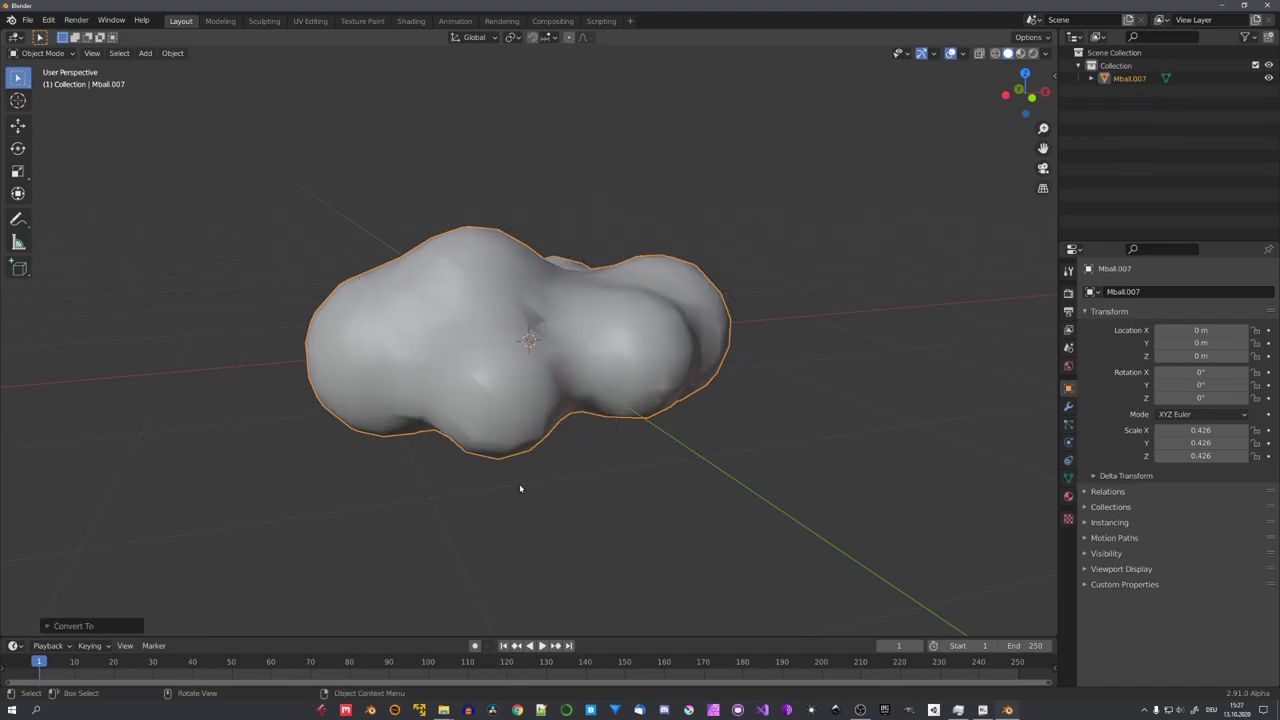
mouse_move(520, 486)
middle_down()
mouse_move(511, 428)
mouse_move(489, 428)
mouse_move(660, 434)
middle_up()
key(Tab)
scroll(597, 427, up, 3)
key(Tab)
key(shift+a)
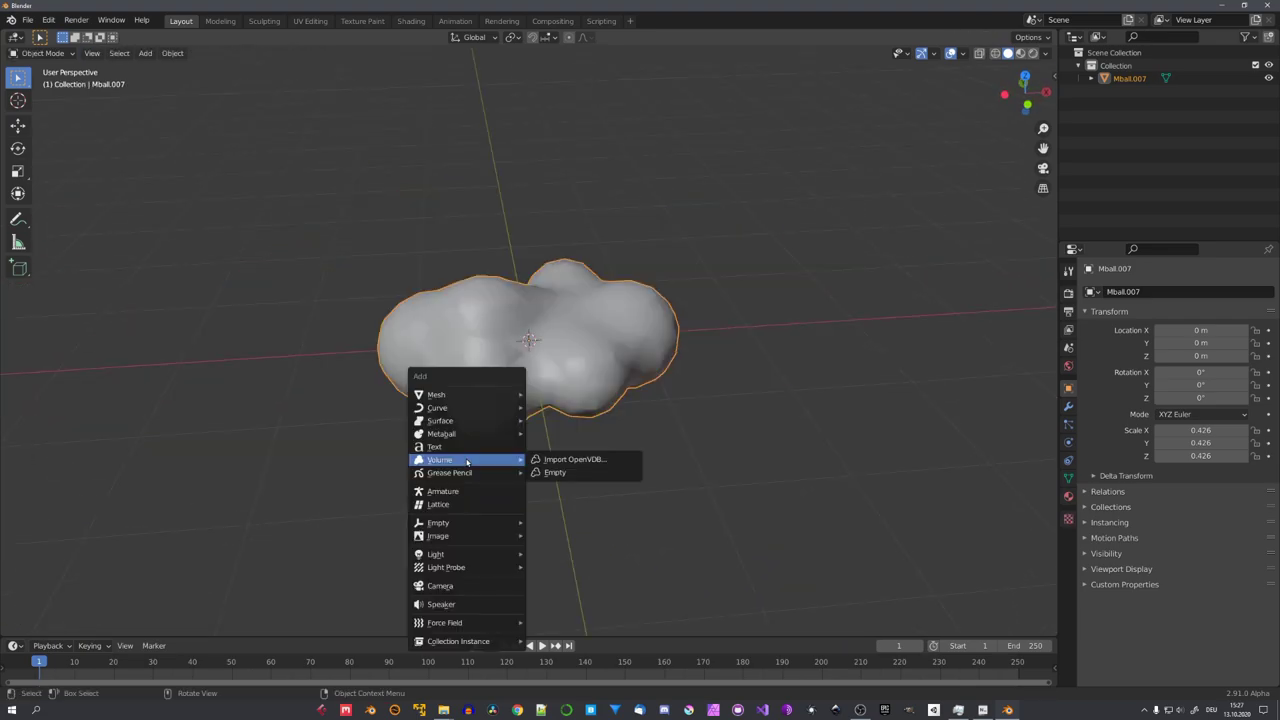
Add an empty Volume with a Mesh to Volume modifier sourcing Mball.007
click(567, 474)
click(1068, 406)
click(1150, 291)
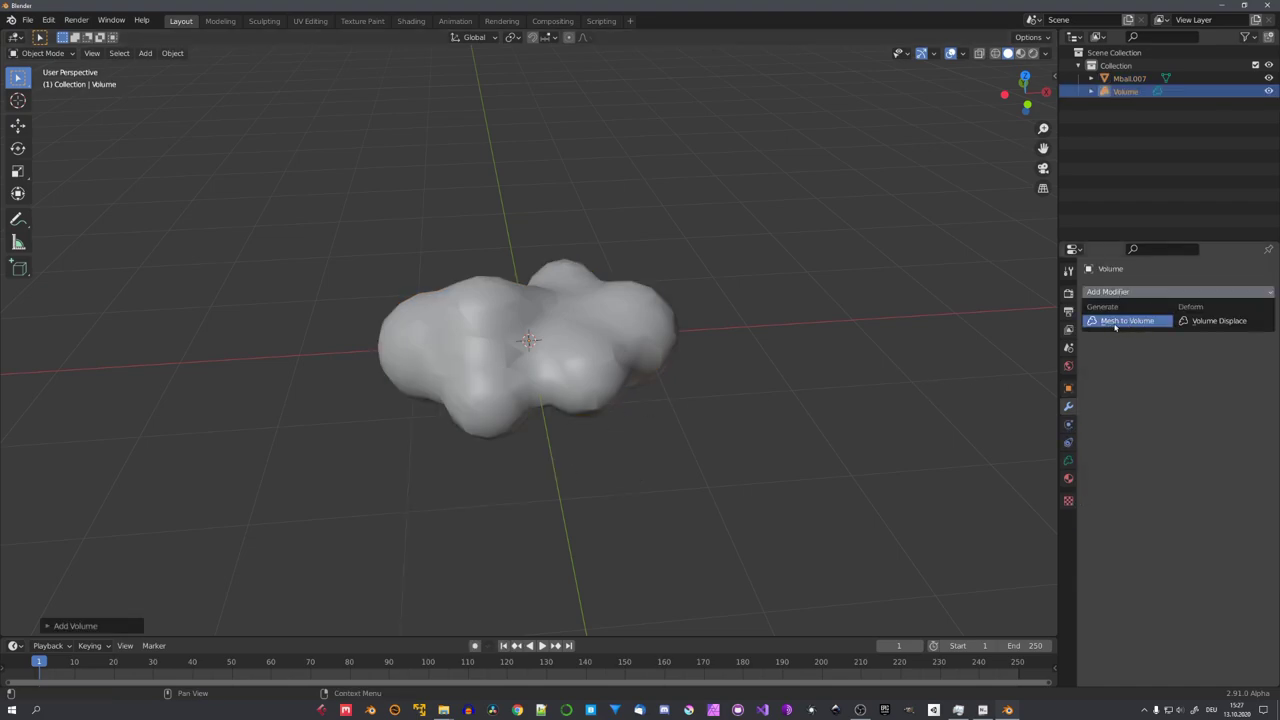
click(1138, 321)
click(1175, 333)
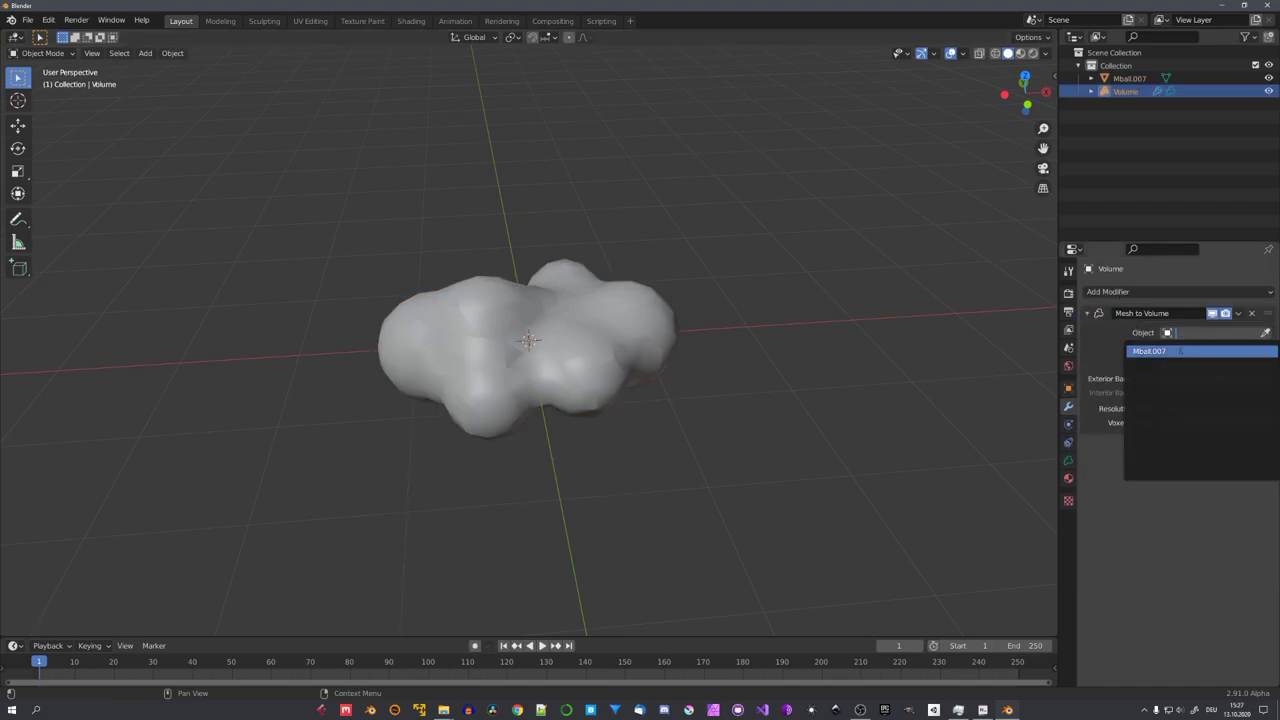
click(1160, 351)
mouse_move(727, 411)
middle_down()
mouse_move(743, 357)
mouse_move(645, 350)
middle_up()
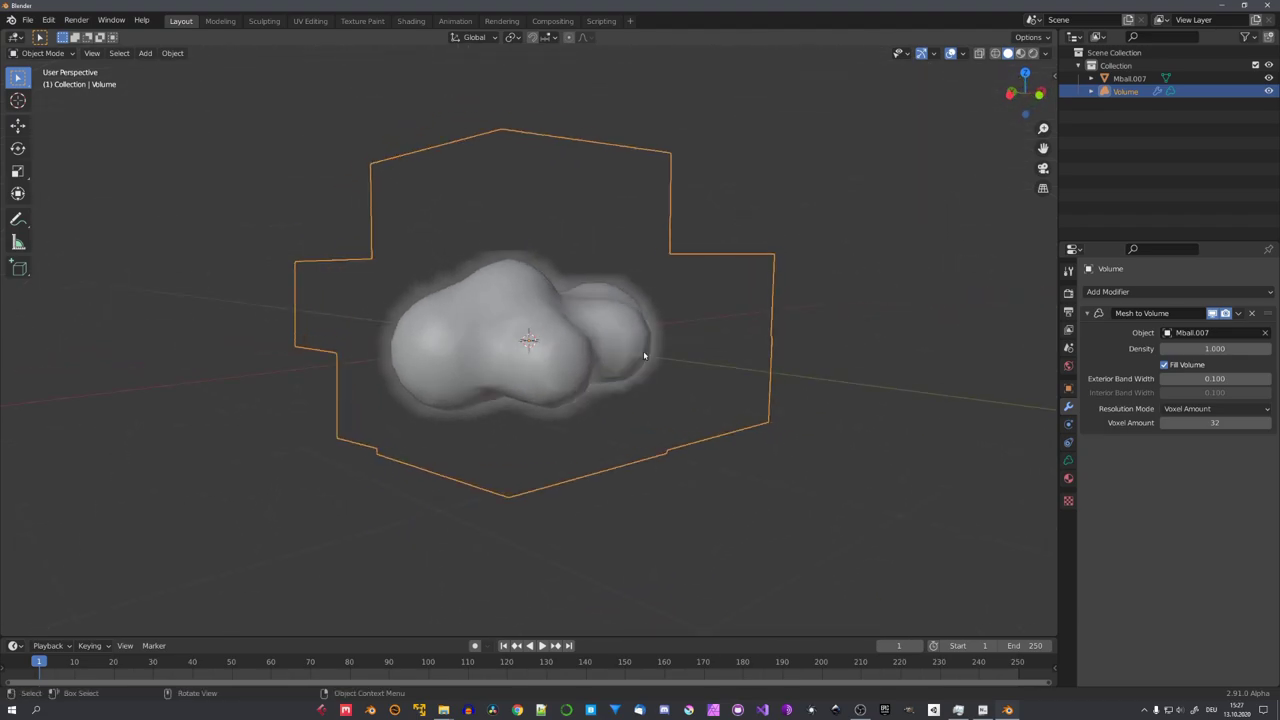
click(1150, 291)
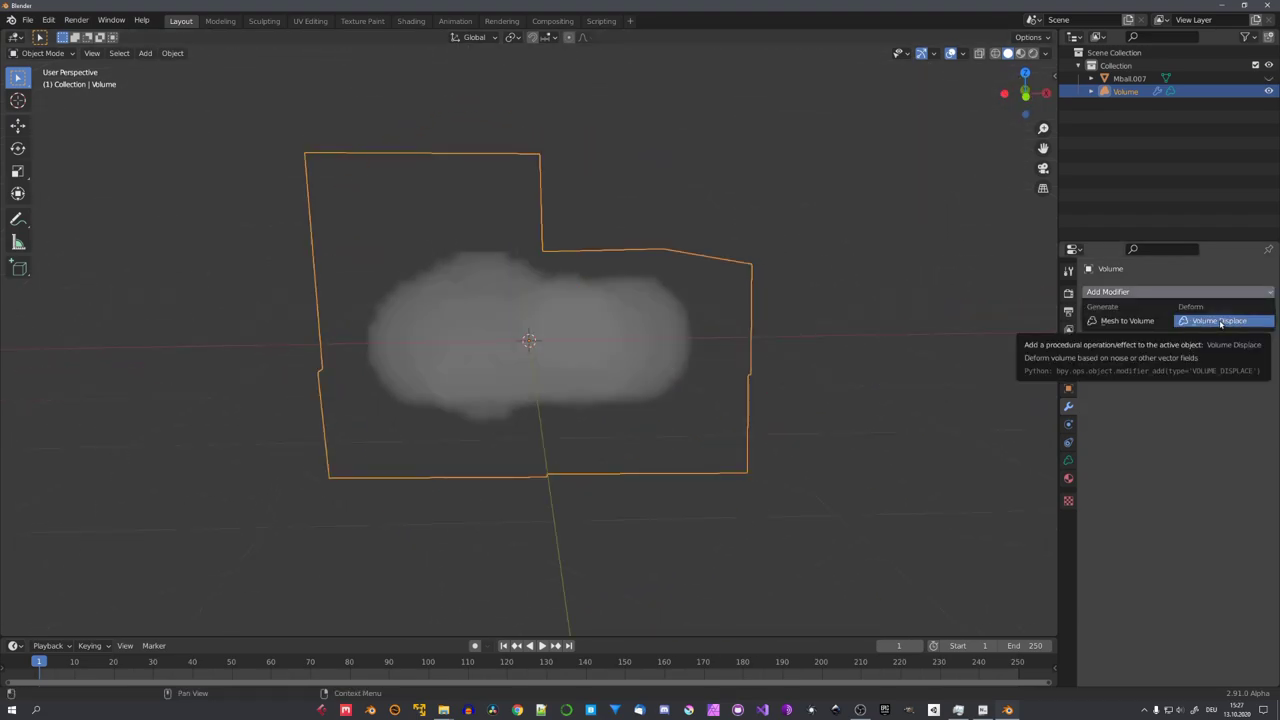
click(1088, 316)
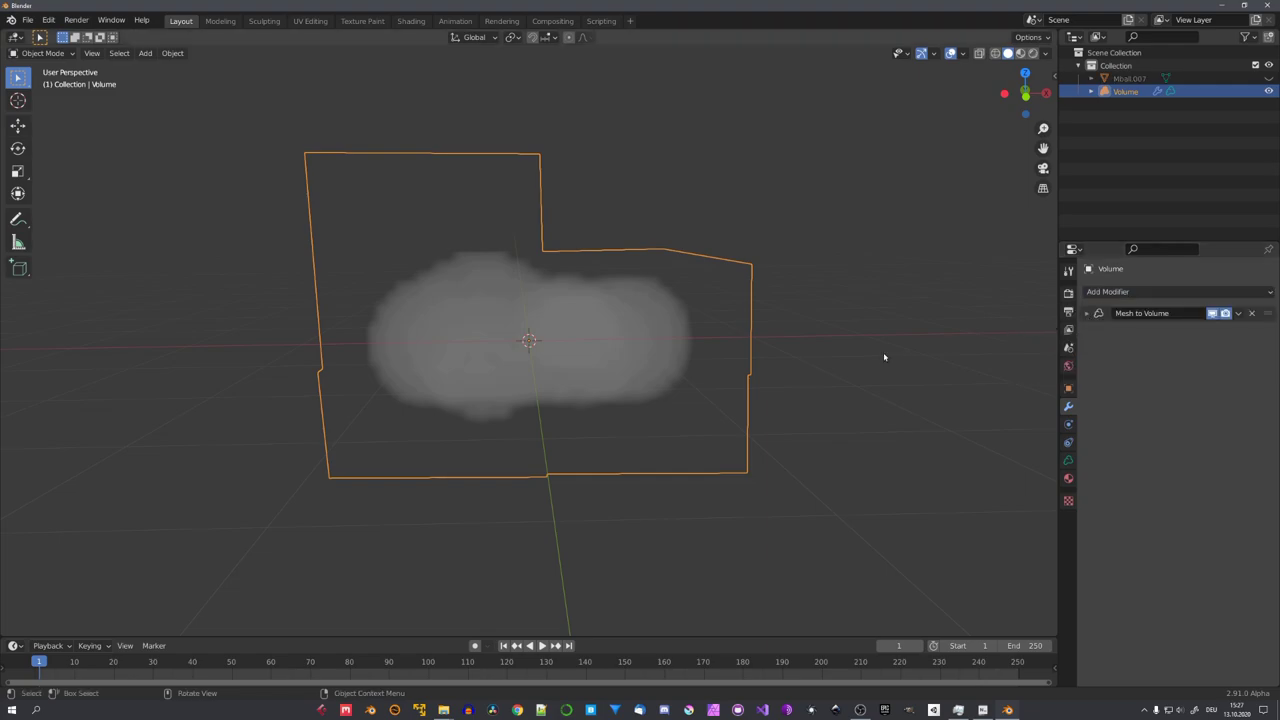
Set the Mesh to Volume modifier's Voxel Amount from 32 to 64
middle_drag(883, 357, 763, 360)
click(1088, 313)
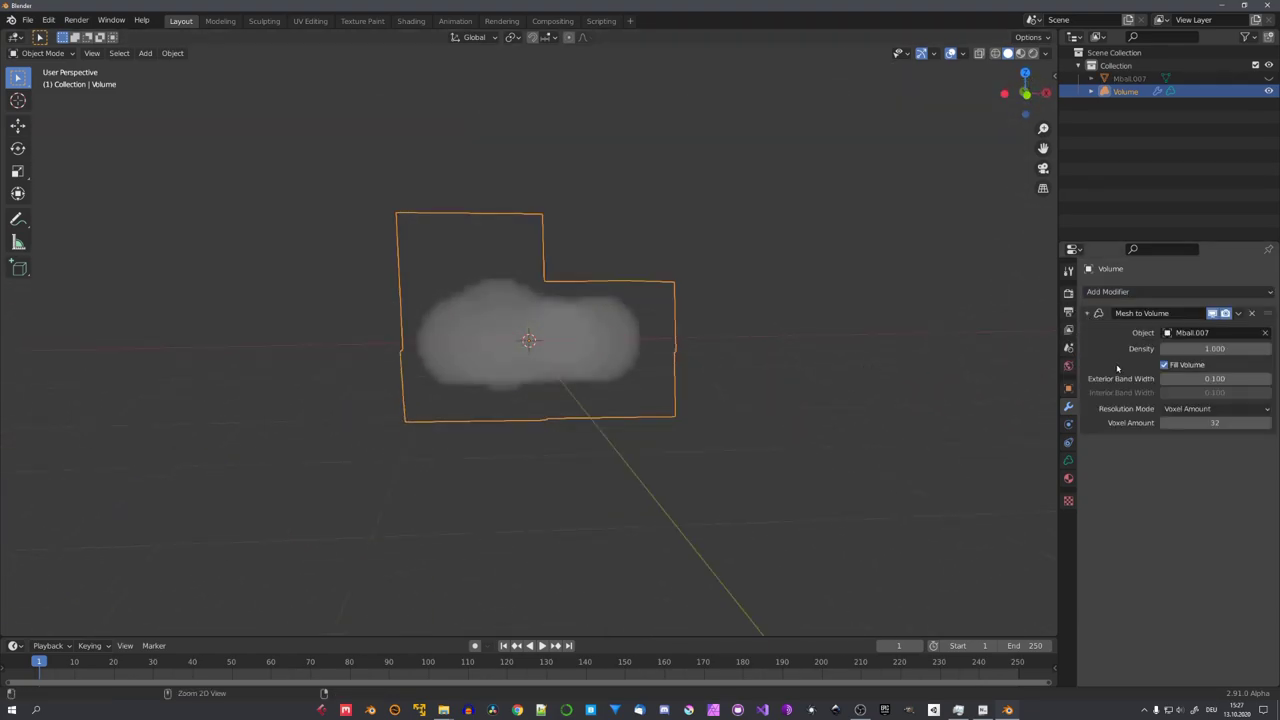
ctrl+middle_drag(1098, 360, 1125, 378)
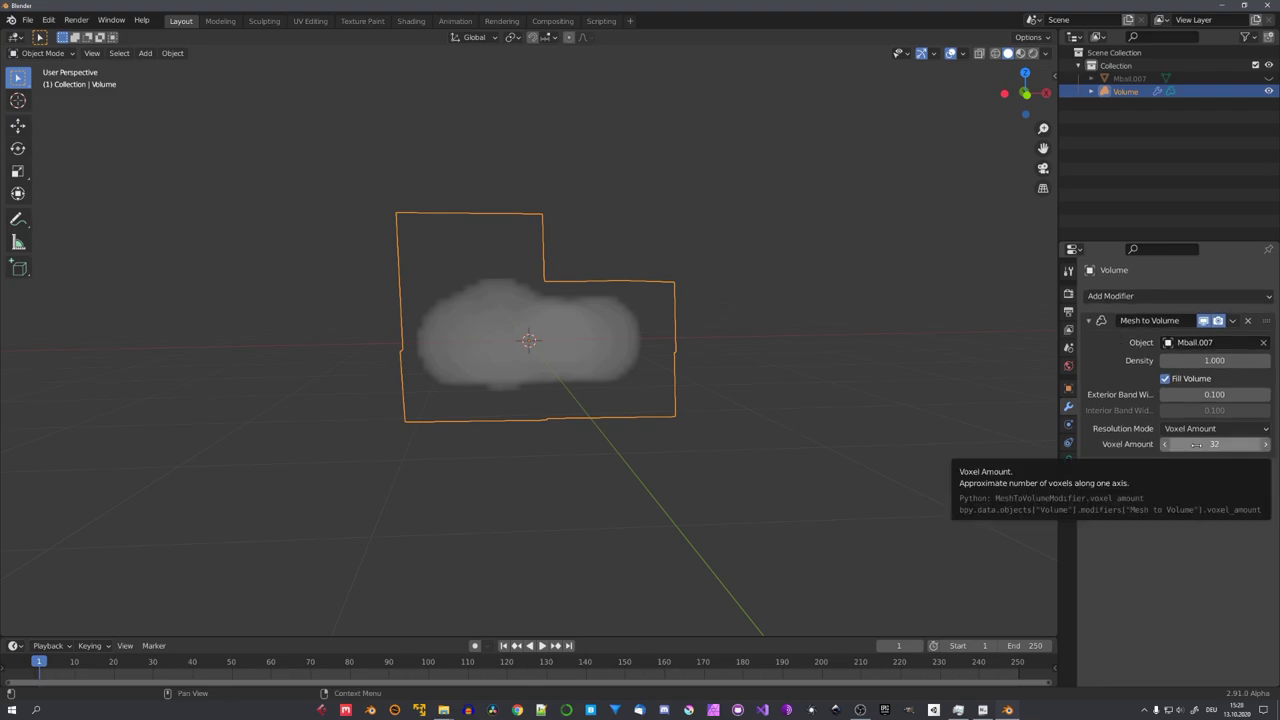
drag(1196, 444, 1240, 444)
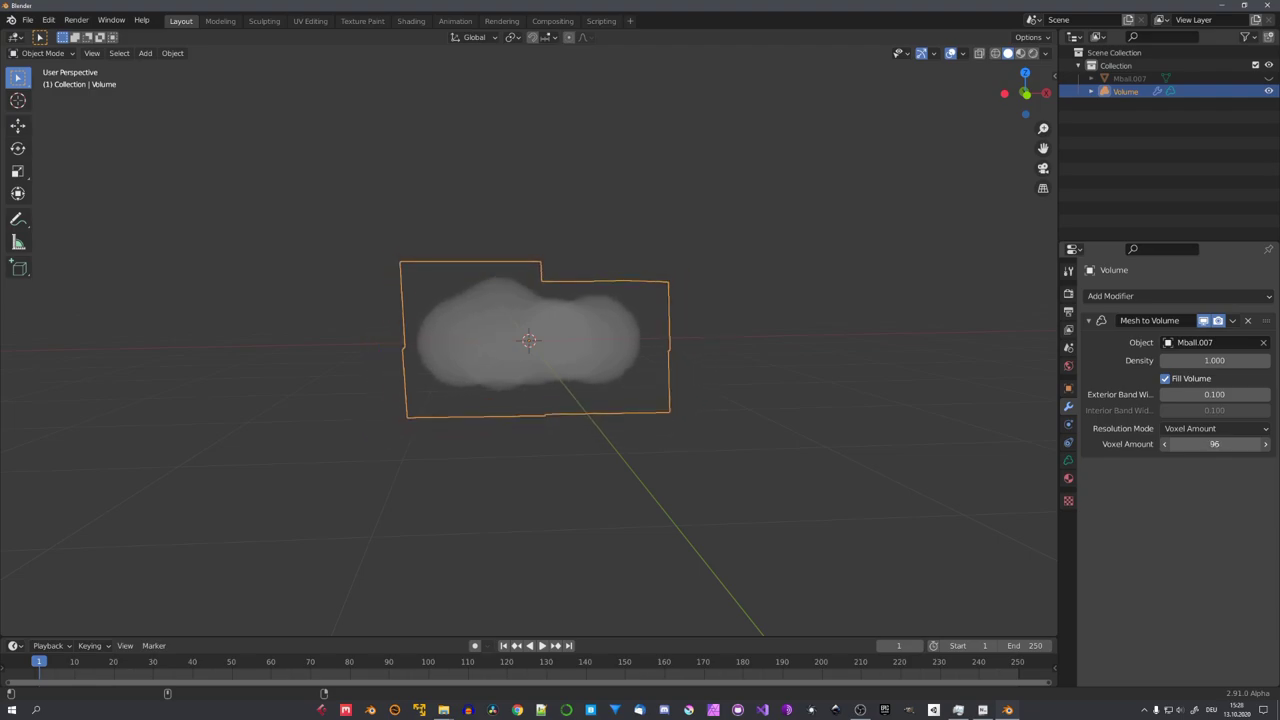
click(1195, 444)
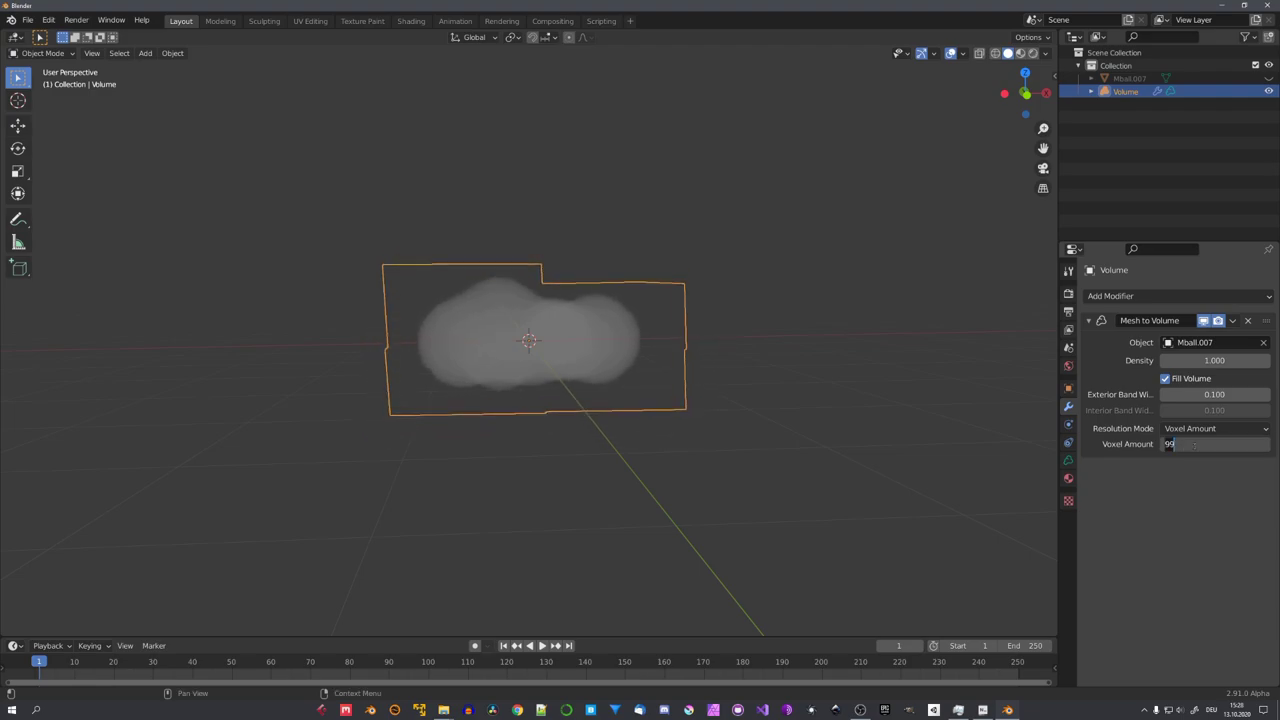
text(64)
key(Return)
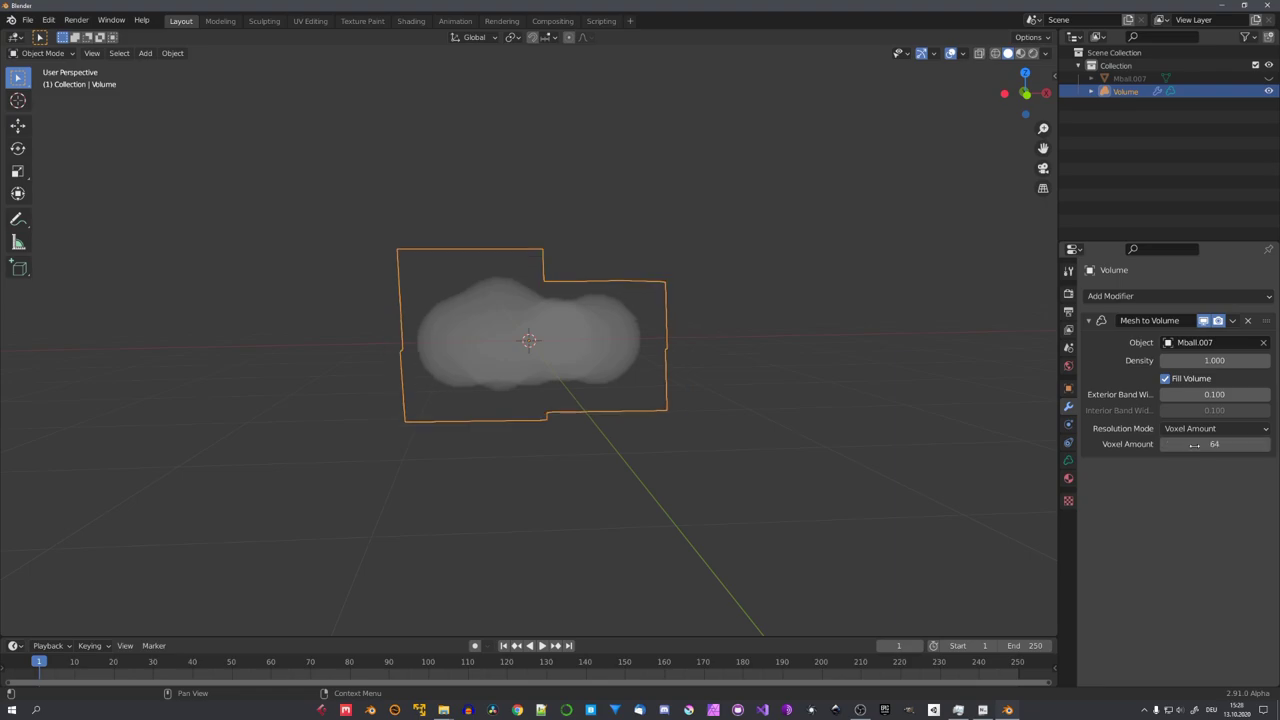
middle_drag(991, 408, 699, 310)
click(1089, 320)
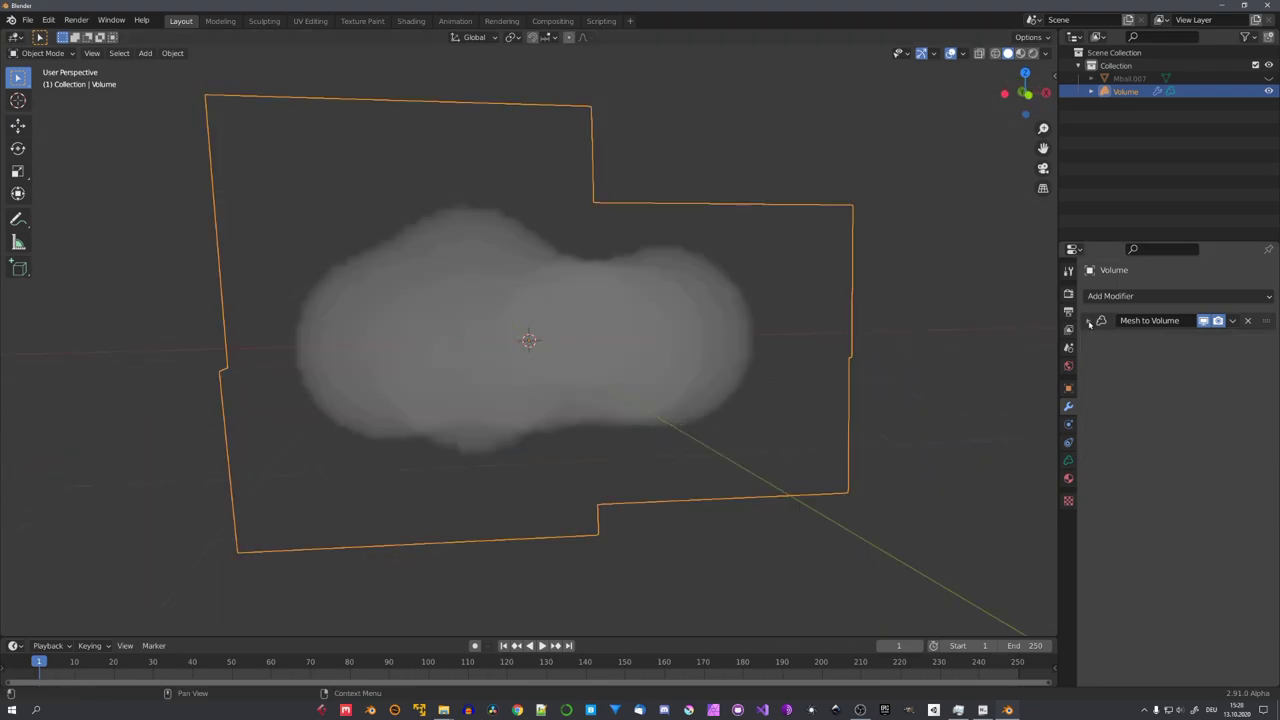
Add a Volume Displace modifier driven by a new Clouds texture
click(1108, 296)
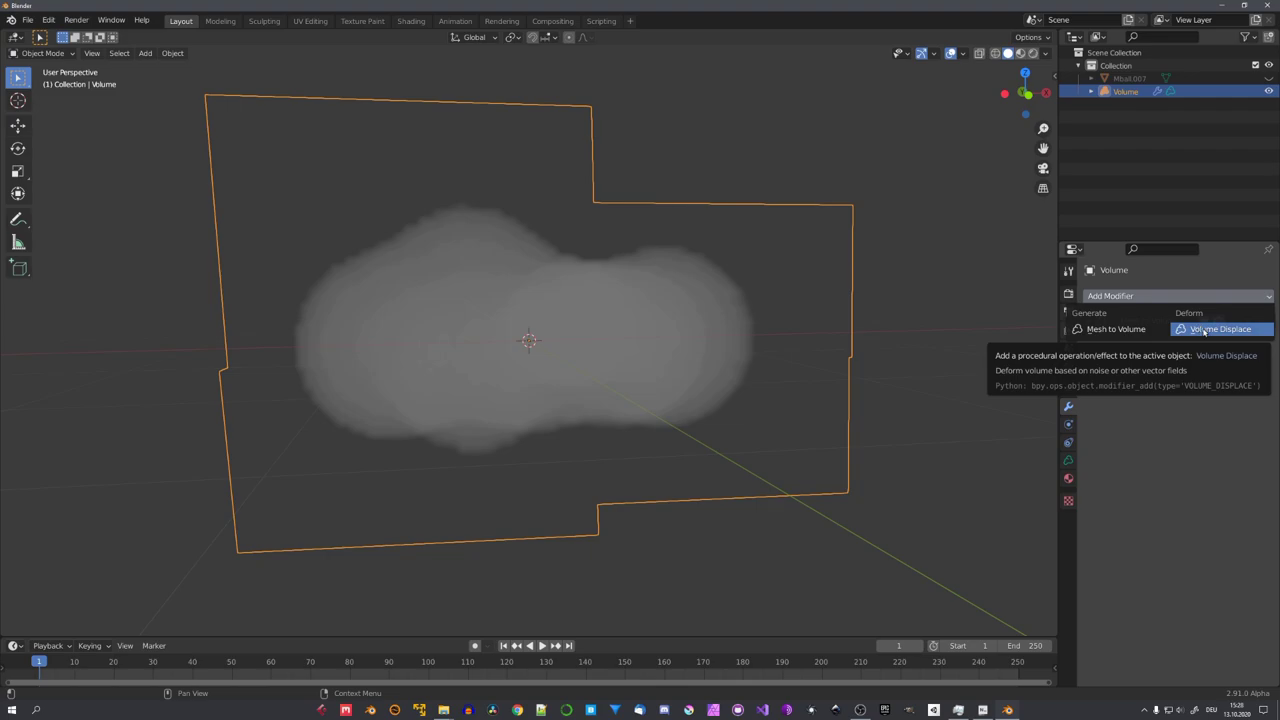
click(1204, 330)
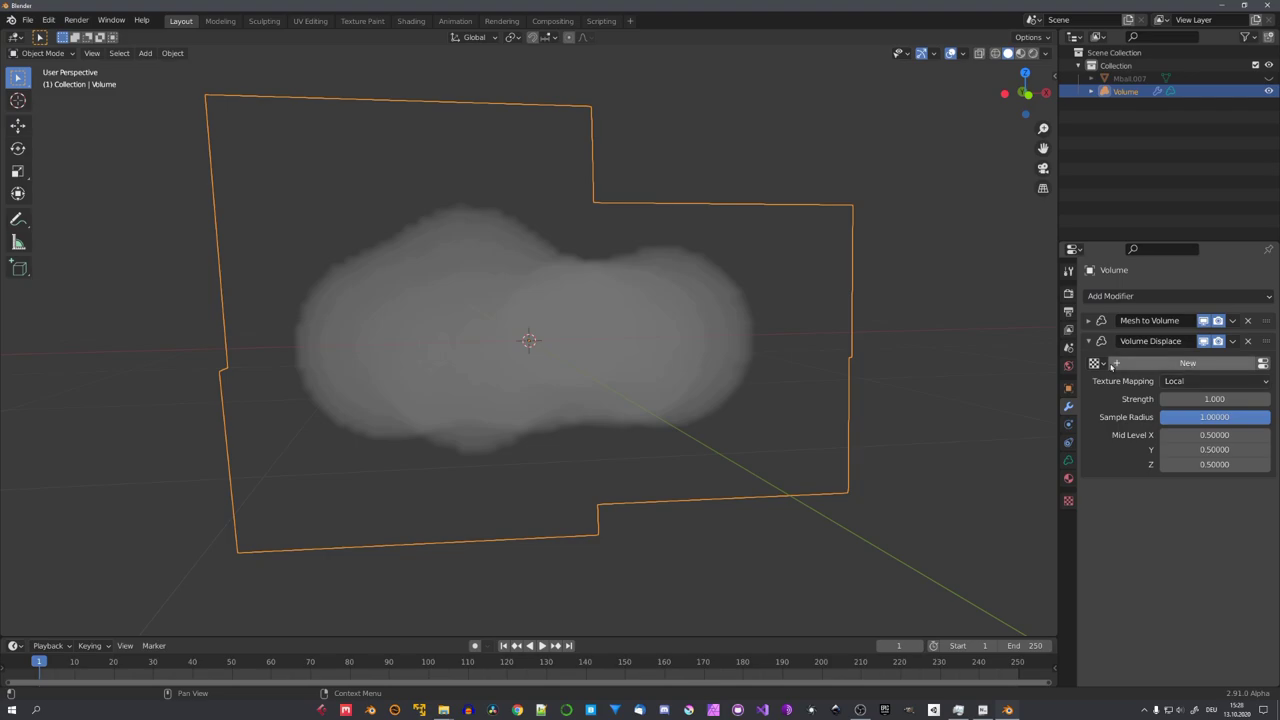
drag(1055, 332, 999, 335)
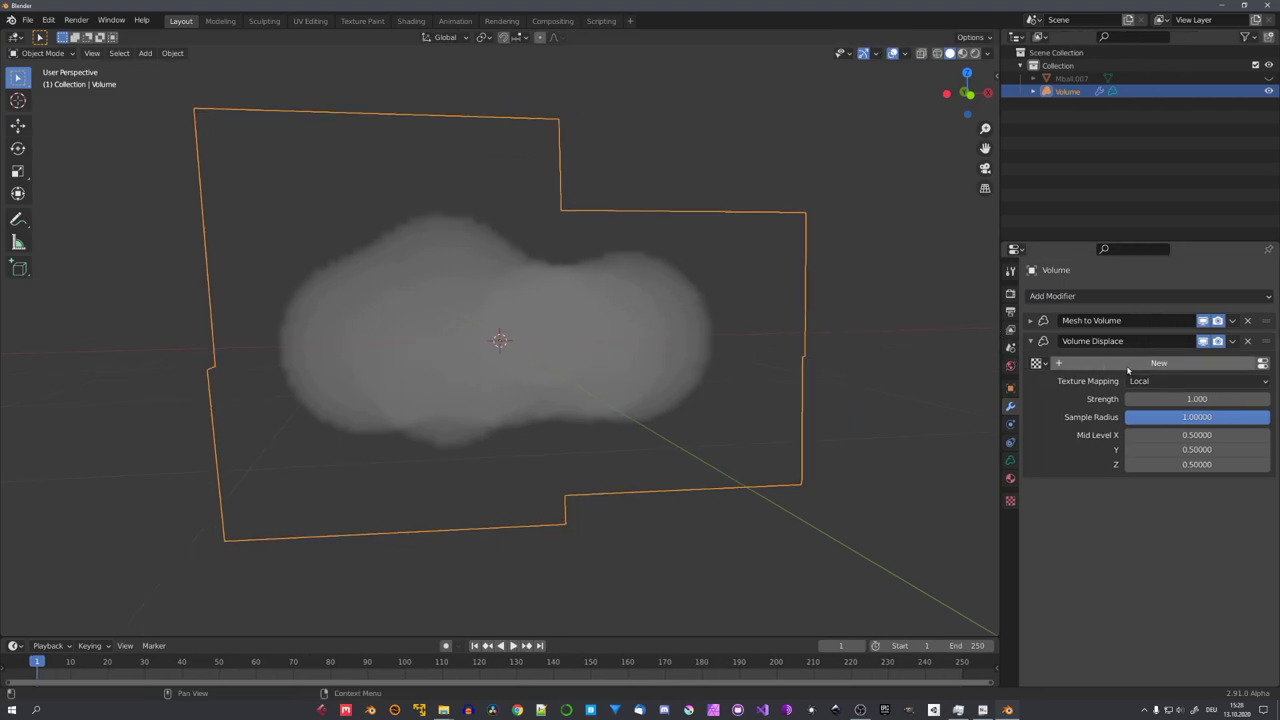
click(1157, 363)
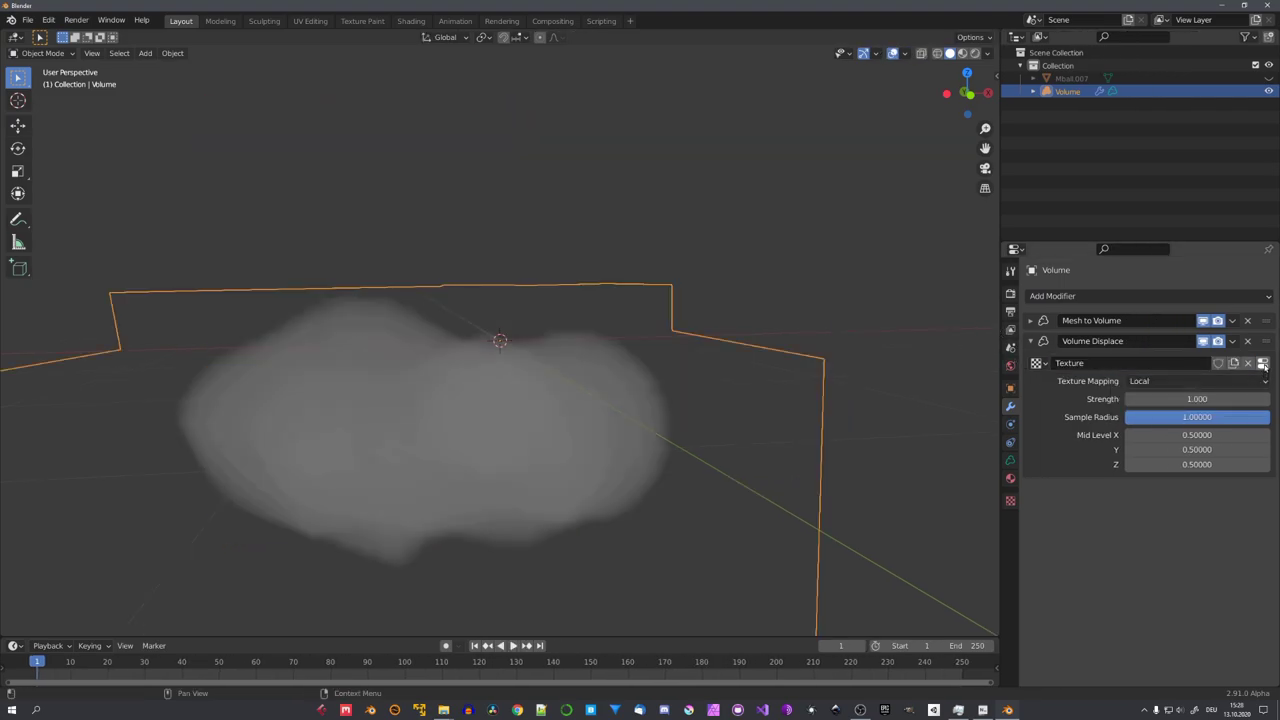
click(1263, 364)
click(1128, 342)
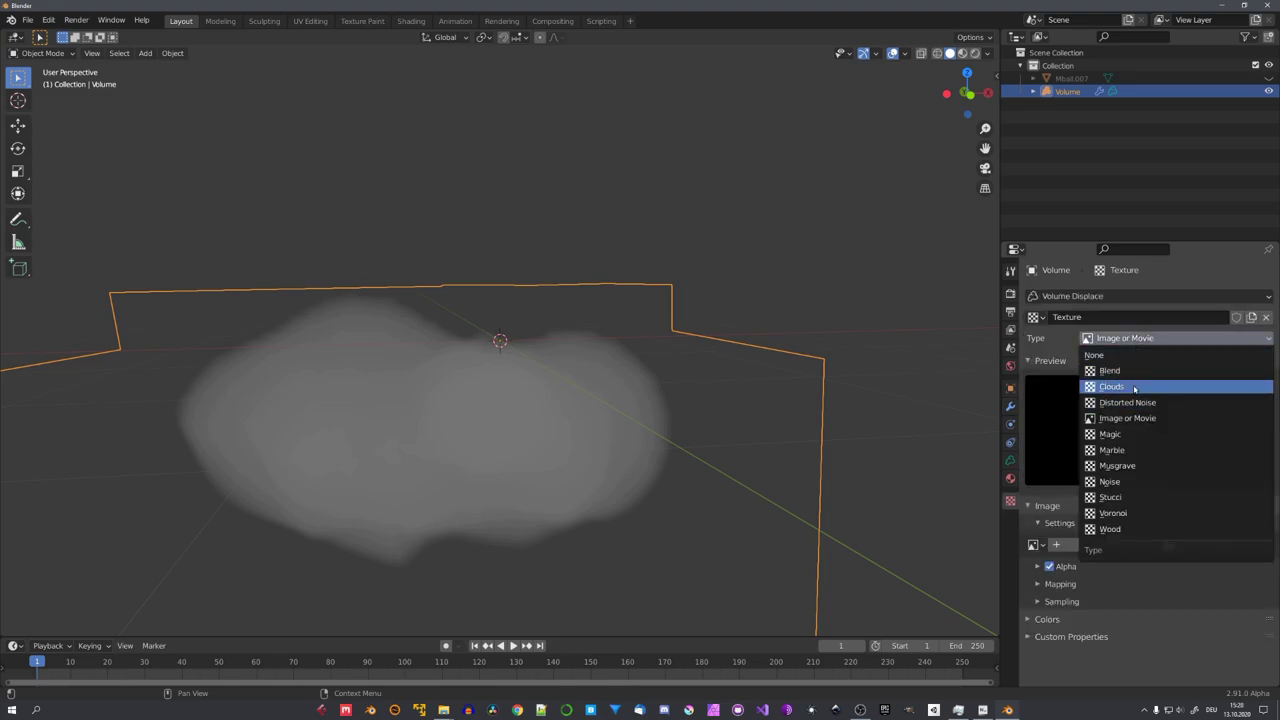
click(1130, 384)
Set the Clouds texture size to 2.00 and depth to 15
scroll(800, 450, down, 3)
click(1193, 589)
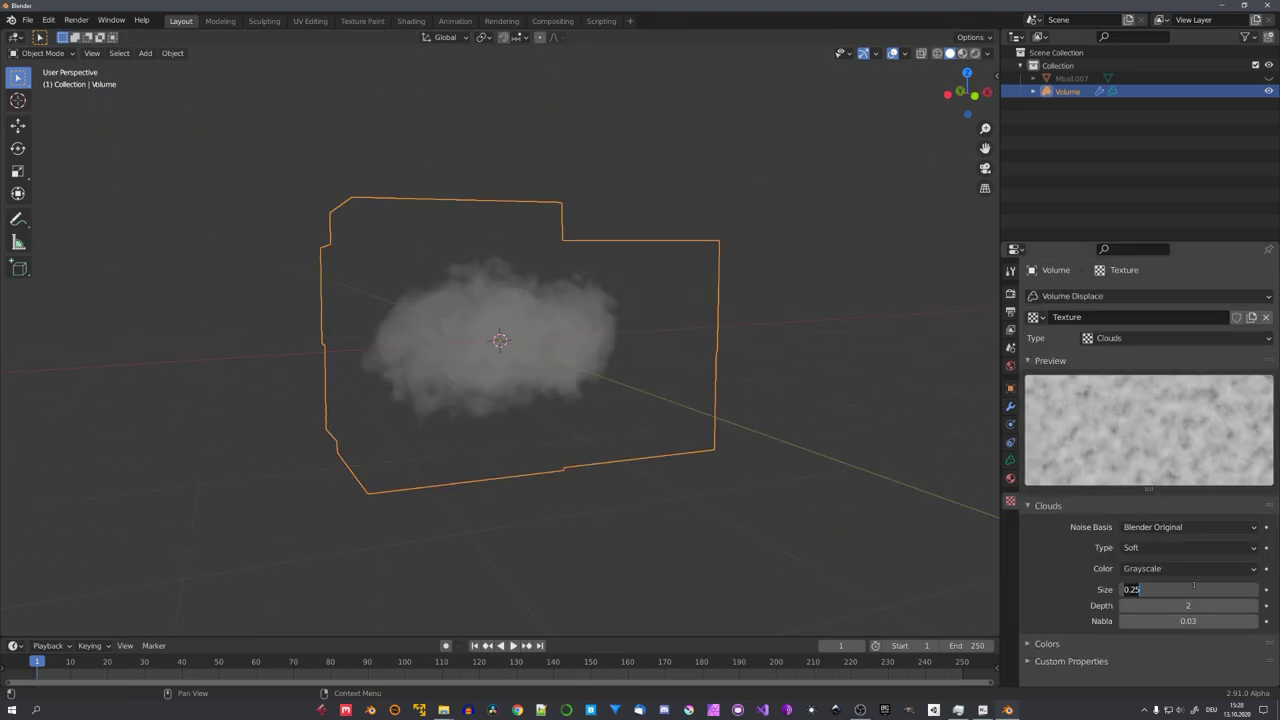
text(2)
key(Return)
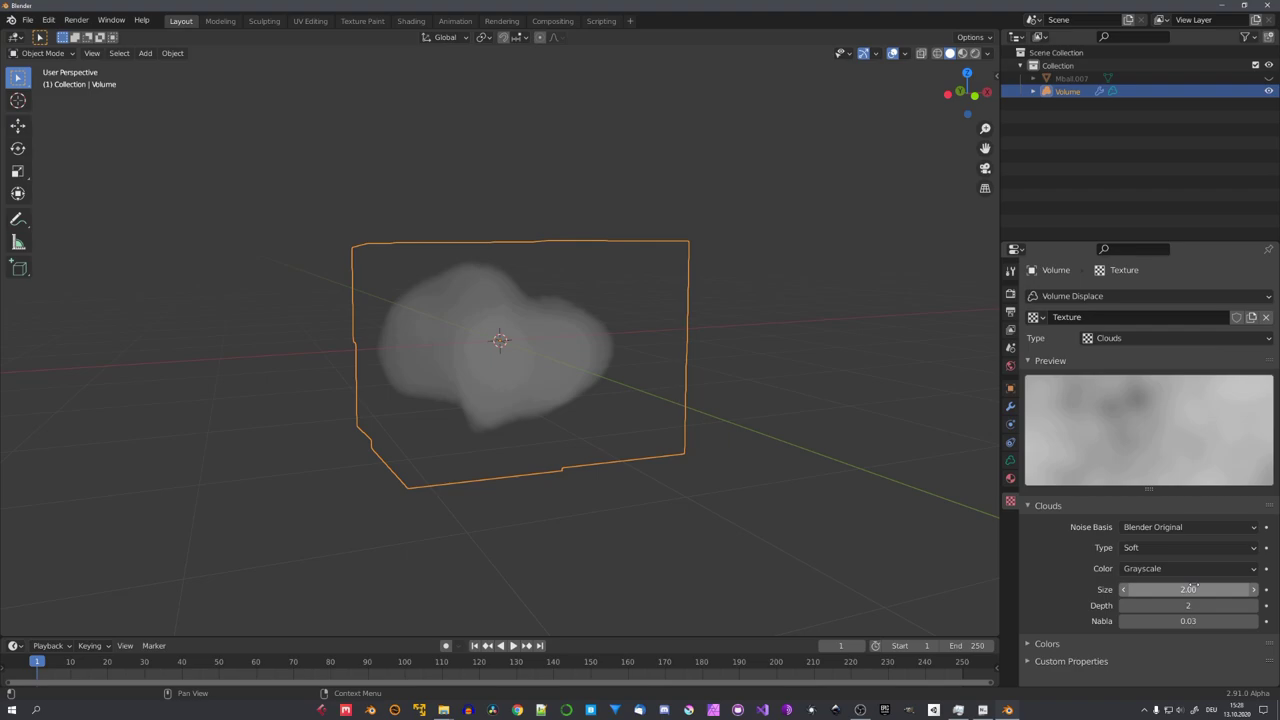
middle_drag(711, 434, 760, 450)
double_click(1188, 605)
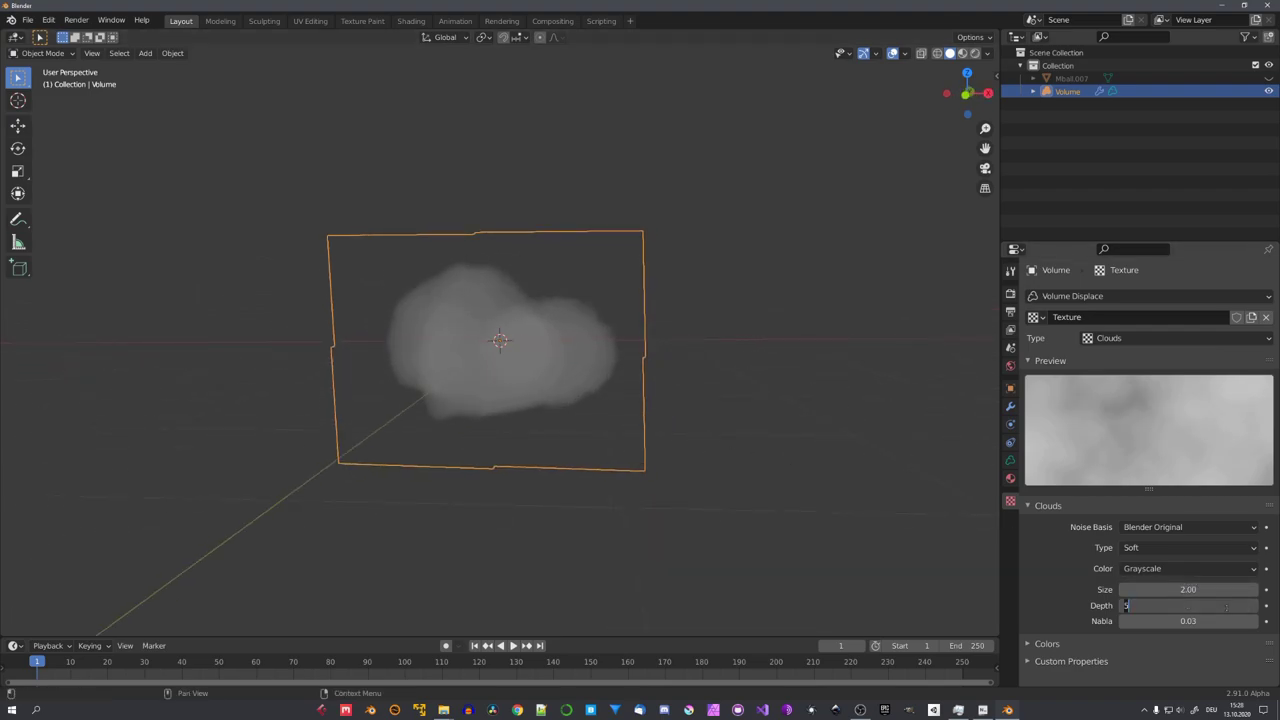
text(15)
key(Return)
scroll(657, 339, up, 3)
mouse_move(934, 443)
middle_down()
mouse_move(657, 339)
mouse_move(720, 360)
middle_up()
click(1010, 406)
mouse_move(1197, 417)
mouse_down()
mouse_move(1230, 417)
mouse_move(1220, 399)
mouse_up()
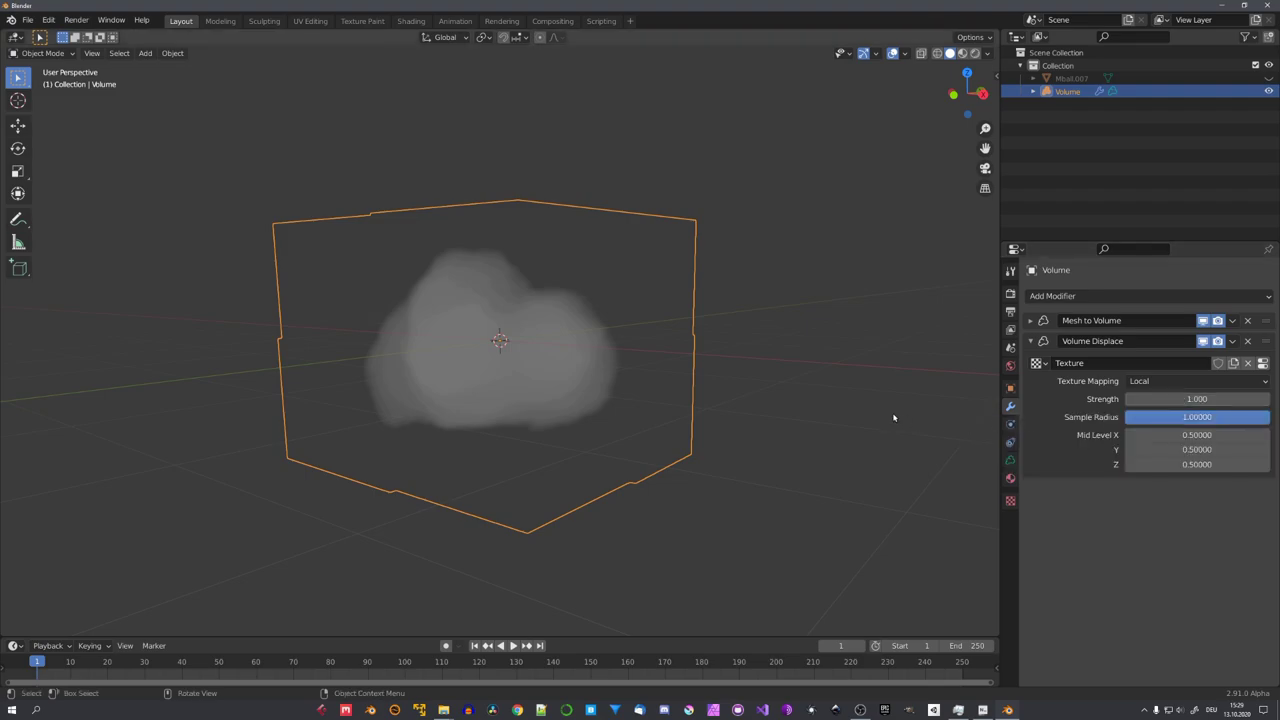
Try higher Volume Displace strengths, then settle on exactly 1.5
middle_drag(800, 420, 947, 422)
drag(1188, 399, 1245, 399)
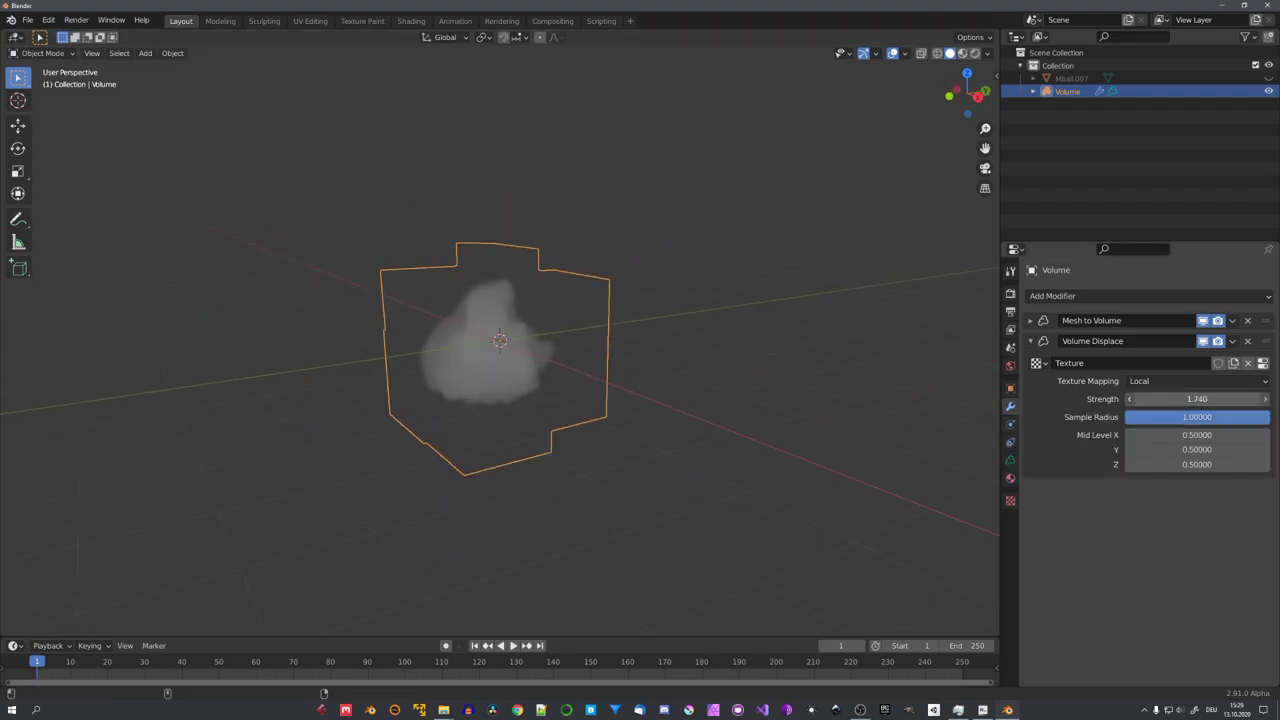
mouse_move(707, 401)
middle_down()
mouse_move(606, 374)
mouse_move(629, 400)
middle_up()
drag(1197, 399, 1240, 399)
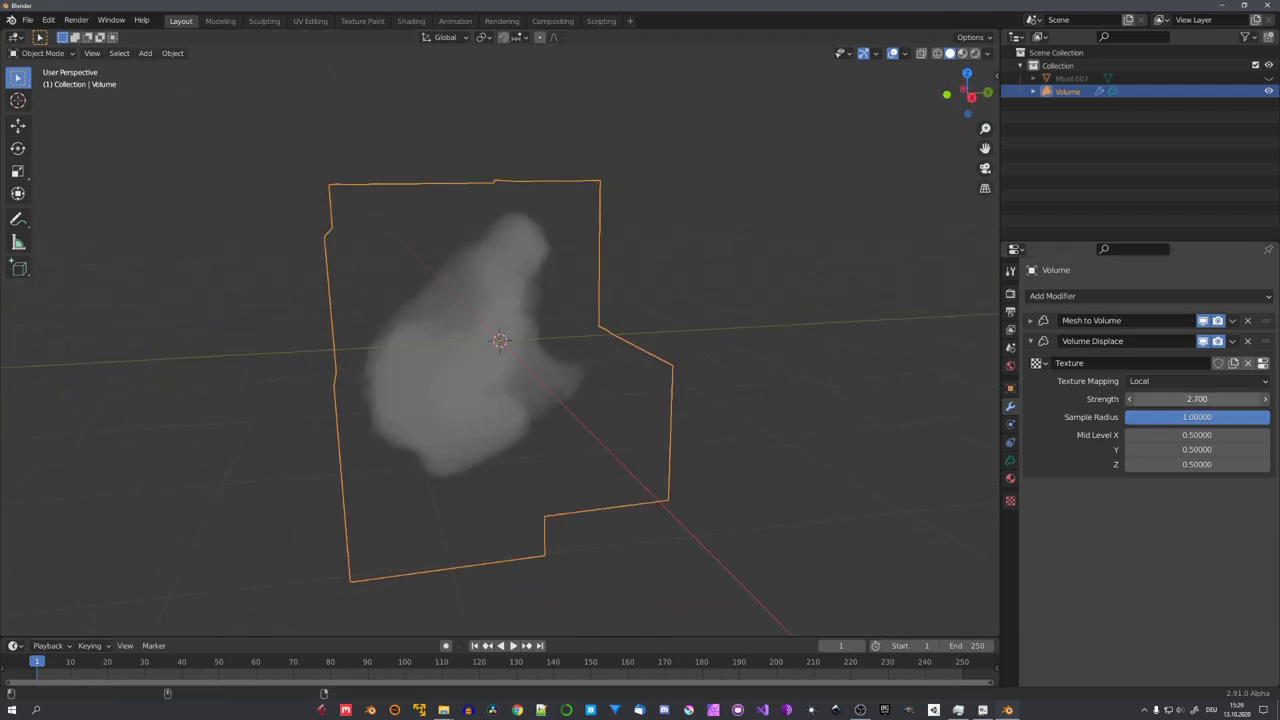
mouse_move(693, 391)
middle_down()
mouse_move(606, 346)
mouse_move(697, 383)
middle_up()
click(1180, 399)
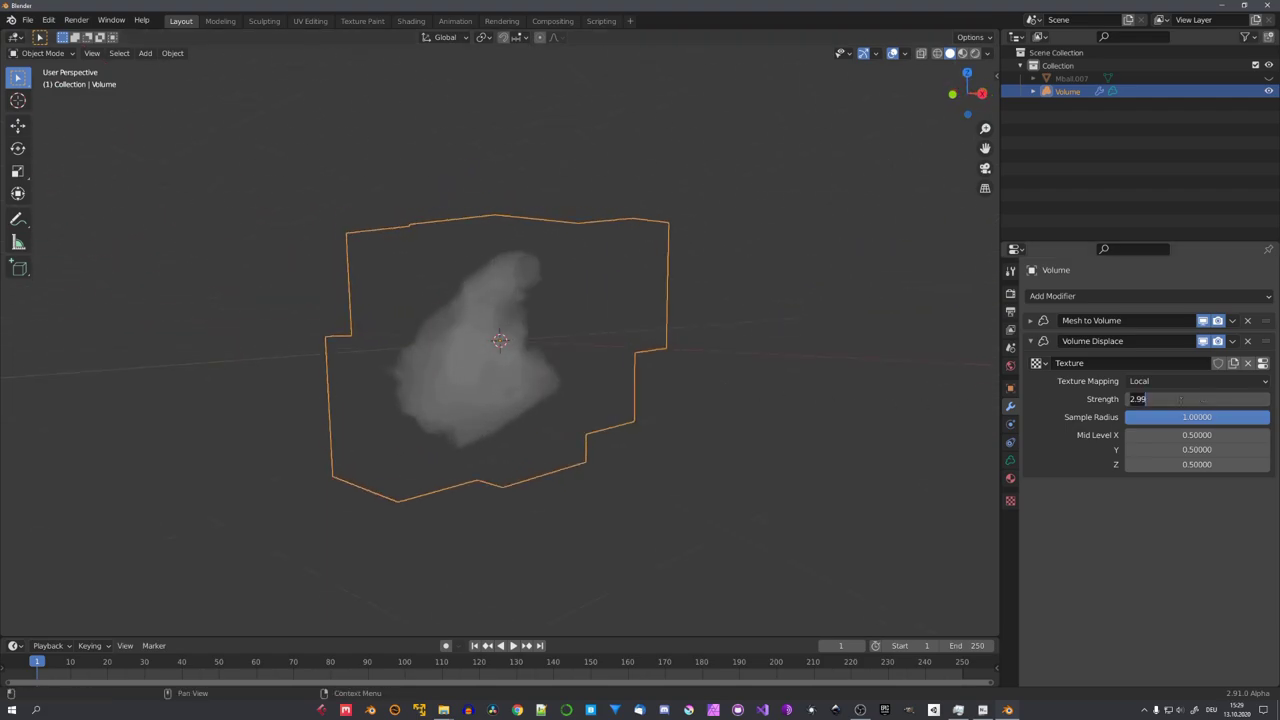
text(.5)
key(Return)
mouse_move(659, 335)
middle_down()
mouse_move(643, 357)
mouse_move(663, 351)
mouse_move(547, 396)
mouse_move(586, 397)
mouse_move(569, 374)
mouse_move(580, 380)
middle_up()
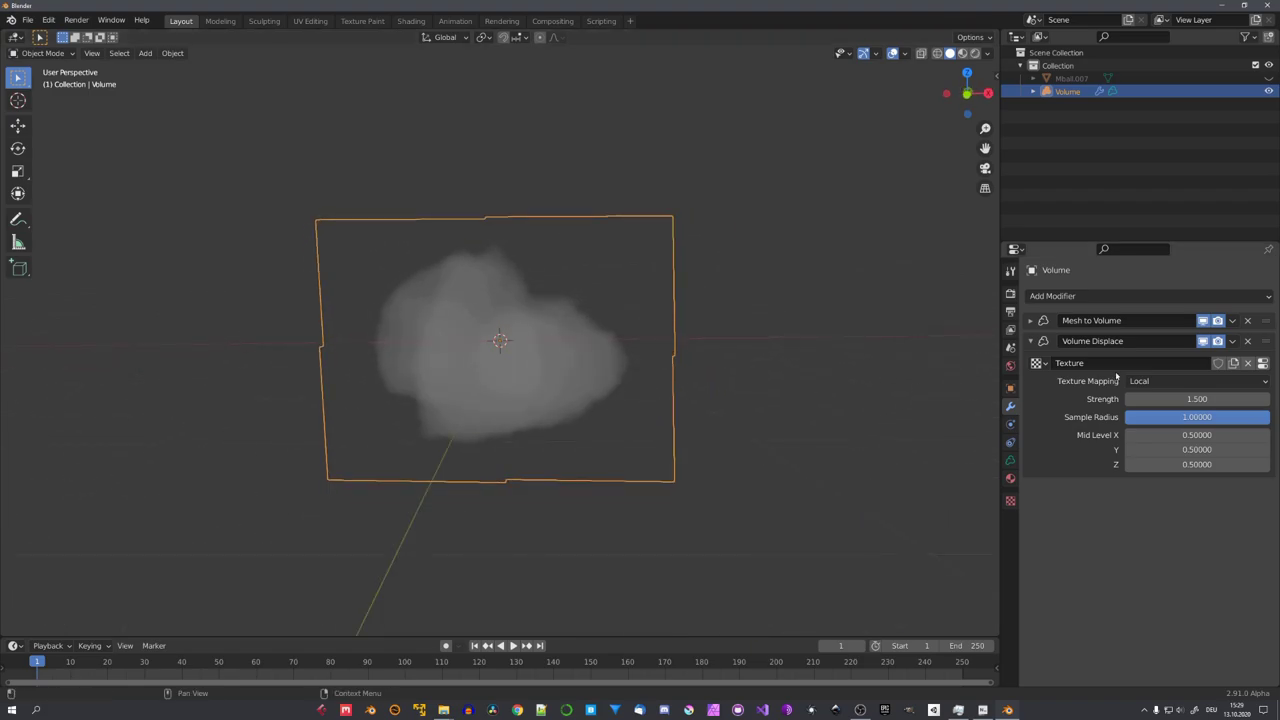
Add a second Volume Displace with a new Clouds texture of size 1.00
click(1031, 341)
click(1060, 296)
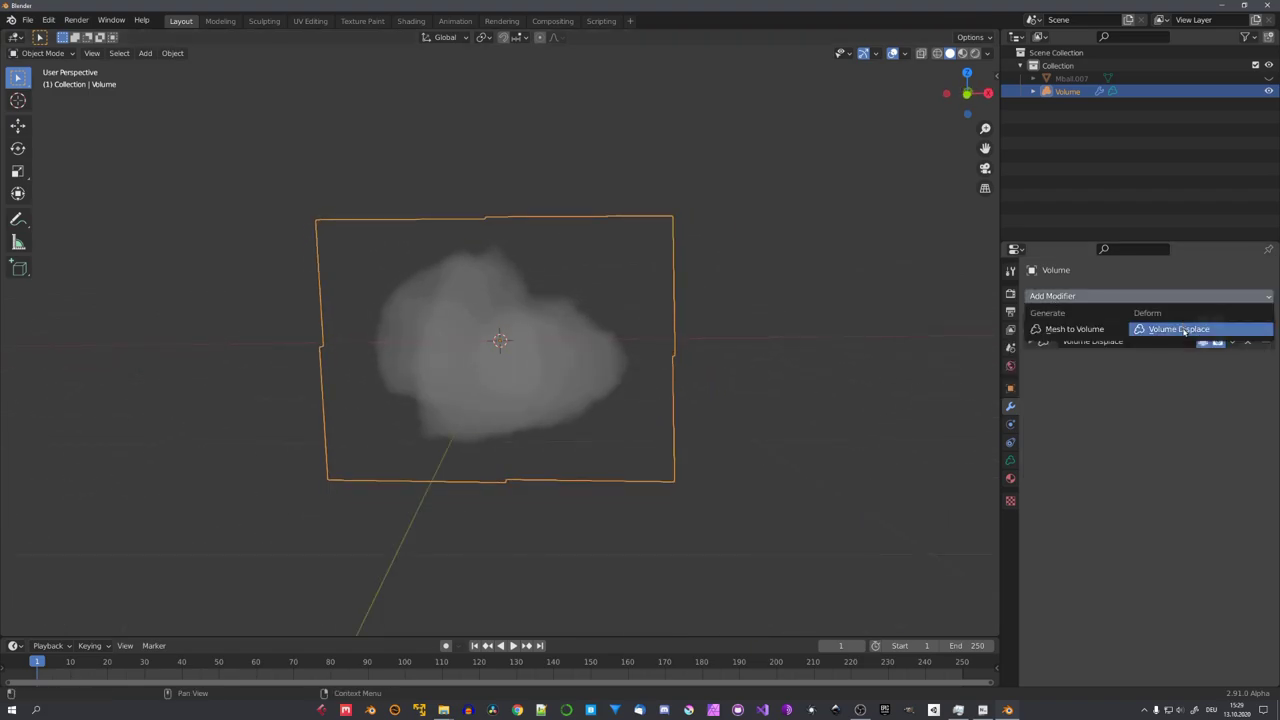
click(1186, 324)
click(1205, 385)
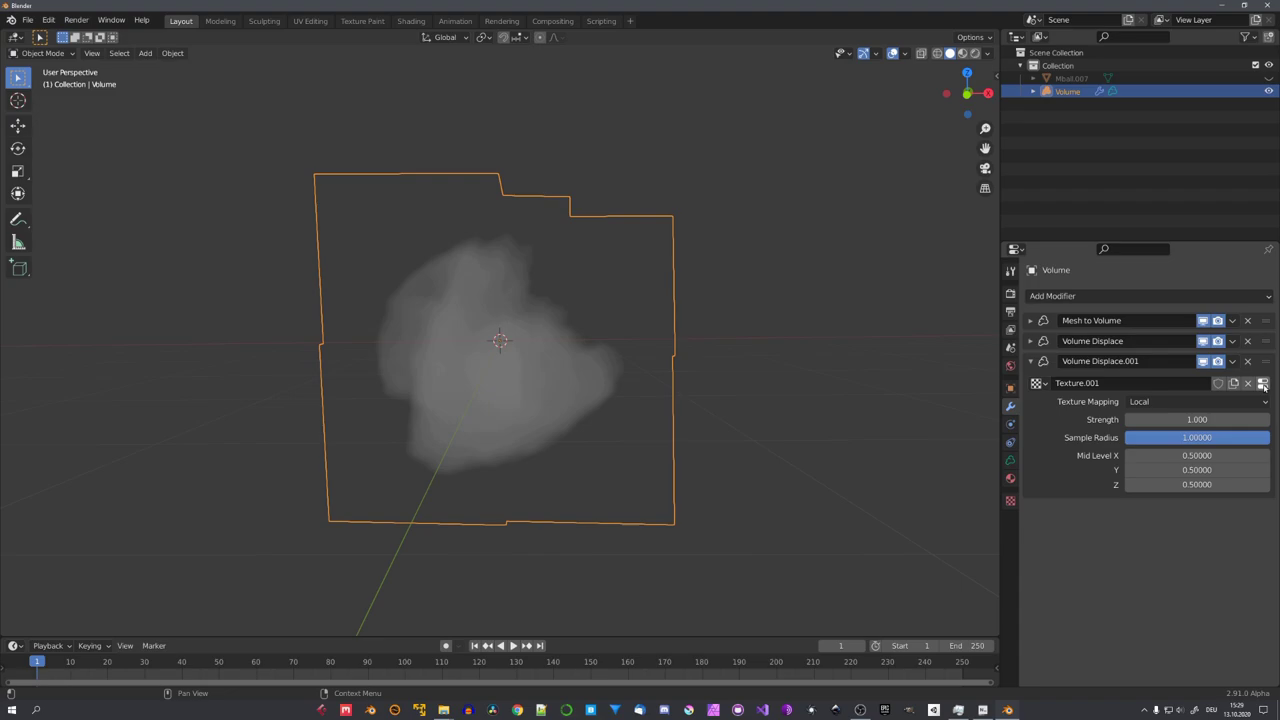
click(1263, 385)
click(1166, 587)
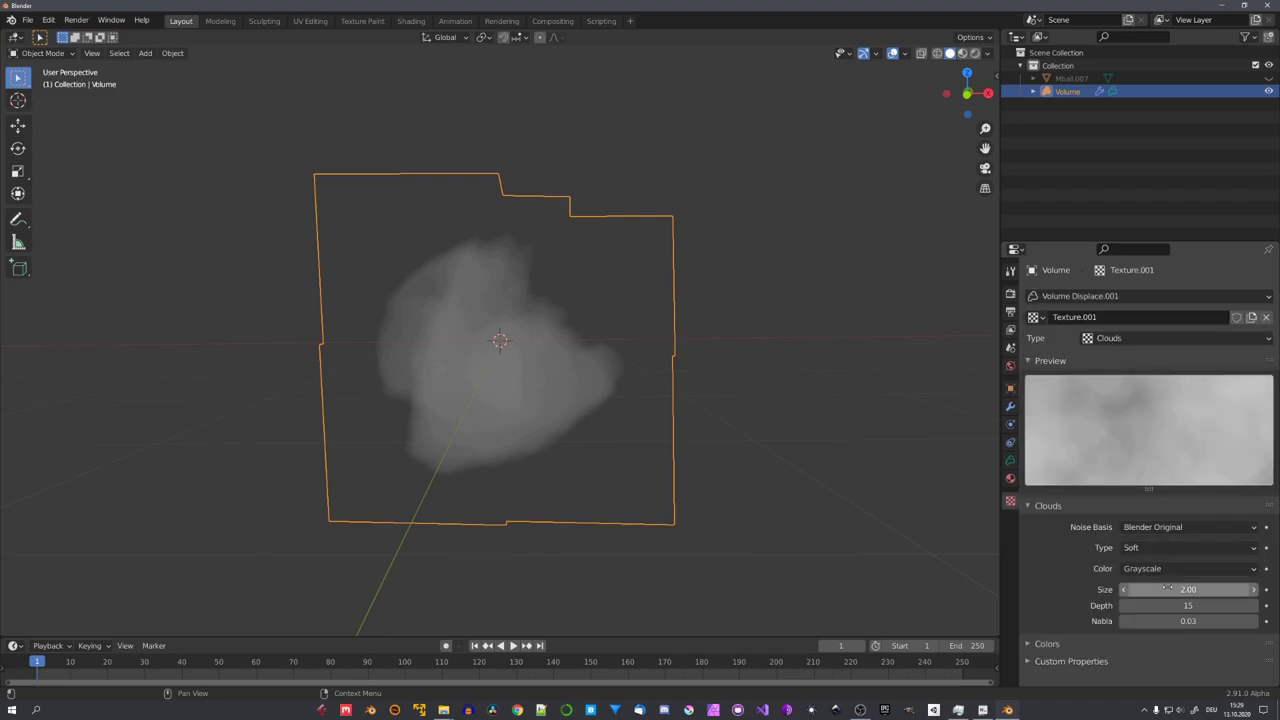
text(1)
key(Return)
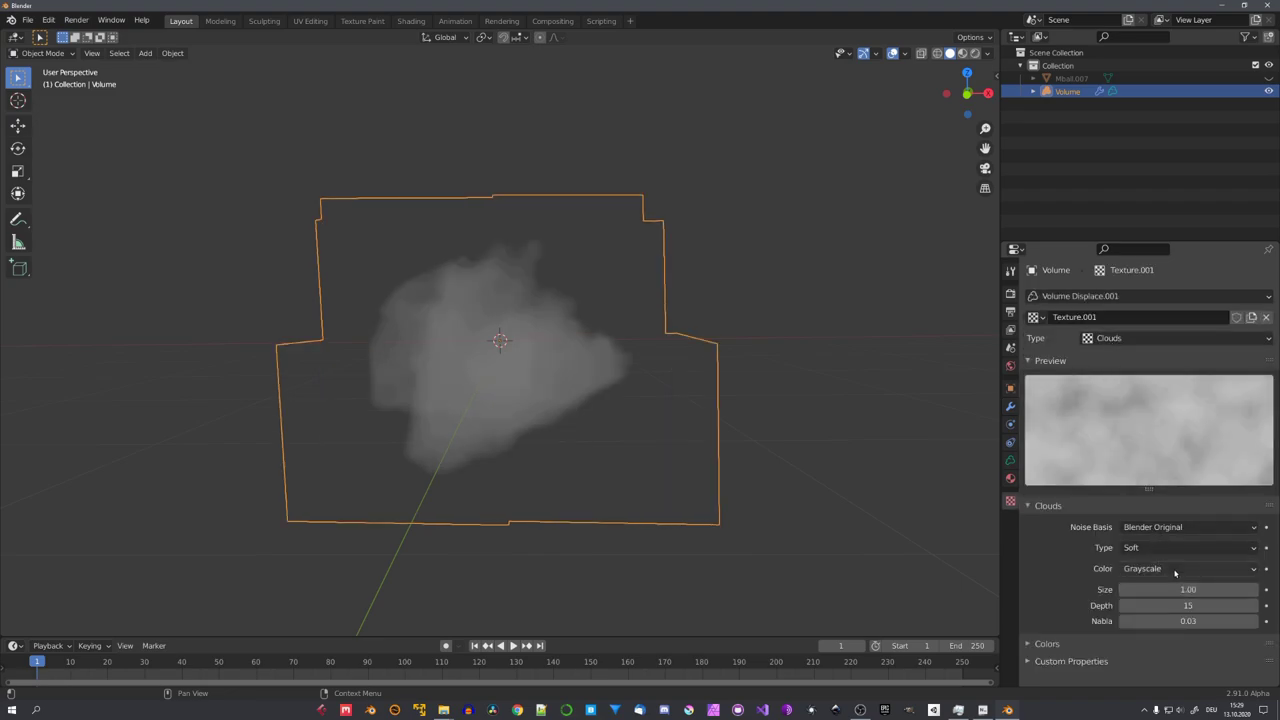
Set the second displacement's strength to 0.640
mouse_move(500, 400)
middle_down()
mouse_move(563, 397)
mouse_move(574, 351)
mouse_move(480, 257)
mouse_move(606, 322)
middle_up()
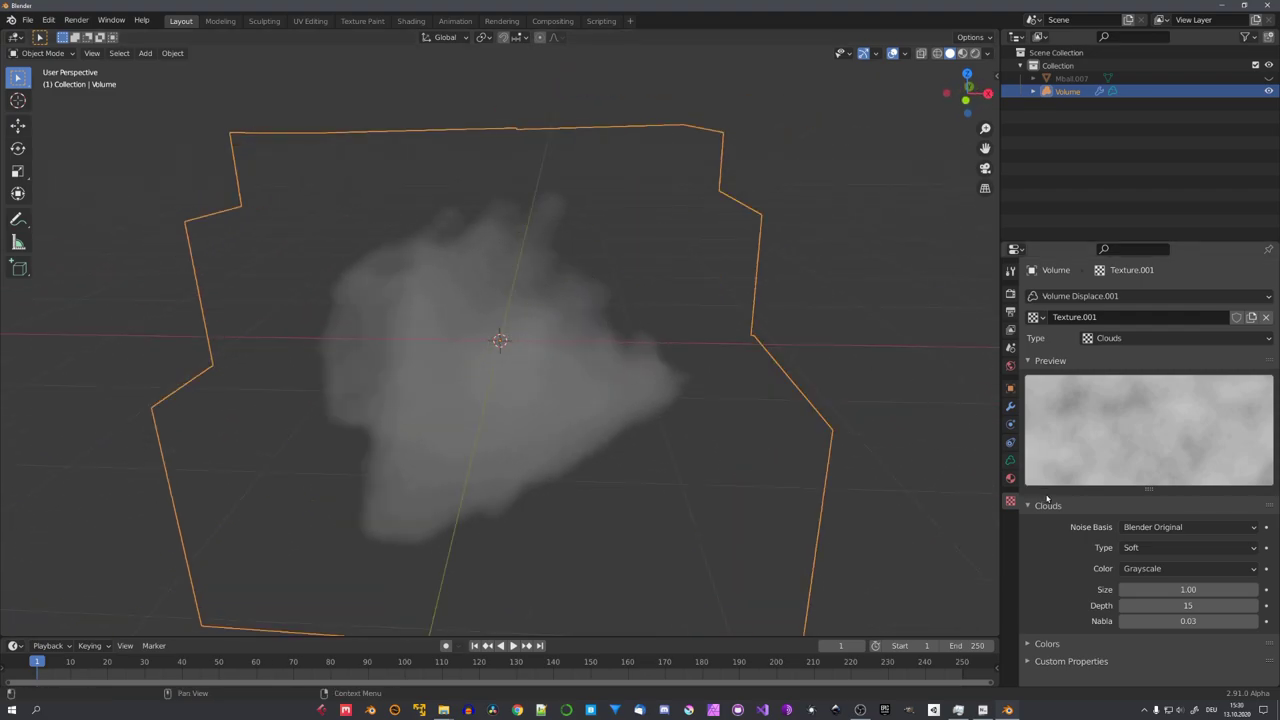
click(1010, 406)
mouse_move(1197, 419)
mouse_down()
mouse_move(1160, 419)
mouse_move(1210, 419)
mouse_up()
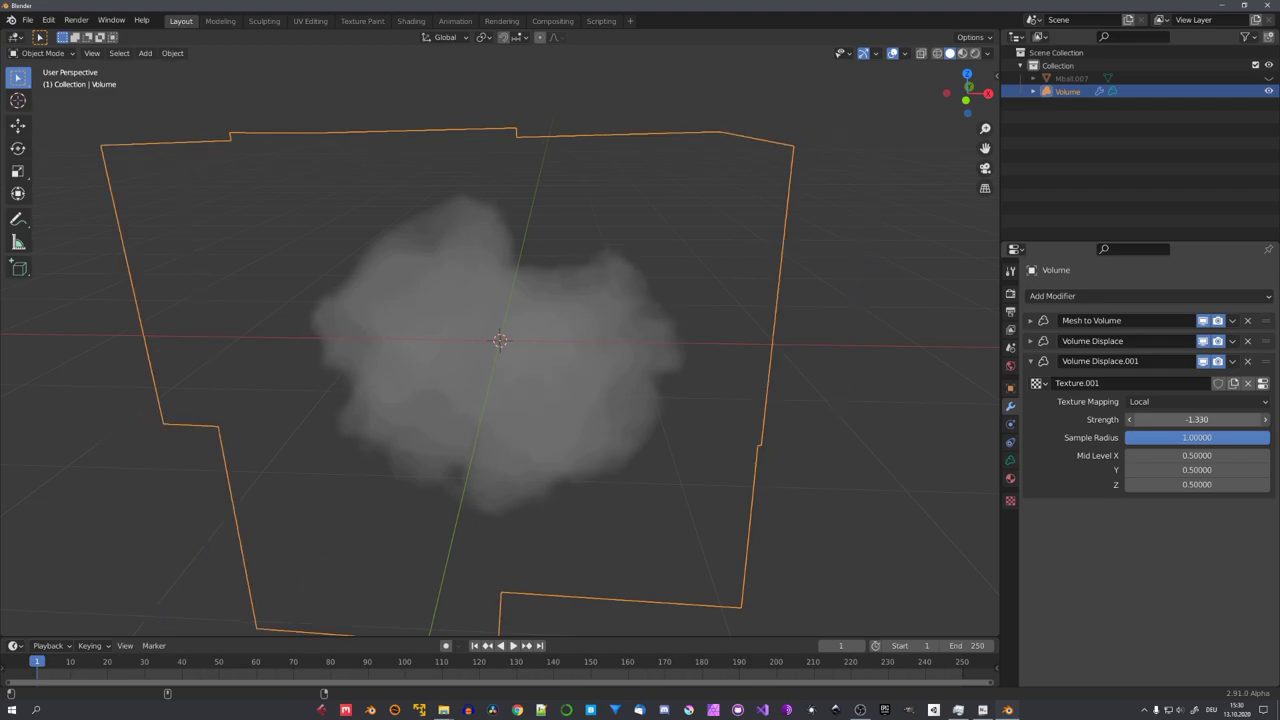
mouse_move(700, 410)
middle_down()
mouse_move(740, 394)
mouse_move(850, 410)
middle_up()
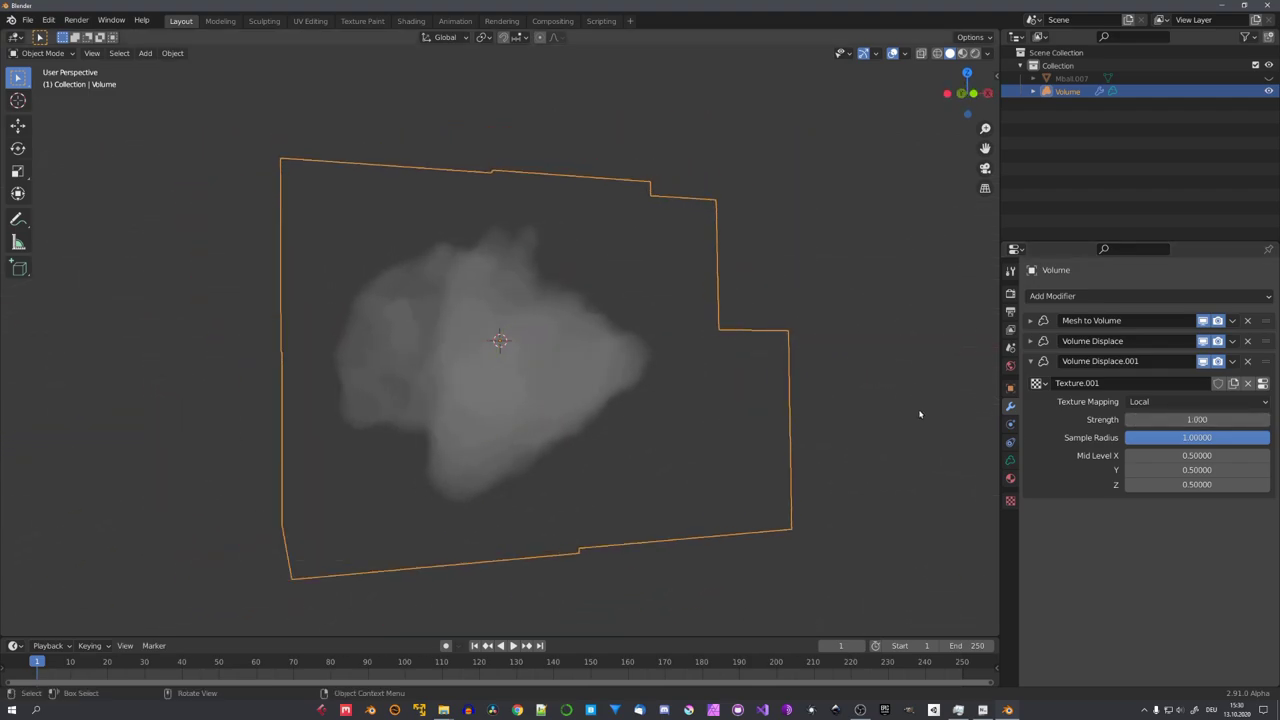
drag(1197, 419, 1187, 419)
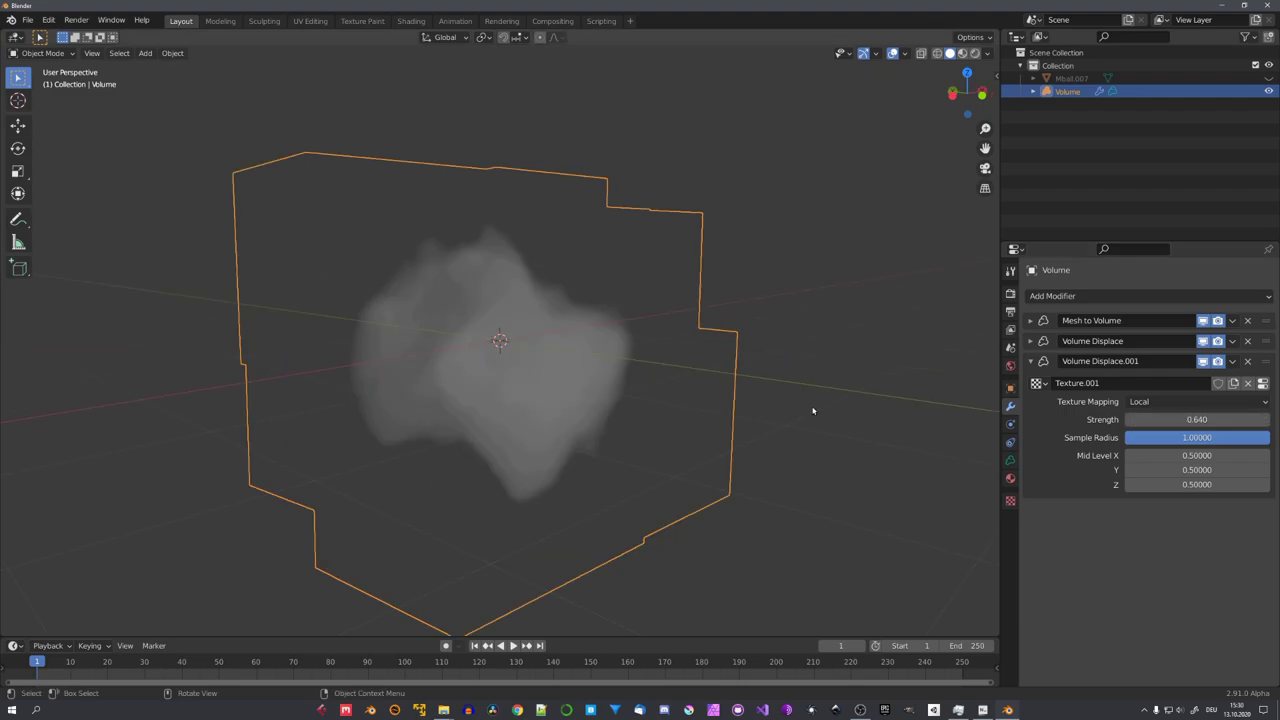
click(1147, 402)
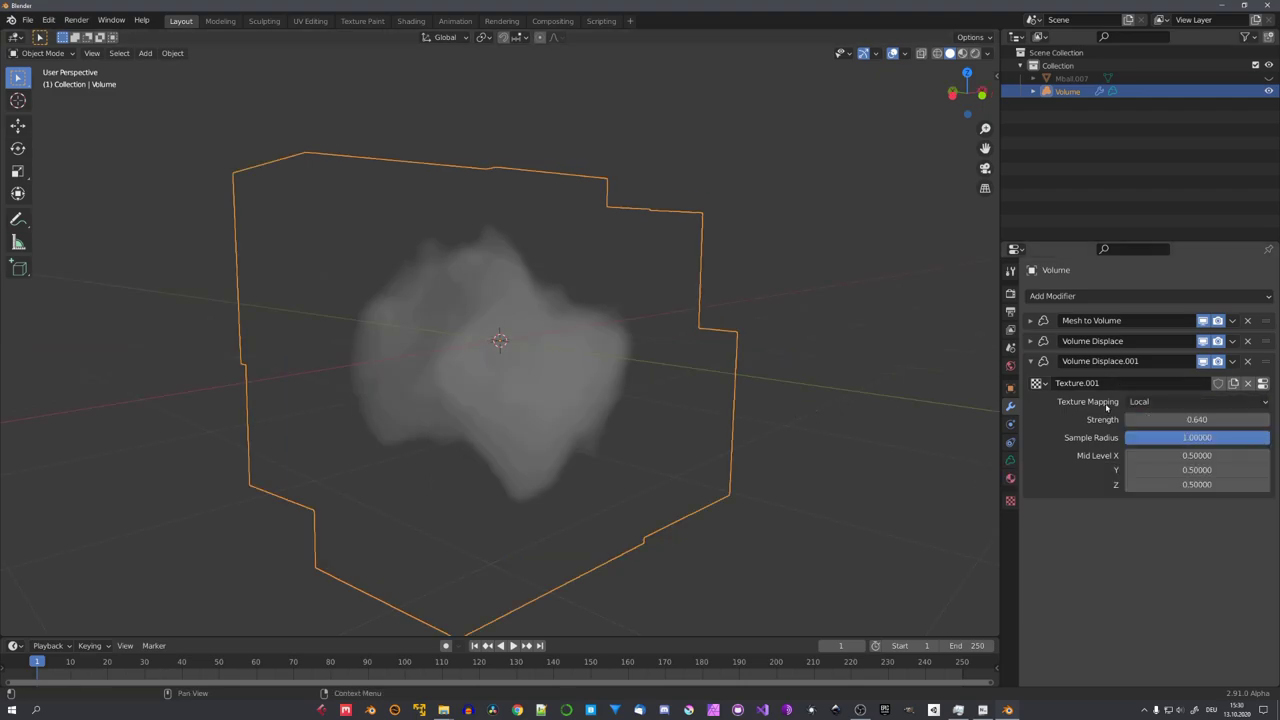
mouse_move(772, 386)
middle_down()
mouse_move(740, 370)
mouse_move(760, 372)
middle_up()
Add a third Volume Displace modifier at strength 0.250
click(1069, 296)
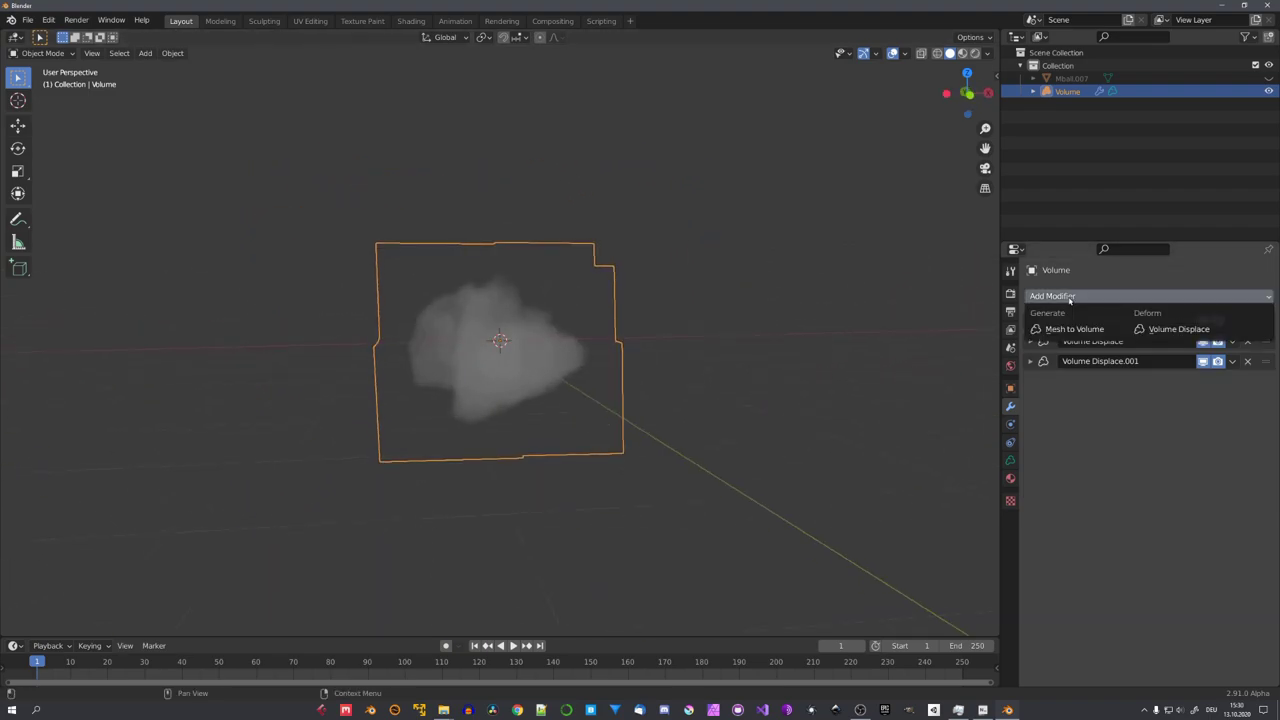
click(1178, 329)
double_click(1186, 440)
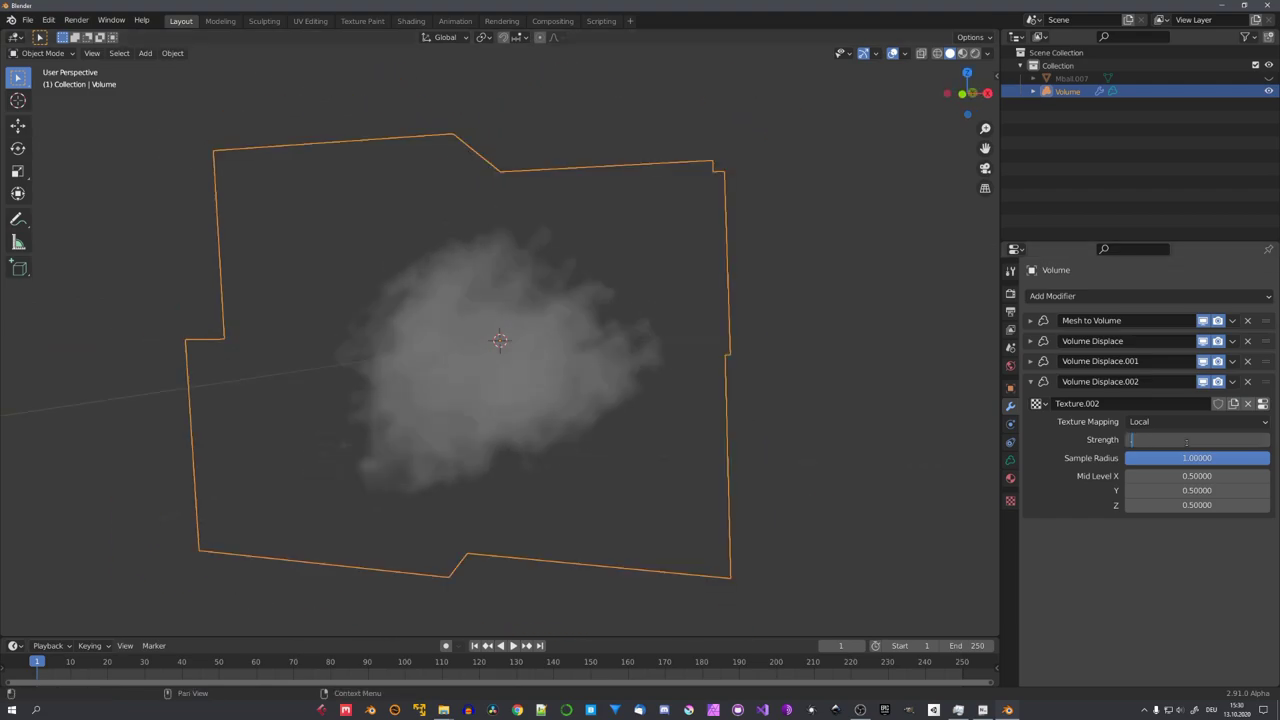
text(0.25)
key(Return)
mouse_move(740, 330)
middle_down()
mouse_move(683, 337)
mouse_move(677, 400)
middle_up()
click(1076, 381)
Raise the Mesh to Volume voxel amount to 128
click(1076, 320)
double_click(1174, 444)
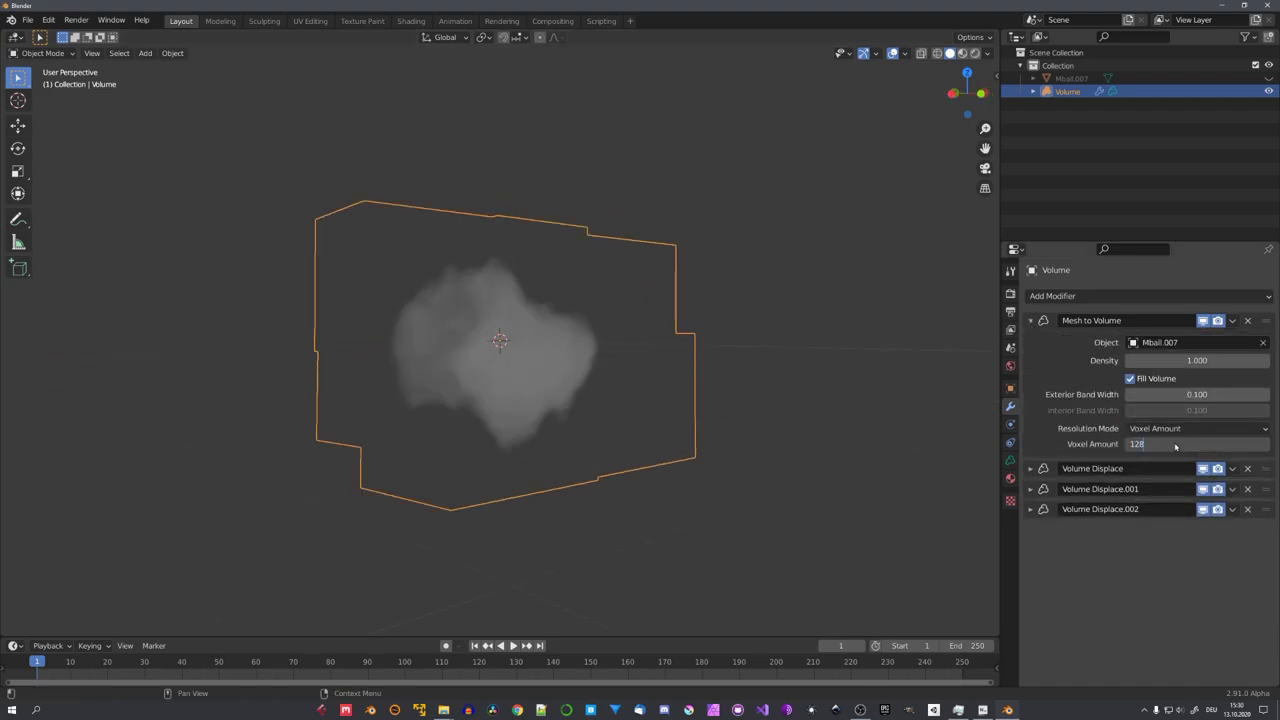
key(Return)
middle_drag(780, 405, 559, 349)
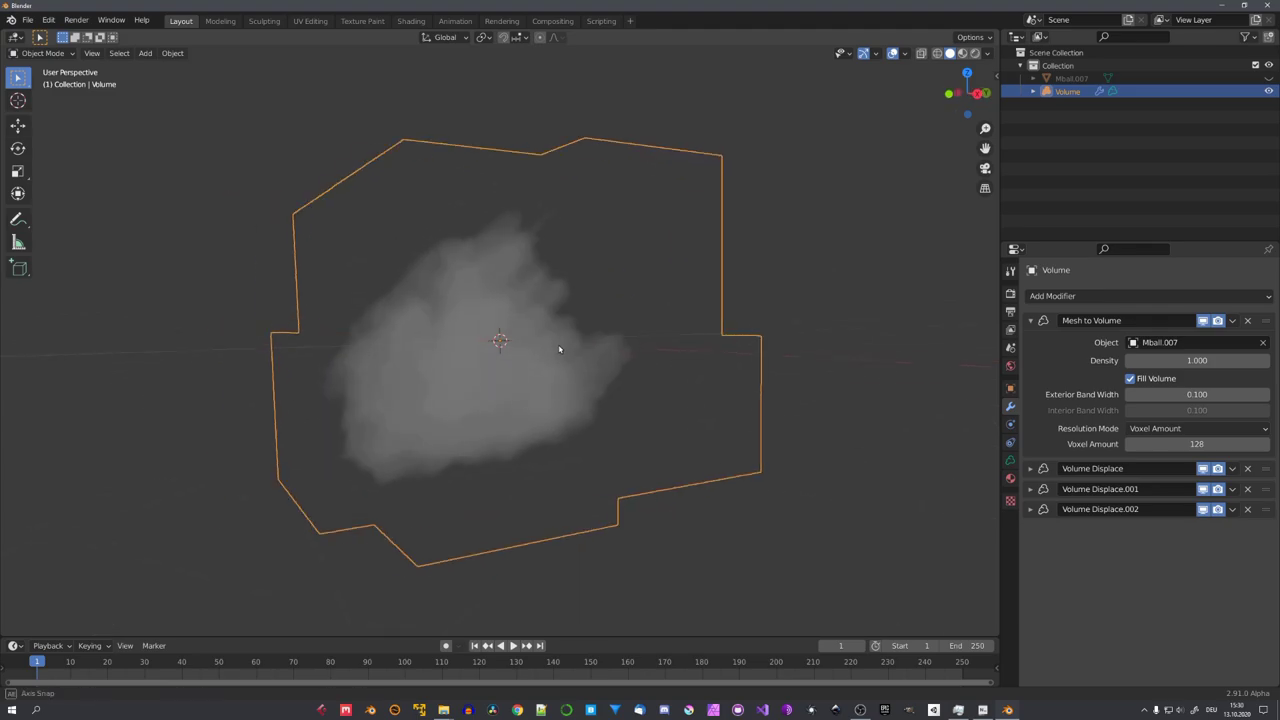
scroll(559, 349, up, 1)
scroll(663, 340, up, 1)
scroll(666, 320, up, 2)
scroll(700, 374, down, 6)
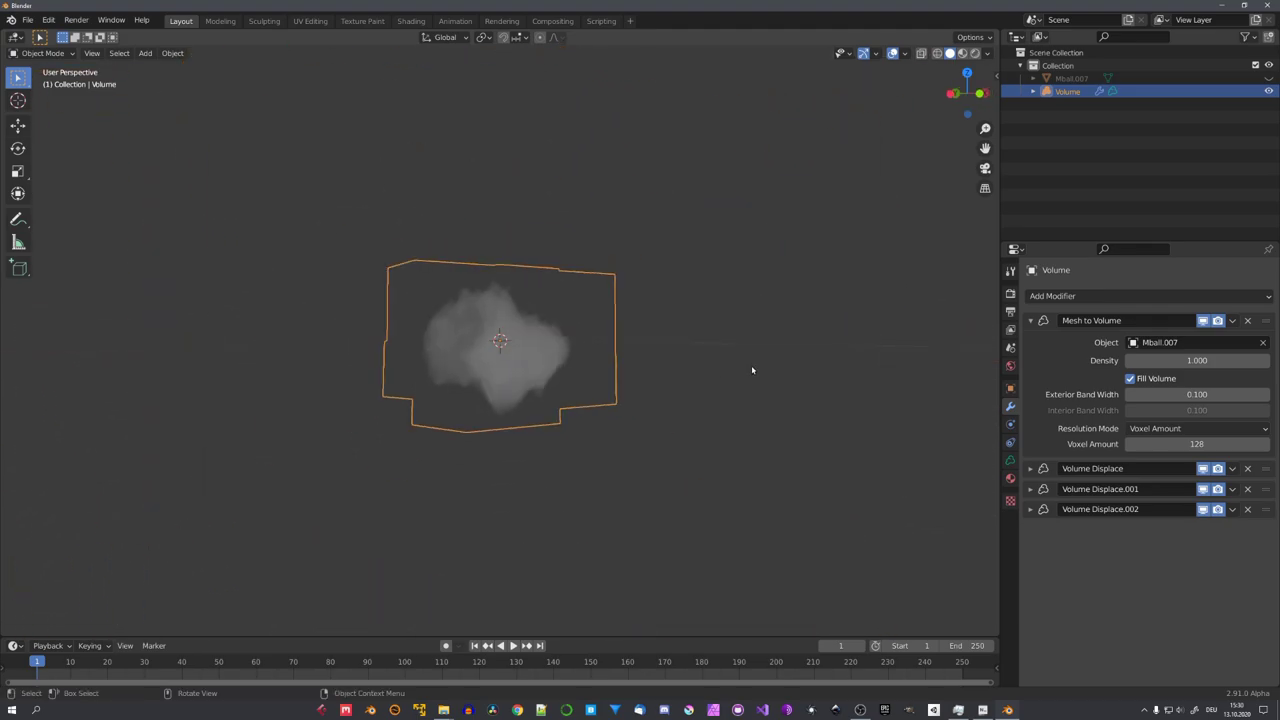
mouse_move(752, 370)
middle_down()
mouse_move(614, 309)
mouse_move(700, 345)
mouse_move(651, 334)
middle_up()
scroll(651, 329, up, 4)
Add a sun light raised high above the cloud with strength 10
scroll(700, 345, down, 5)
click(1010, 293)
key(shift+a)
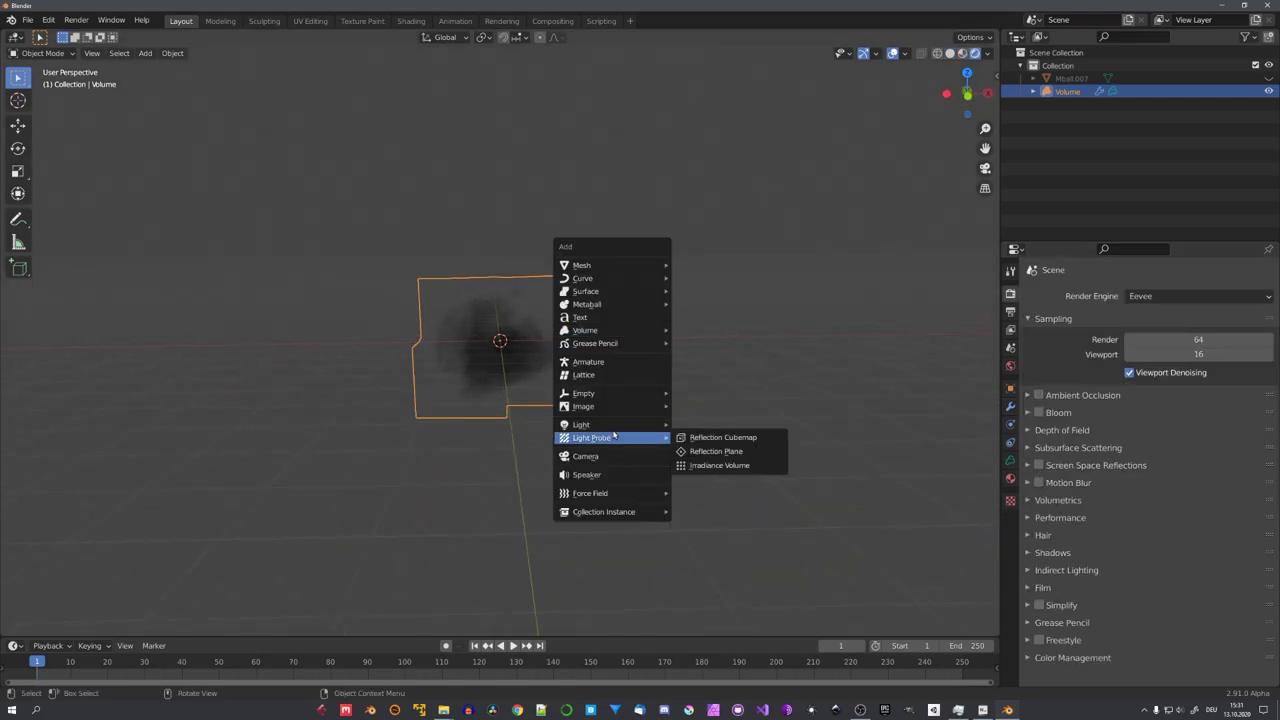
click(690, 449)
key(g)
key(z)
click(696, 235)
click(1010, 442)
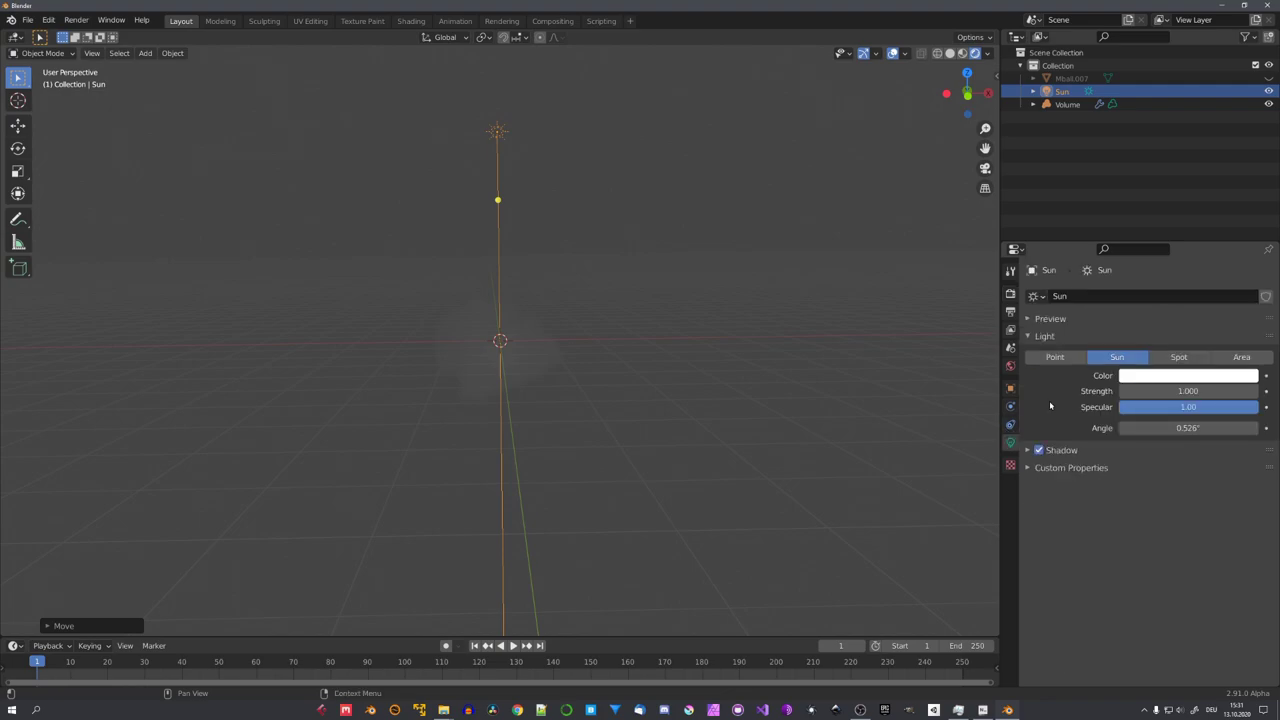
double_click(1166, 391)
text(10.000)
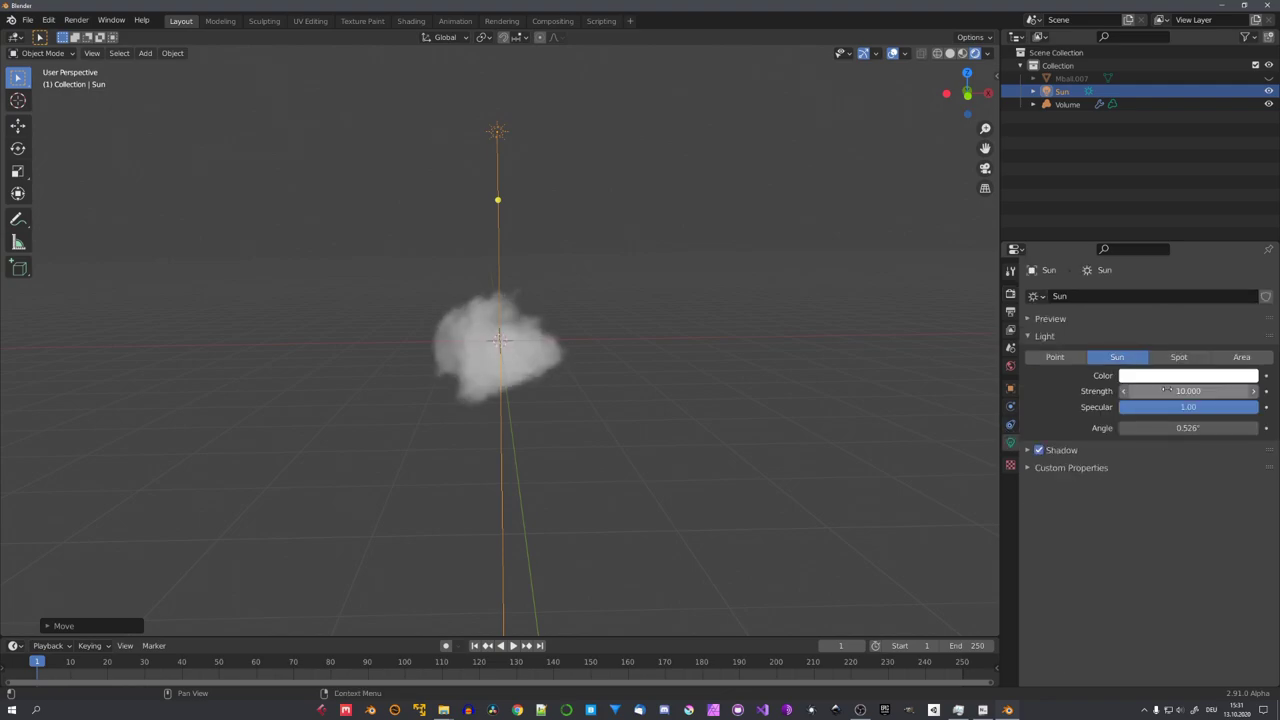
Enable volumetric shadows with a 2 px volumetric tile size, then view from the front
click(566, 280)
middle_drag(566, 280, 609, 314)
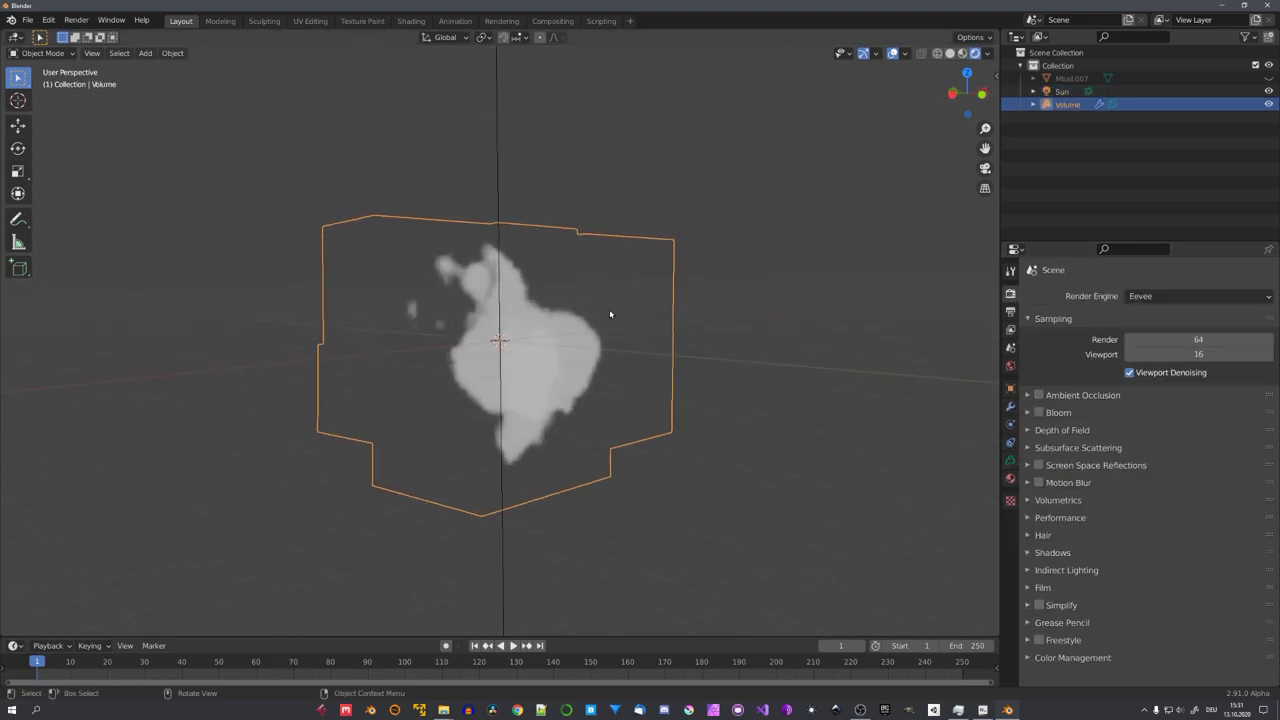
scroll(610, 314, up, 5)
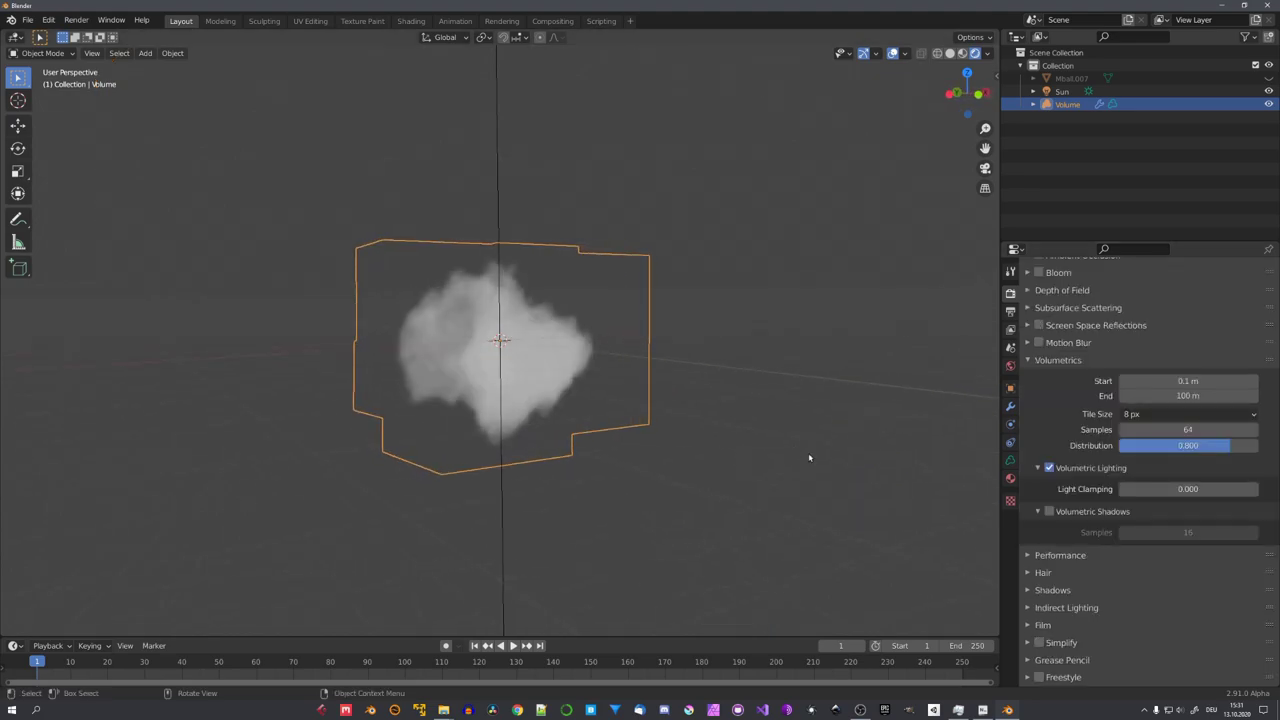
click(1062, 514)
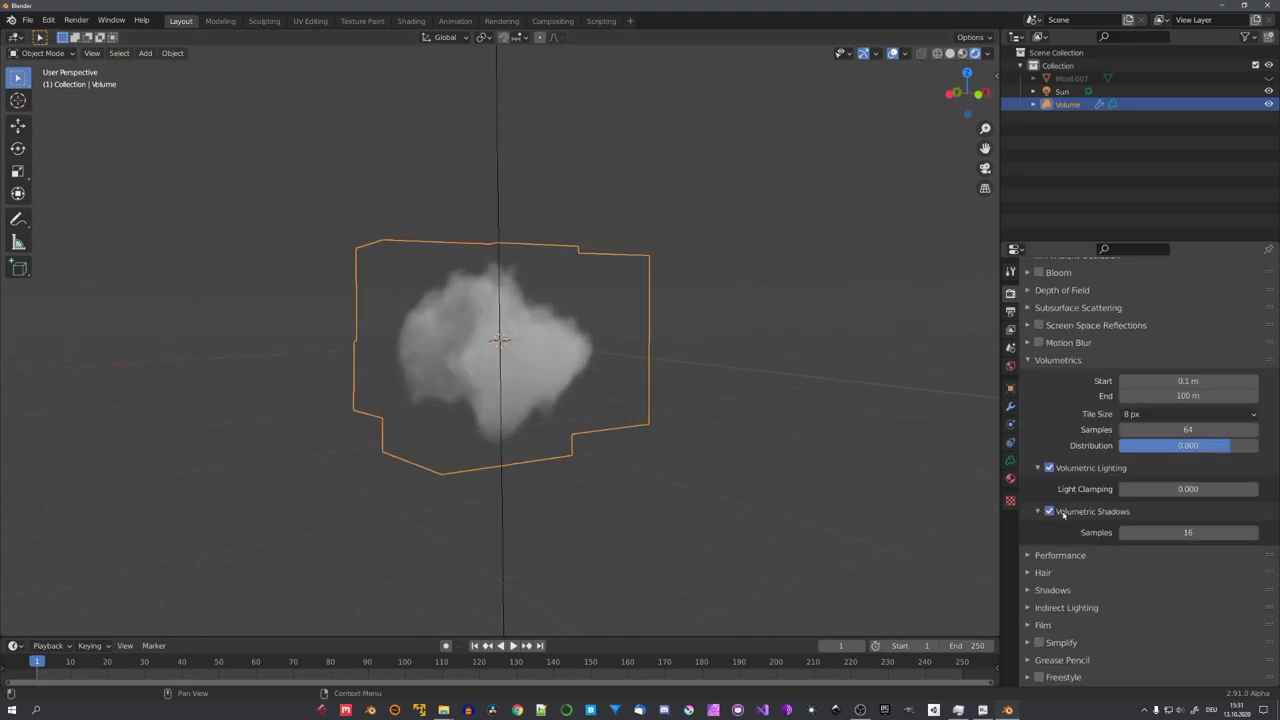
click(1148, 413)
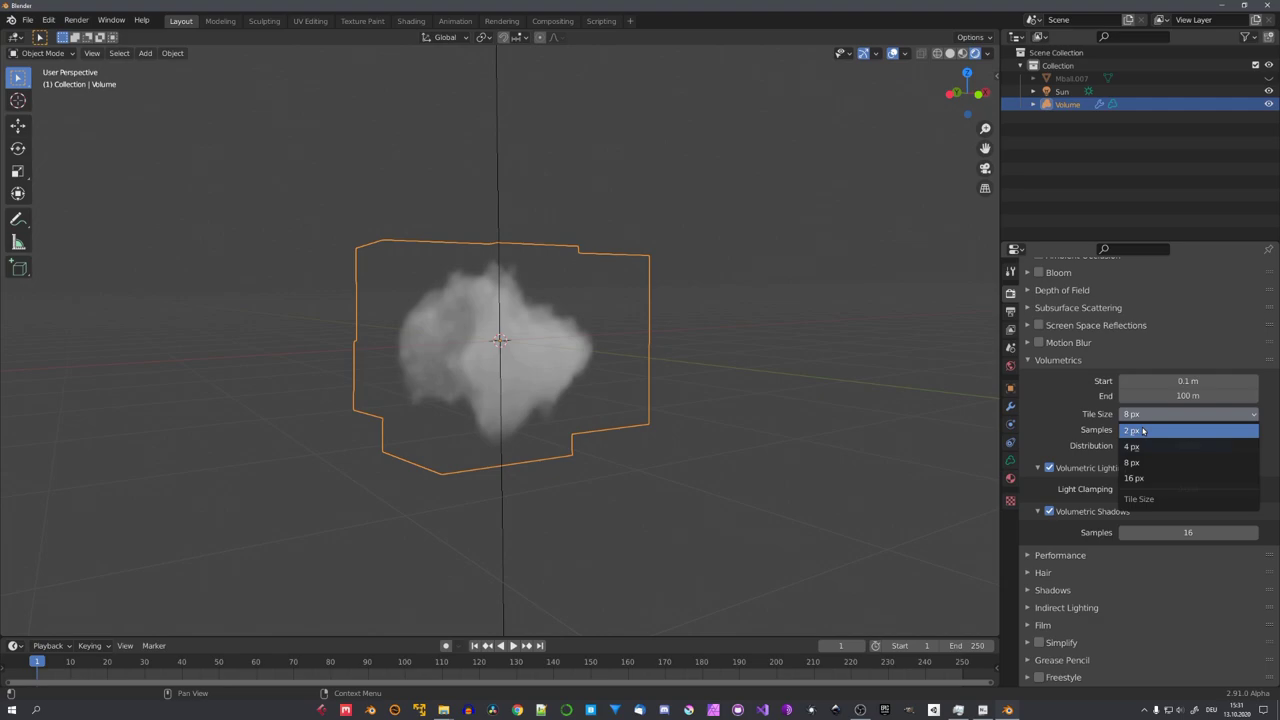
click(1143, 430)
middle_drag(777, 403, 632, 383)
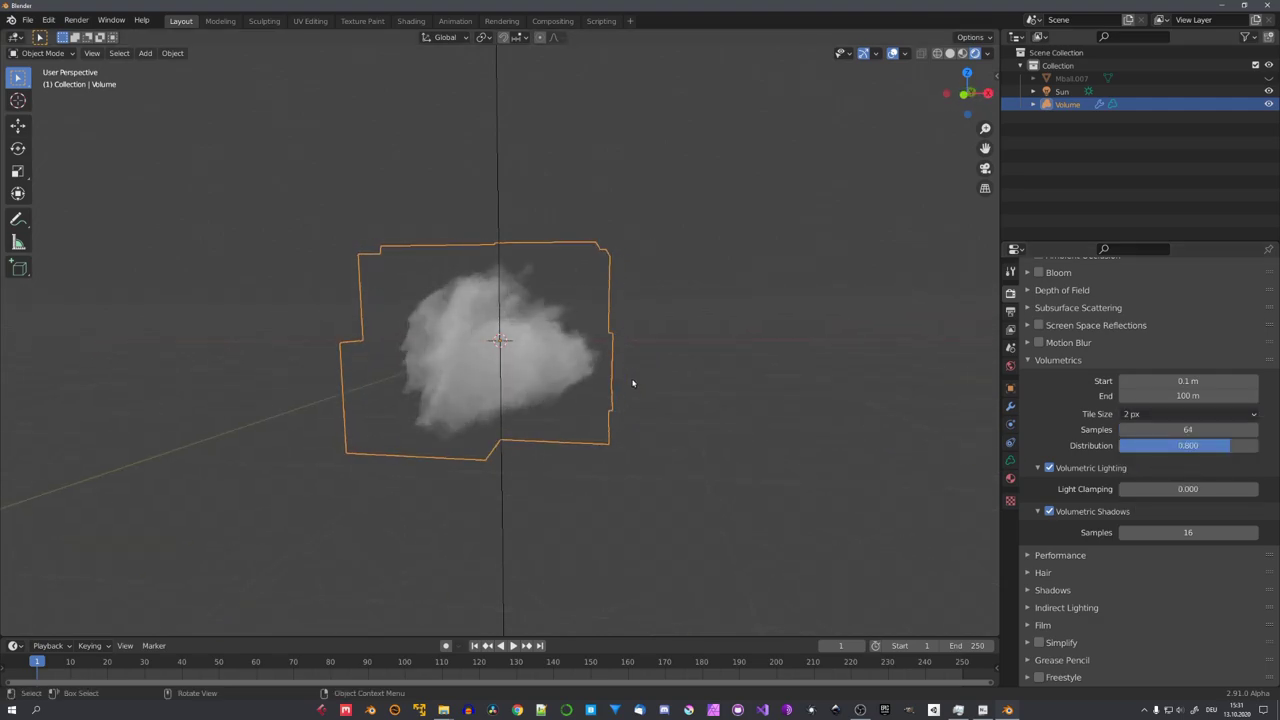
key(KP_1)
key(alt+a)
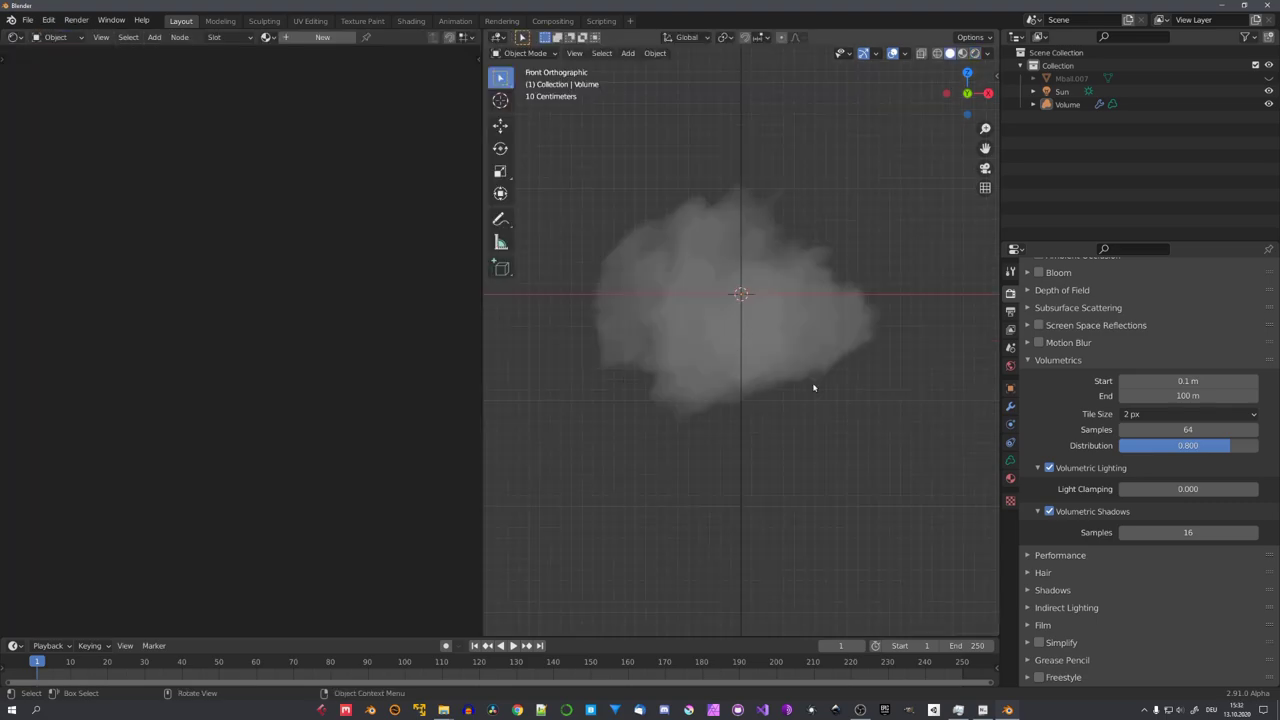
Give the cloud volume a new material and add a Gradient Texture node
scroll(754, 320, up, 2)
scroll(754, 320, down, 2)
click(750, 346)
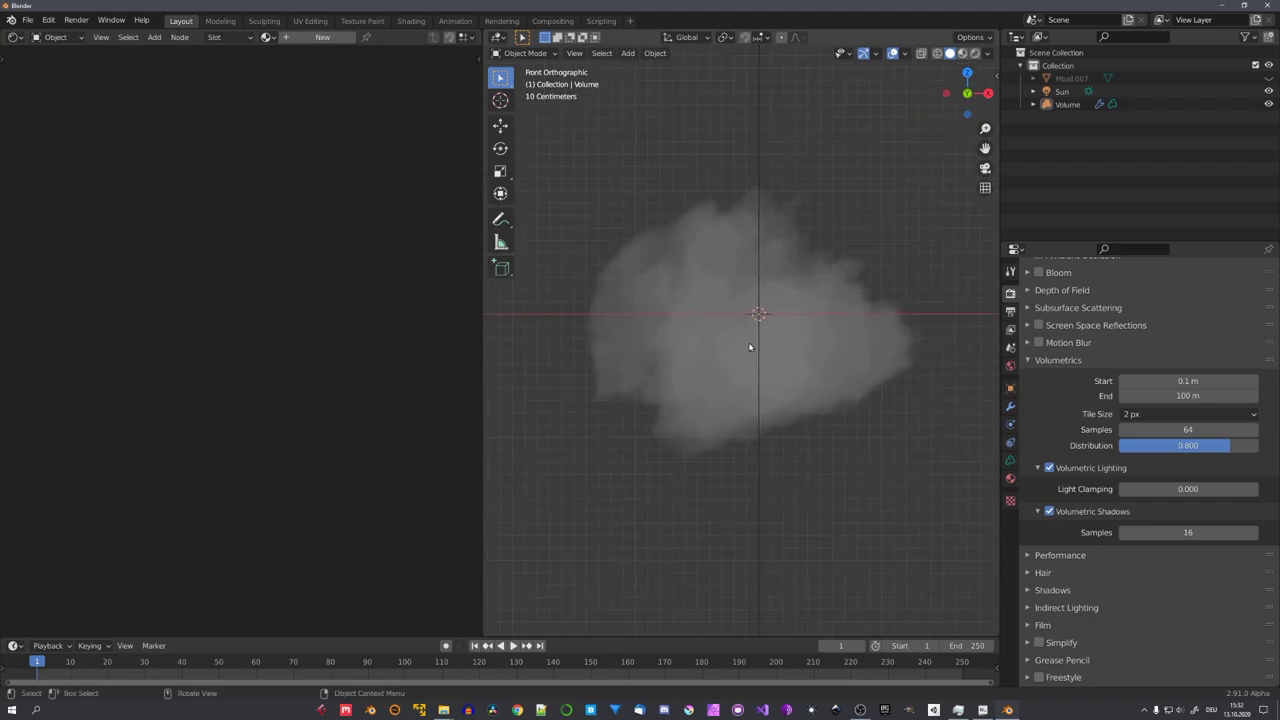
click(316, 37)
scroll(320, 220, up, 3)
key(shift+a)
text(g)
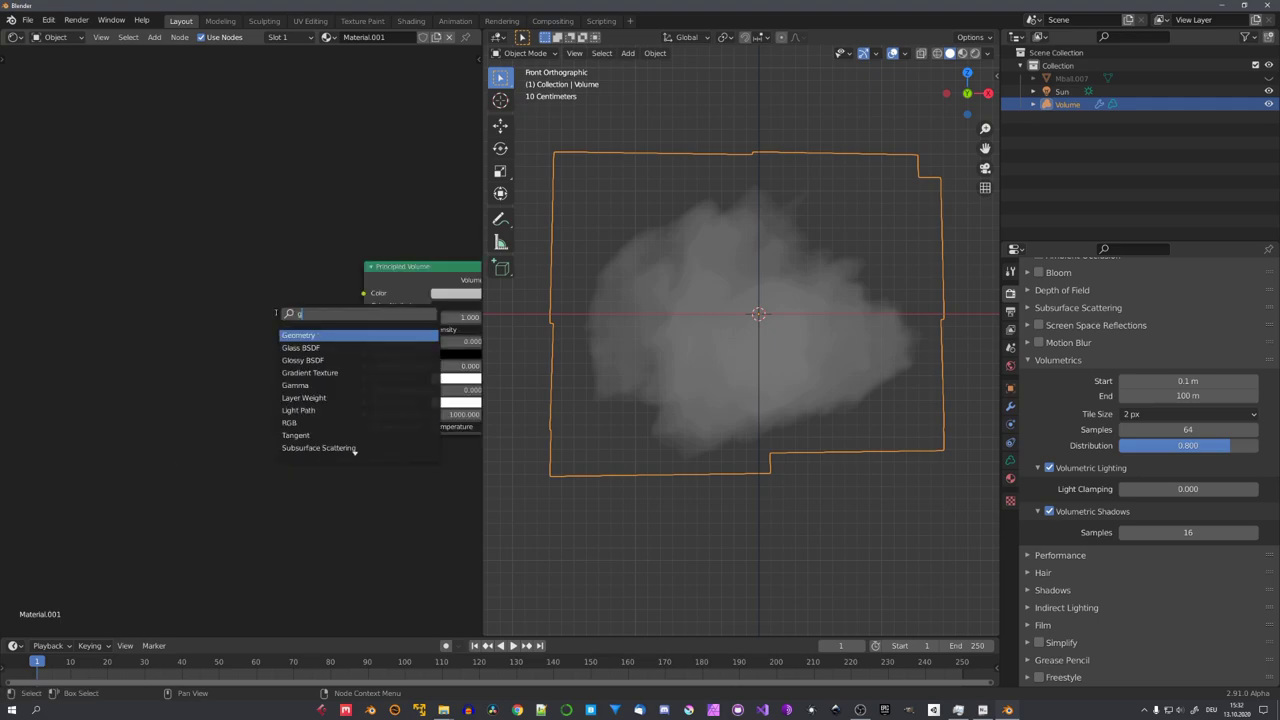
text(ra)
key(Return)
click(170, 290)
Set the volumetric tile size to 8 px
click(1150, 414)
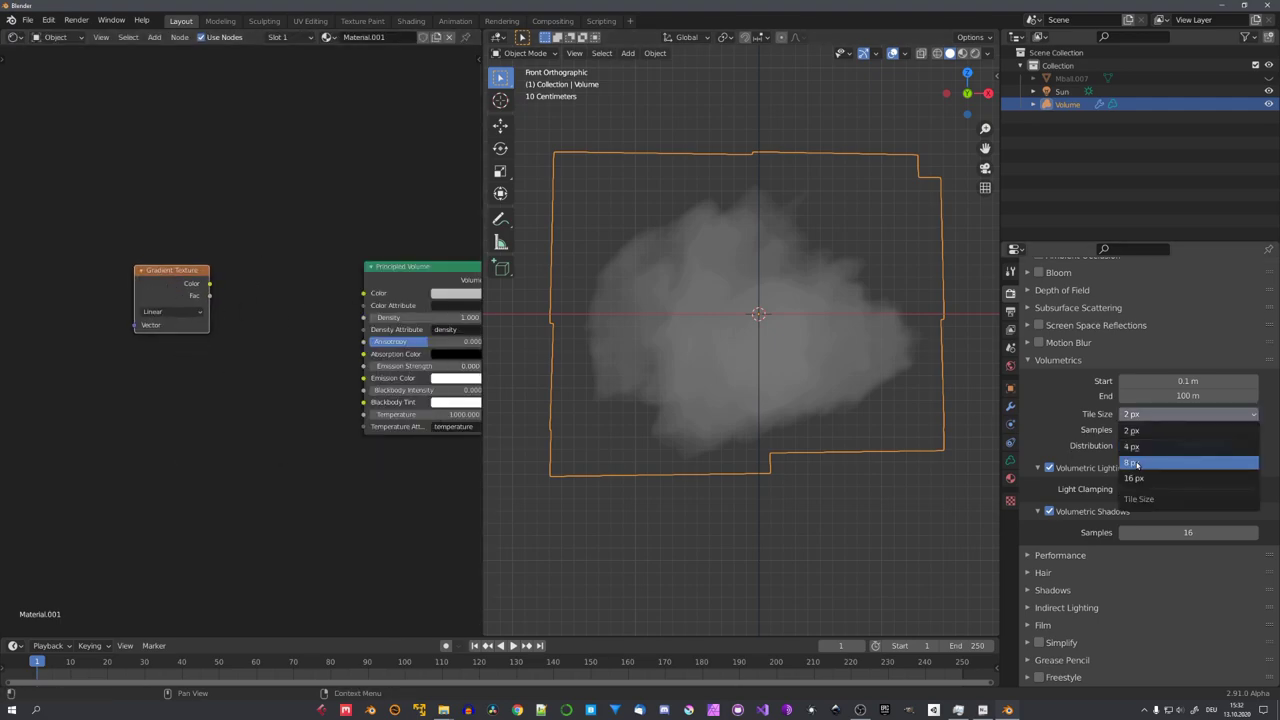
click(1146, 463)
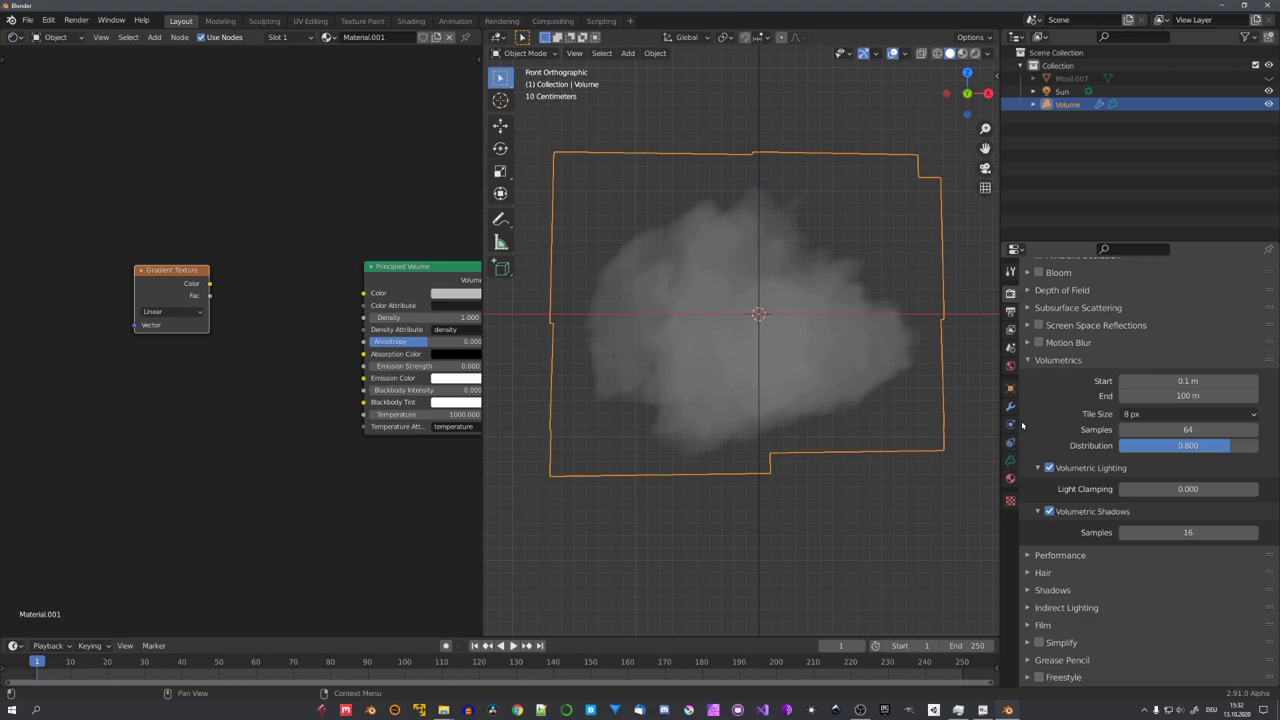
click(833, 237)
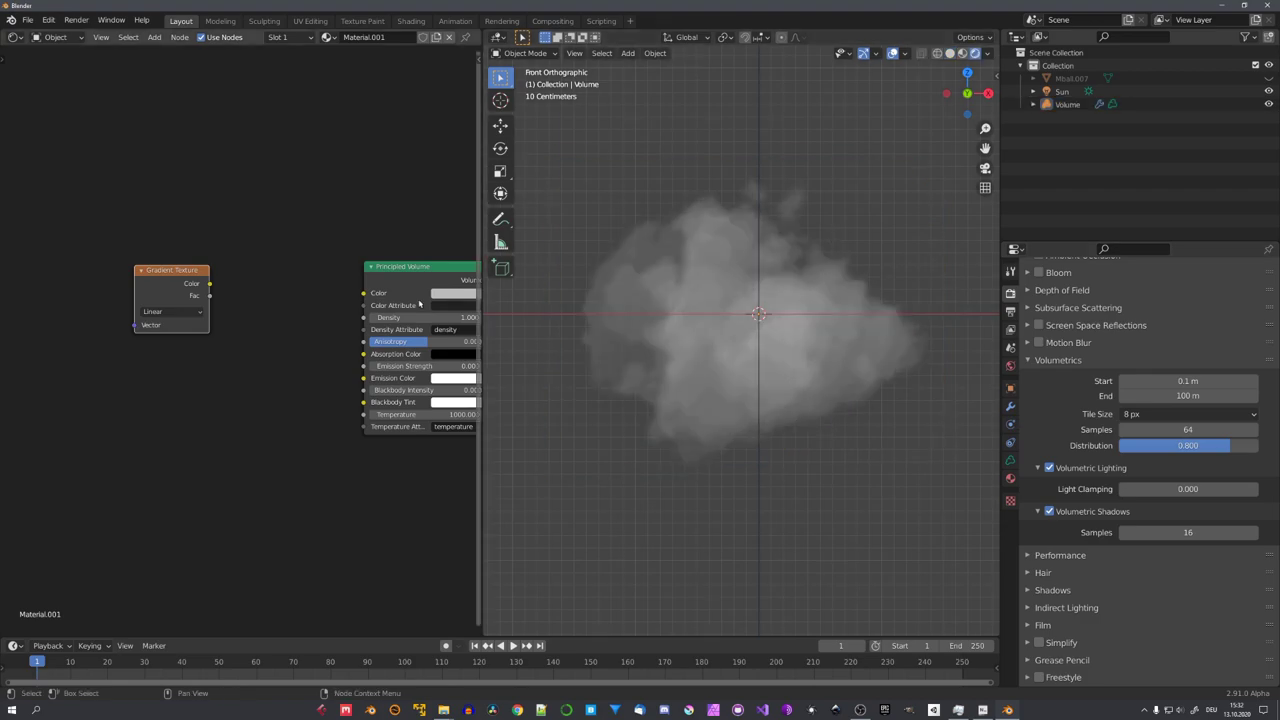
scroll(200, 260, up, 2)
Connect the Gradient Texture Fac to the Principled Volume Density
drag(146, 242, 155, 215)
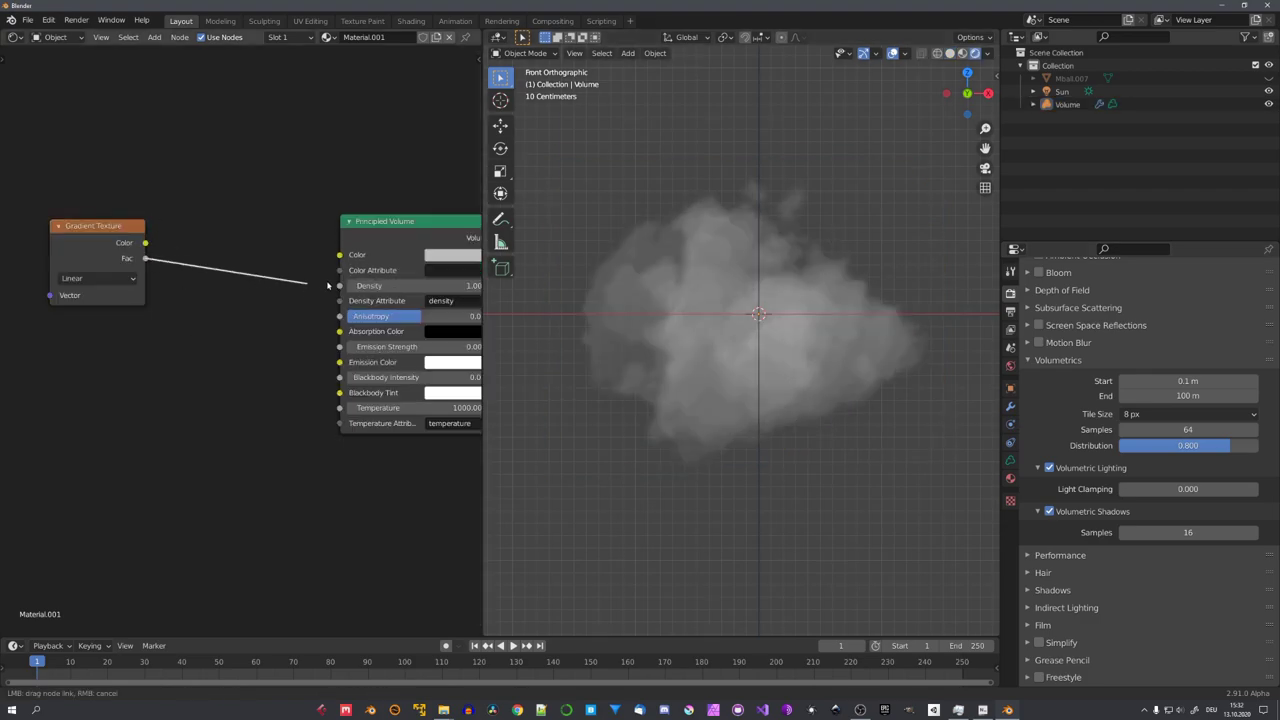
drag(327, 286, 339, 286)
middle_drag(25, 279, 175, 290)
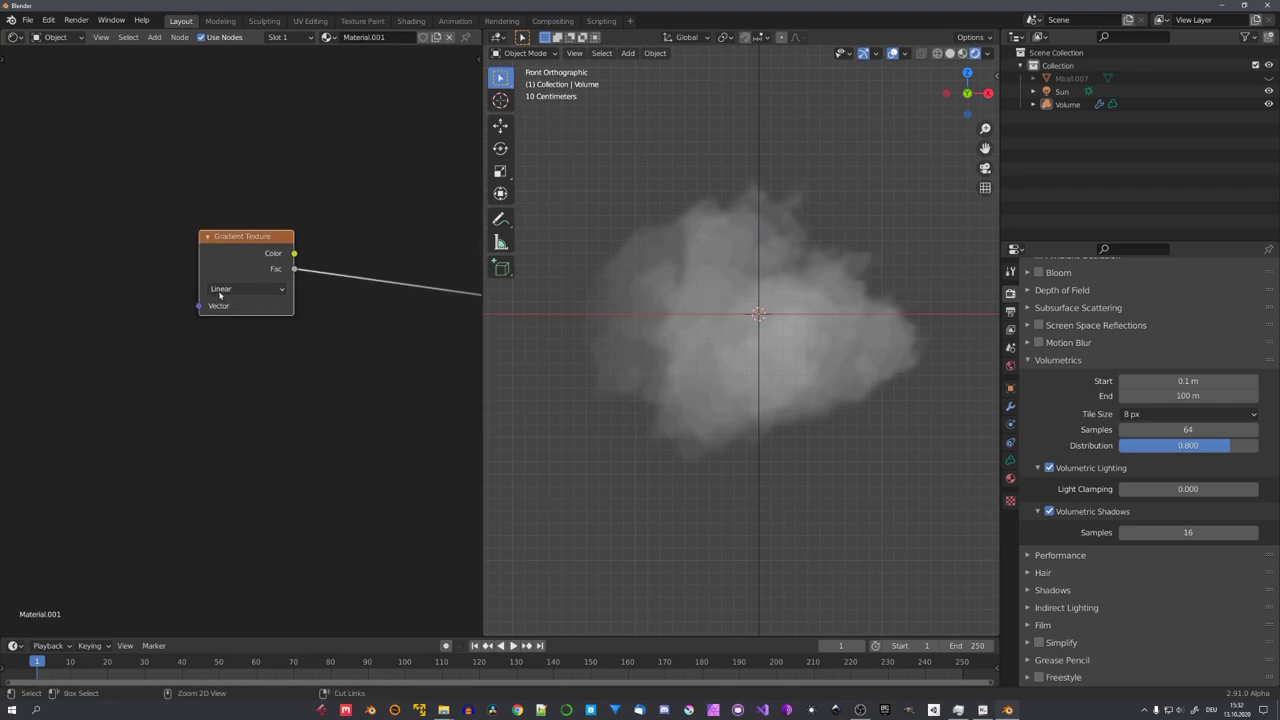
Add Texture Coordinate and Mapping nodes, feeding Object coordinates into the Mapping vector
key(ctrl+t)
middle_drag(26, 300, 240, 314)
scroll(208, 313, down, 2)
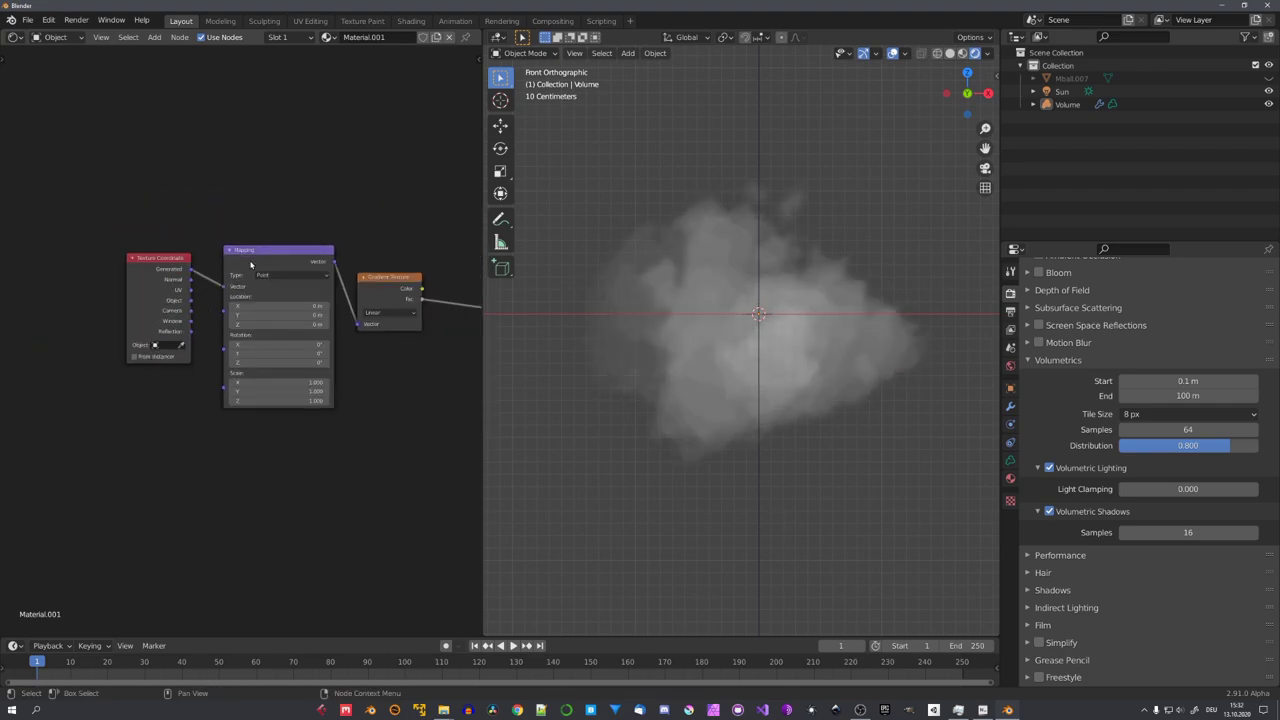
mouse_move(760, 350)
middle_down()
mouse_move(814, 363)
mouse_move(784, 357)
middle_up()
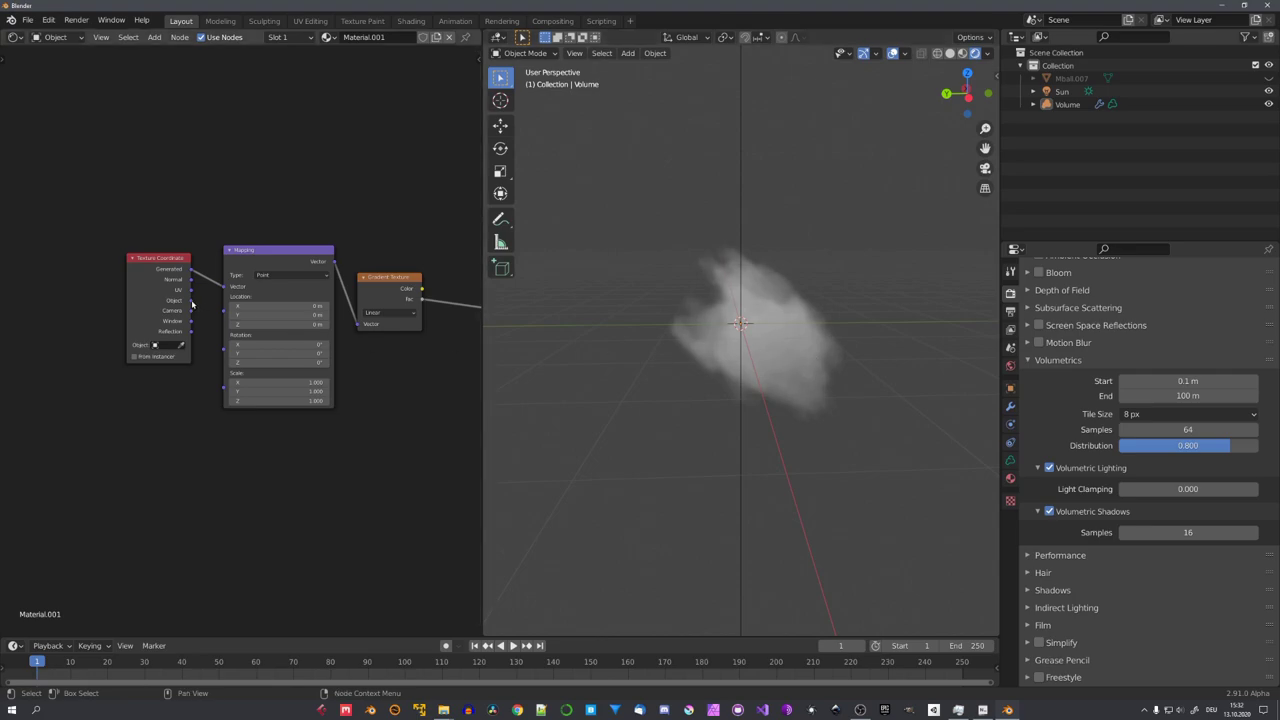
drag(192, 302, 224, 287)
mouse_move(680, 360)
middle_down()
mouse_move(749, 366)
mouse_move(691, 354)
mouse_move(691, 449)
mouse_move(729, 363)
mouse_move(845, 362)
middle_up()
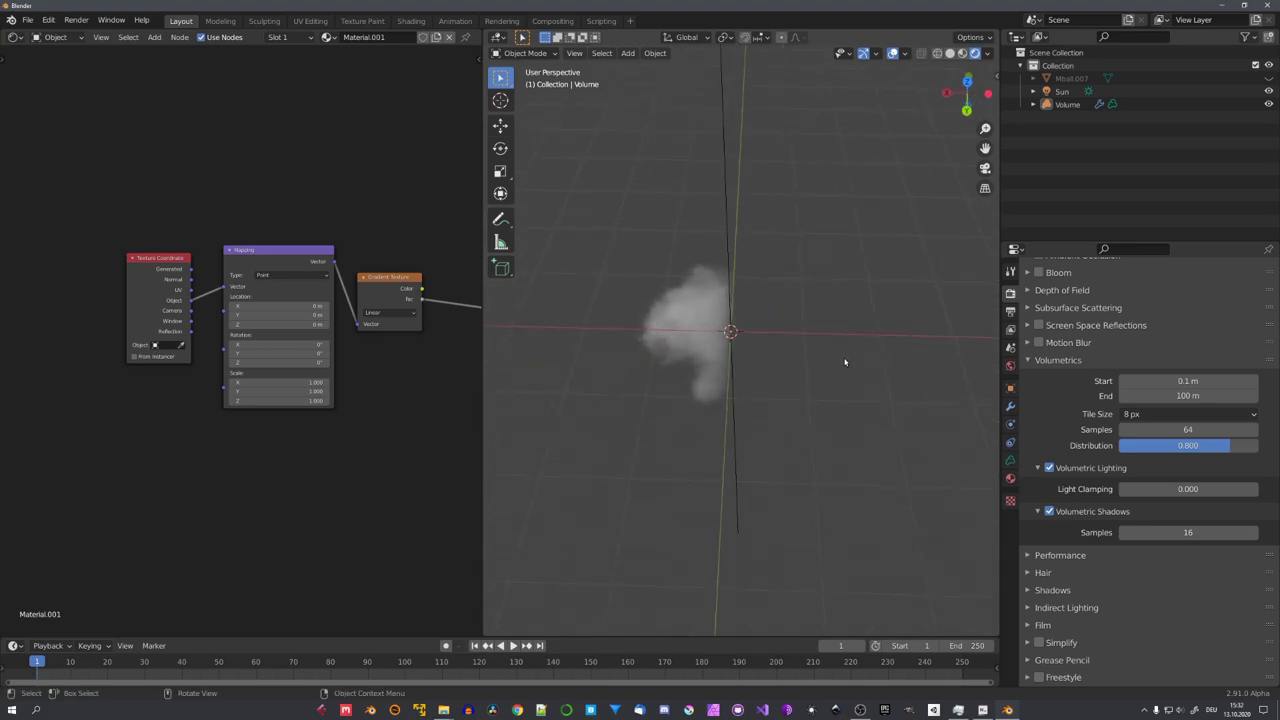
Rotate the gradient's Mapping 90° on Y
middle_drag(716, 326, 531, 368)
middle_drag(438, 340, 343, 337)
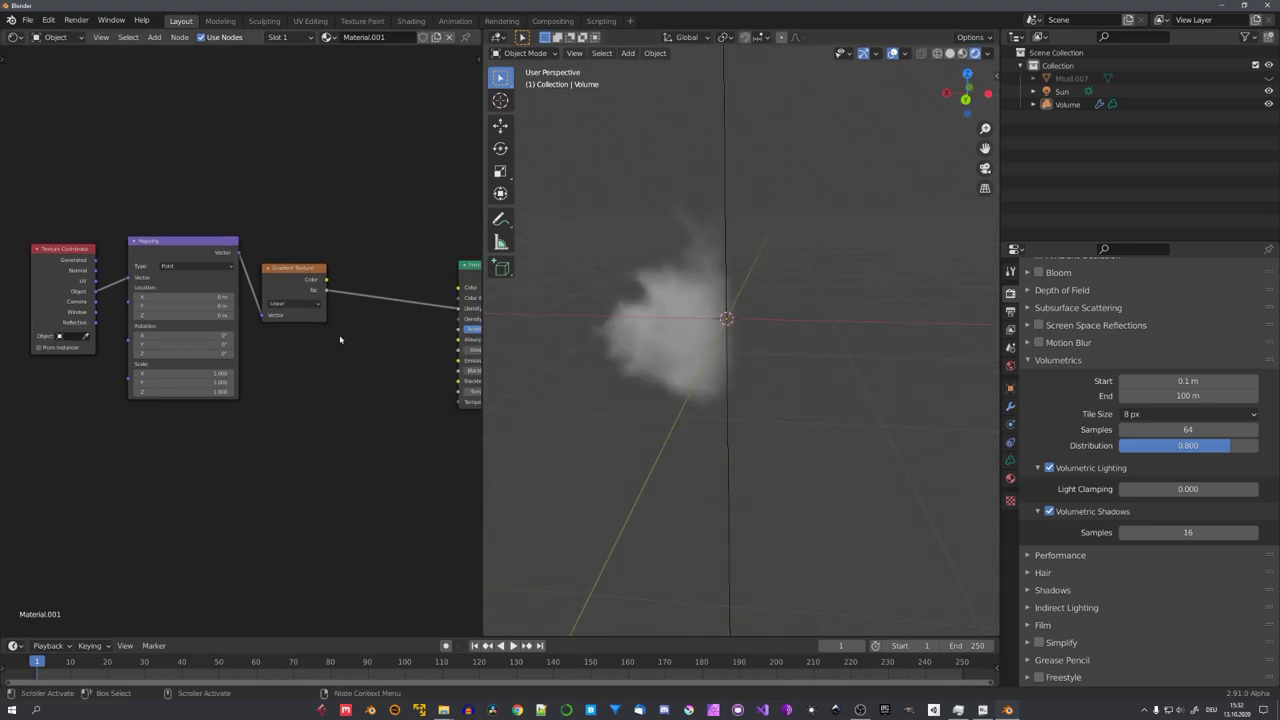
scroll(243, 360, up, 2)
click(150, 346)
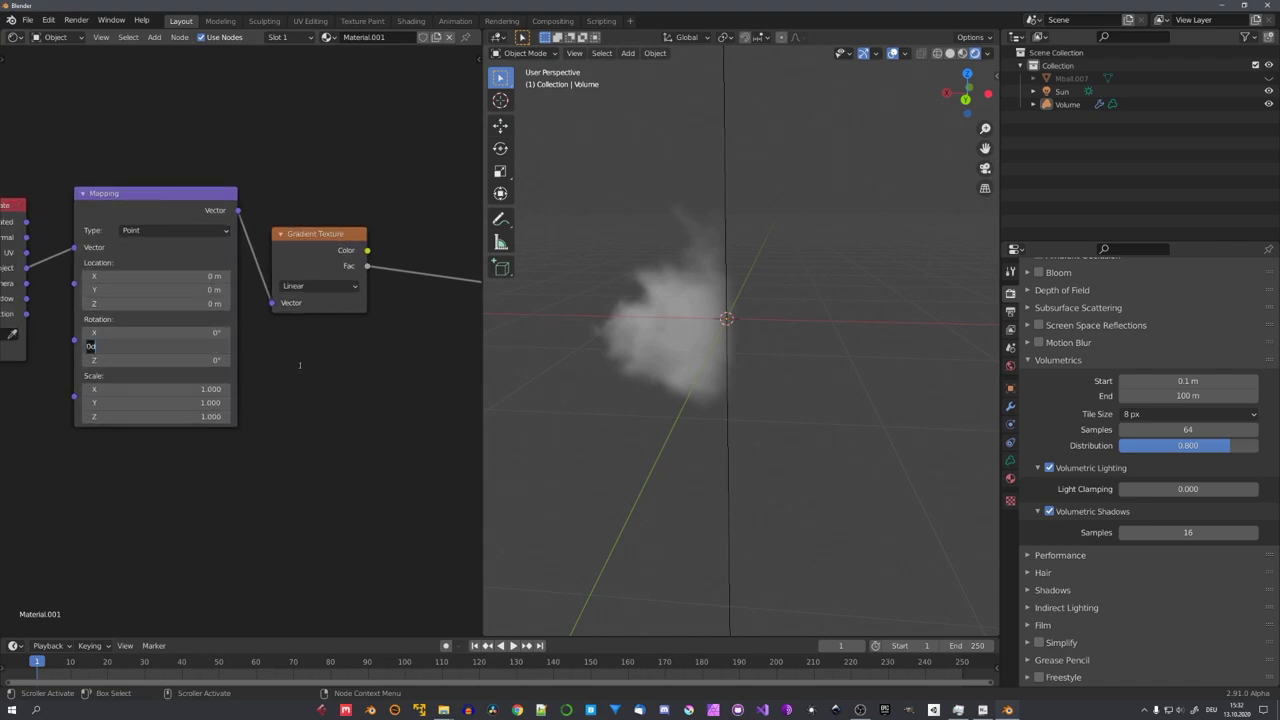
text(90)
key(Return)
Inspect the flat-bottomed cloud from the front view
mouse_move(680, 360)
middle_down()
mouse_move(691, 366)
mouse_move(663, 366)
mouse_move(663, 354)
middle_up()
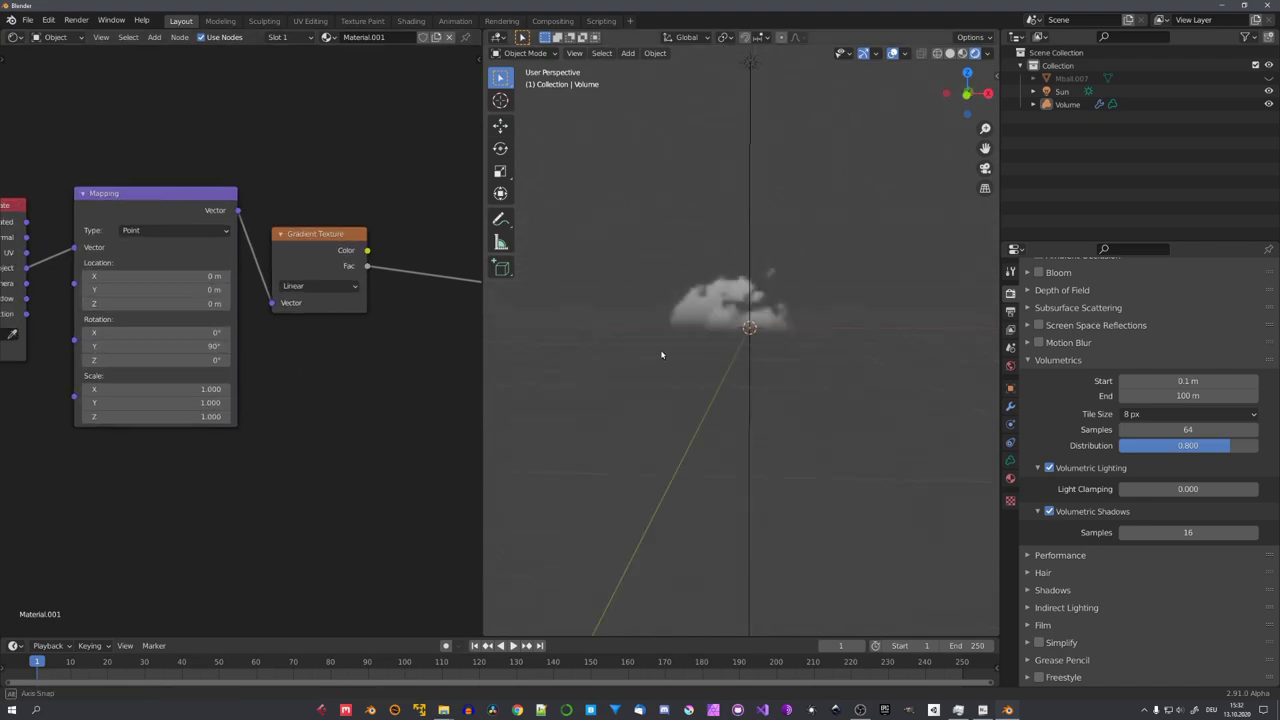
key(KP_1)
scroll(723, 289, up, 6)
scroll(725, 285, down, 4)
middle_drag(725, 285, 743, 300)
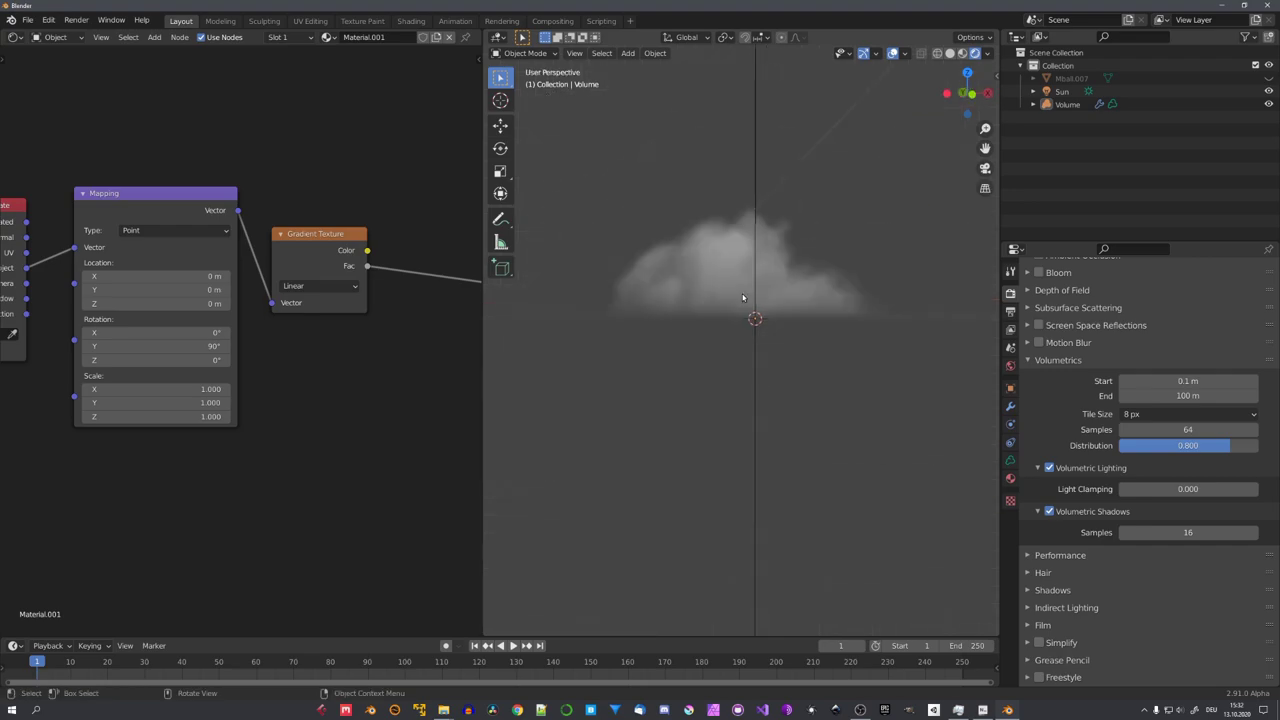
key(KP_1)
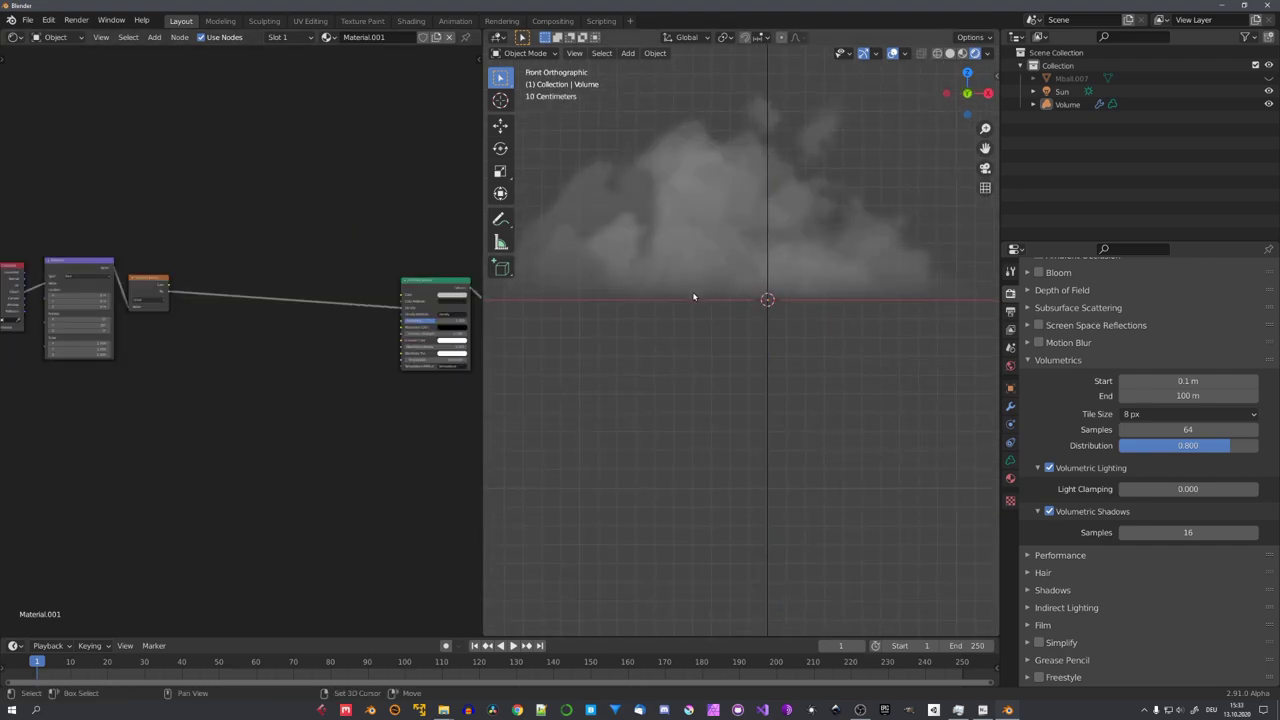
scroll(432, 350, up, 1)
Insert a Mix node on the link between Mapping and Gradient Texture
key(shift+a)
click(290, 400)
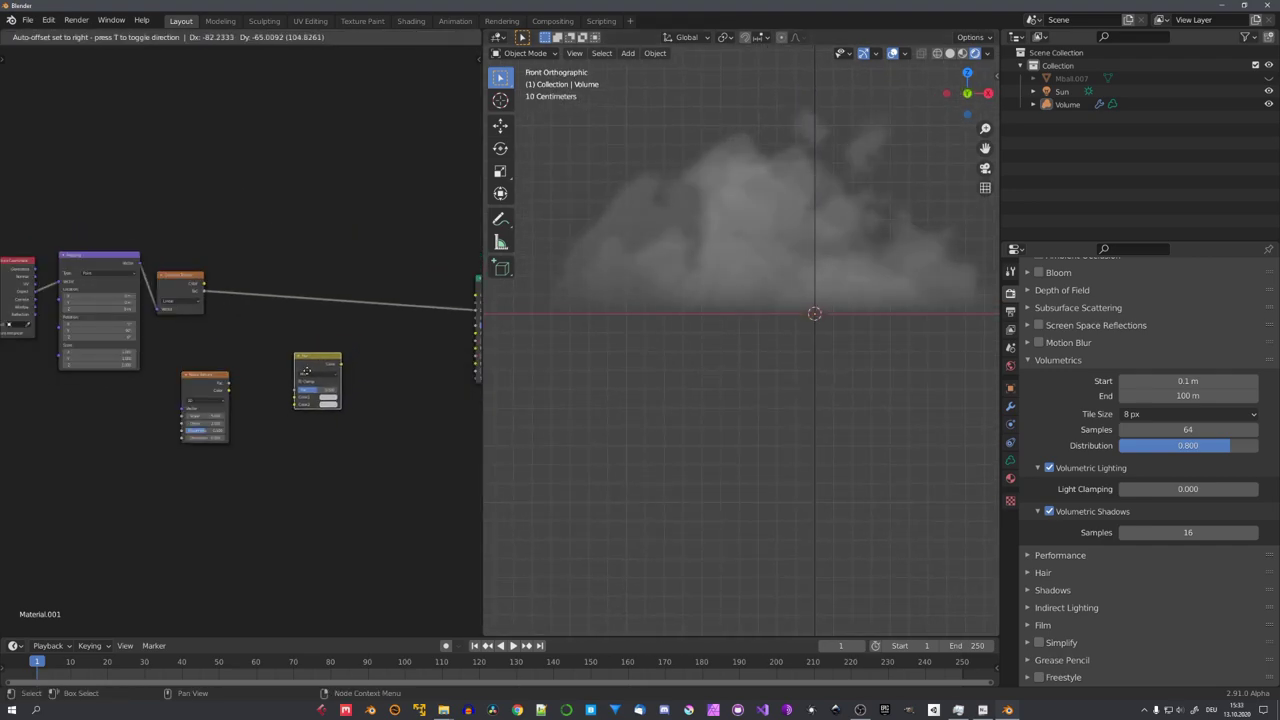
scroll(240, 340, up, 2)
drag(290, 400, 288, 358)
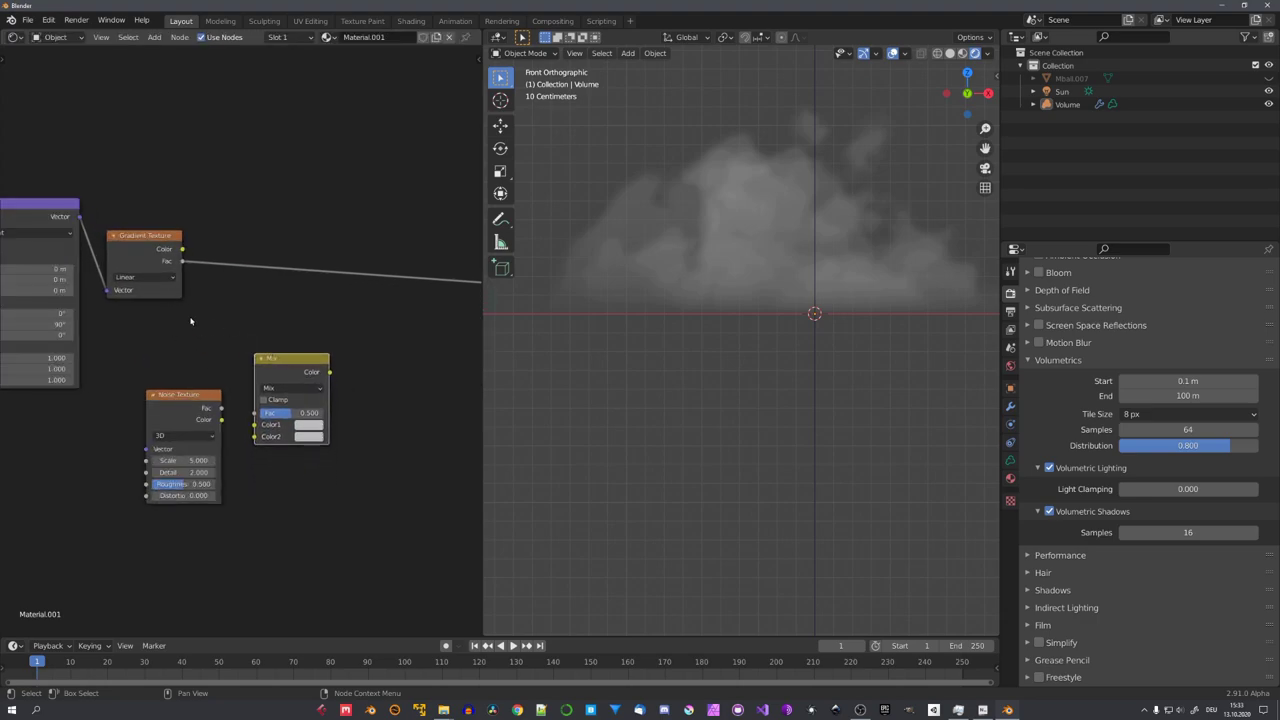
drag(157, 262, 385, 247)
drag(290, 359, 255, 250)
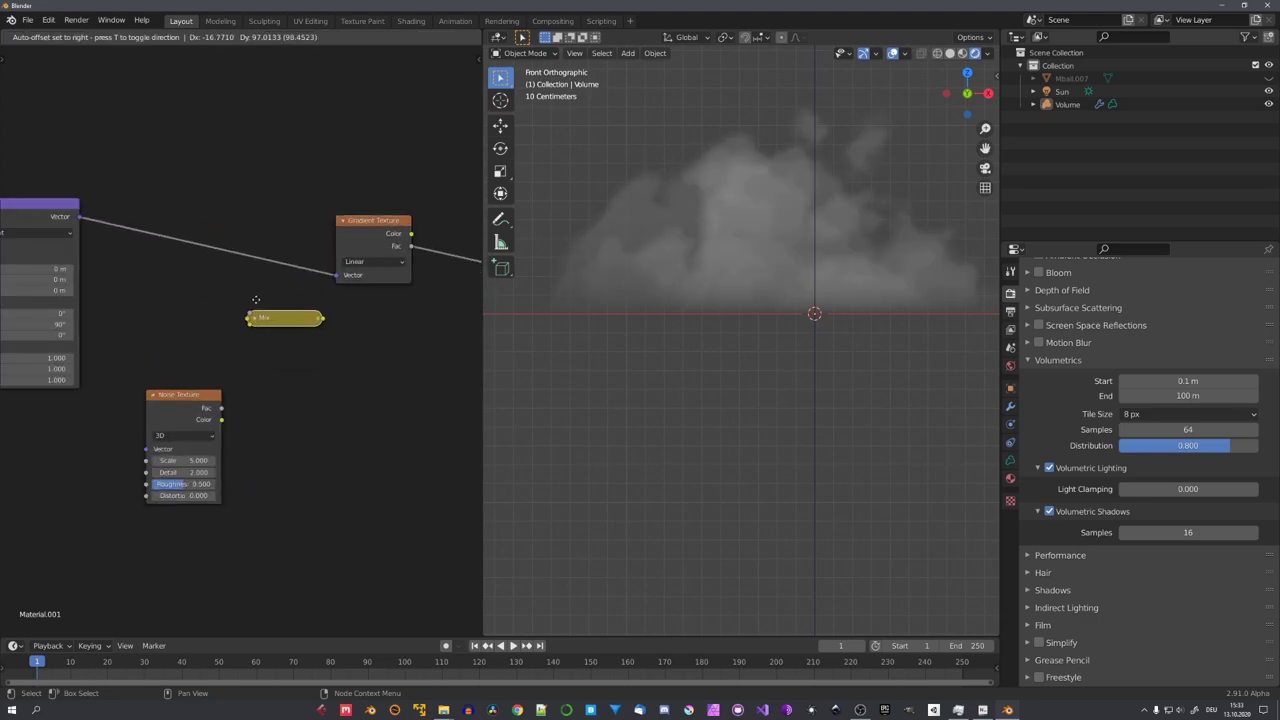
Feed Noise Fac into Mix Color2 at factor 0.227, noise scale 3.25, through a ColorRamp
drag(221, 408, 216, 327)
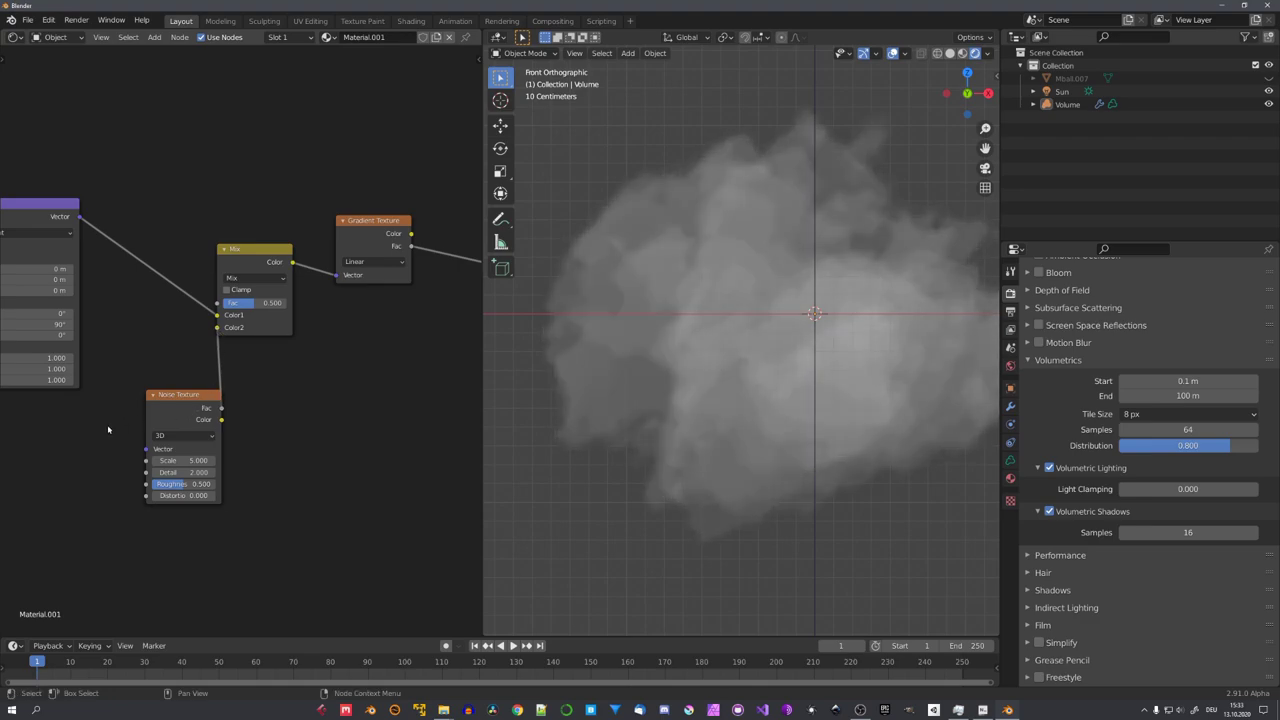
drag(194, 412, 99, 422)
mouse_move(262, 302)
mouse_down()
mouse_move(230, 302)
mouse_move(250, 302)
mouse_up()
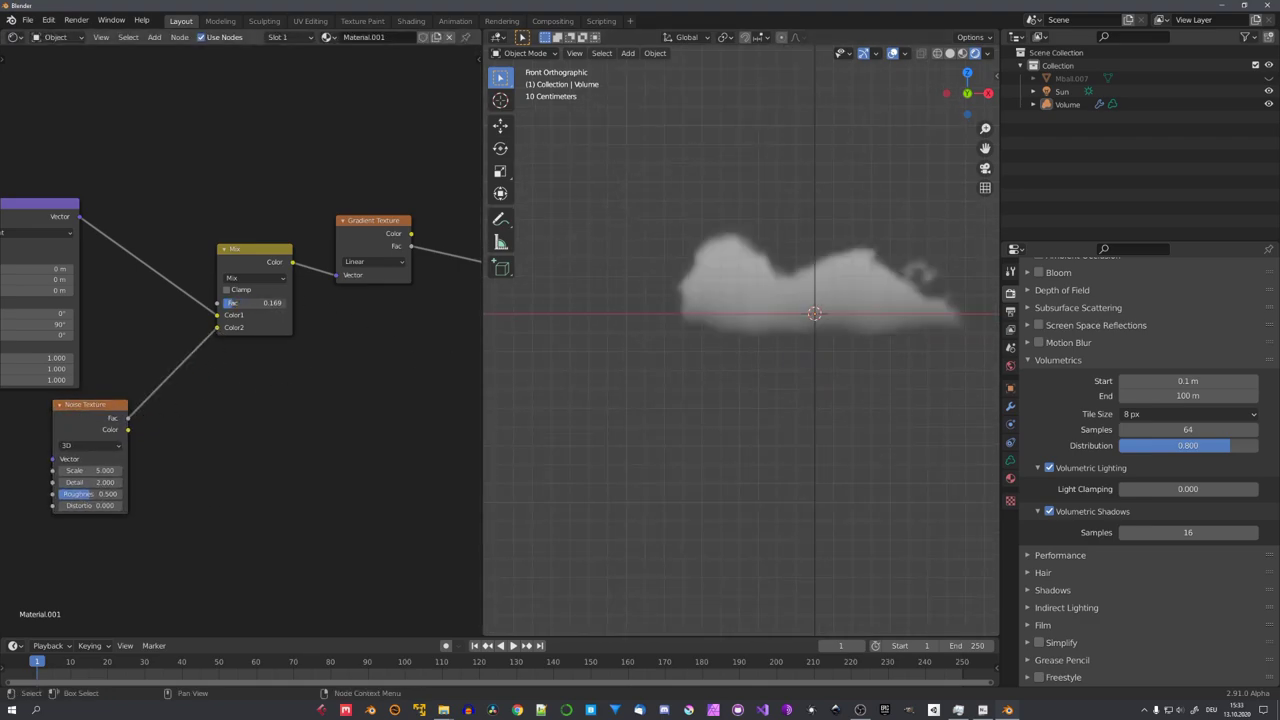
scroll(737, 357, down, 2)
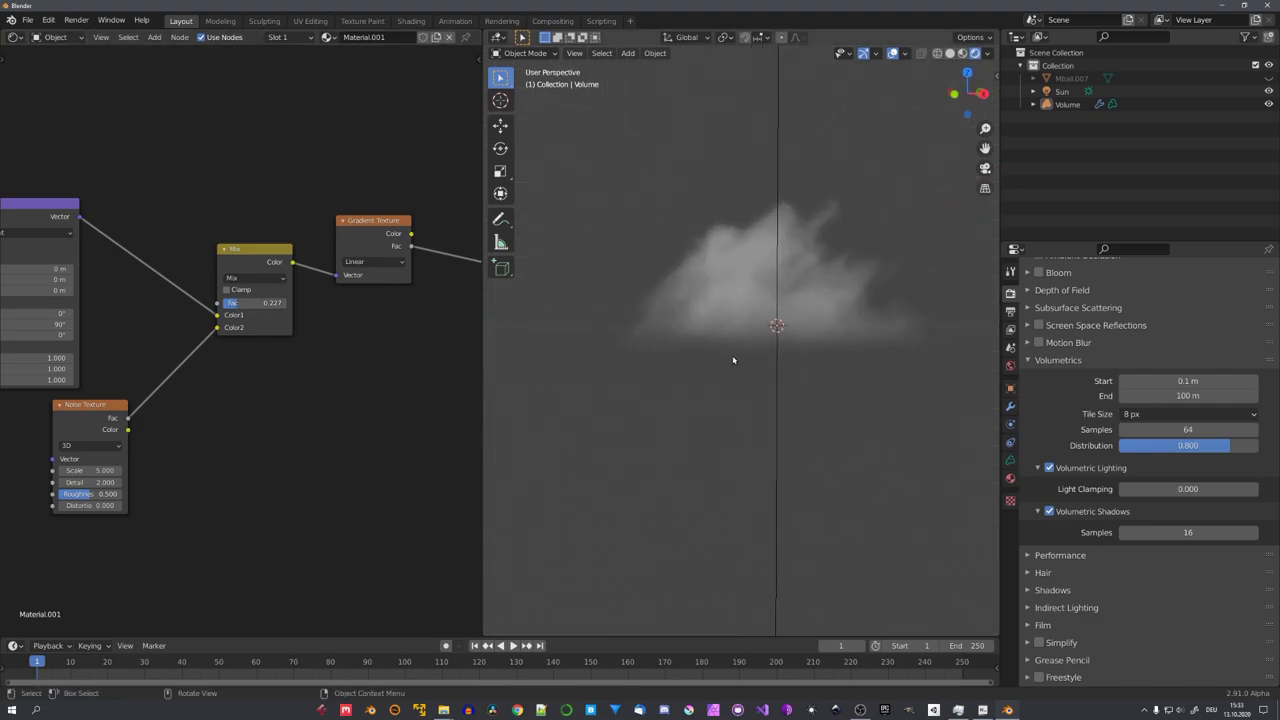
scroll(66, 457, up, 2)
drag(122, 474, 100, 474)
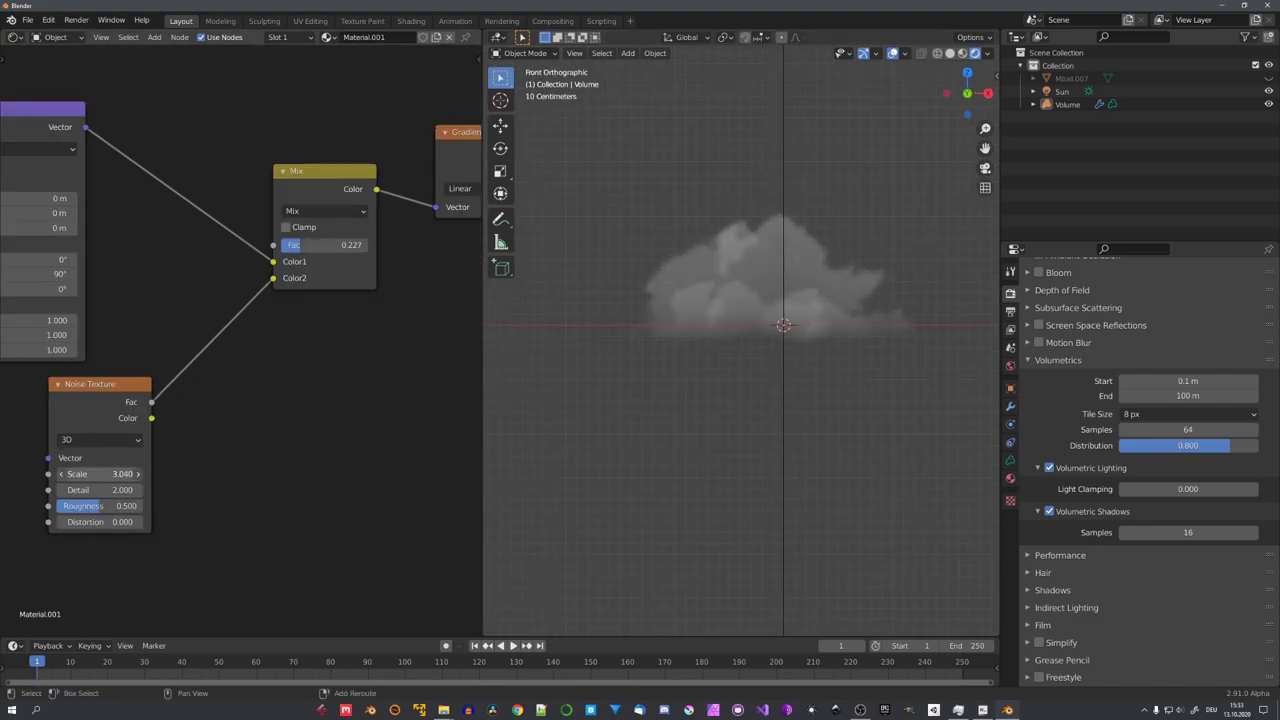
click(263, 437)
middle_drag(700, 390, 754, 376)
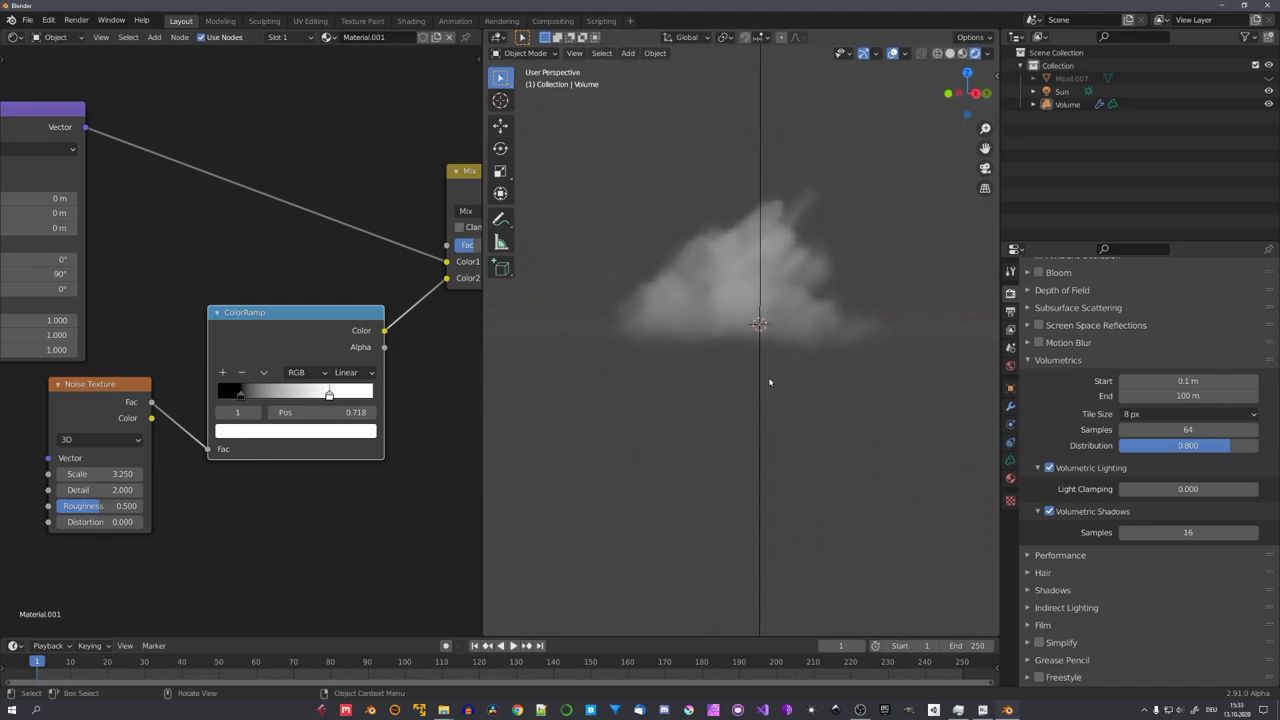
Insert a Math node set to Multiply by 3.55 between gradient and density
scroll(343, 329, down, 3)
key(shift+a)
text(m)
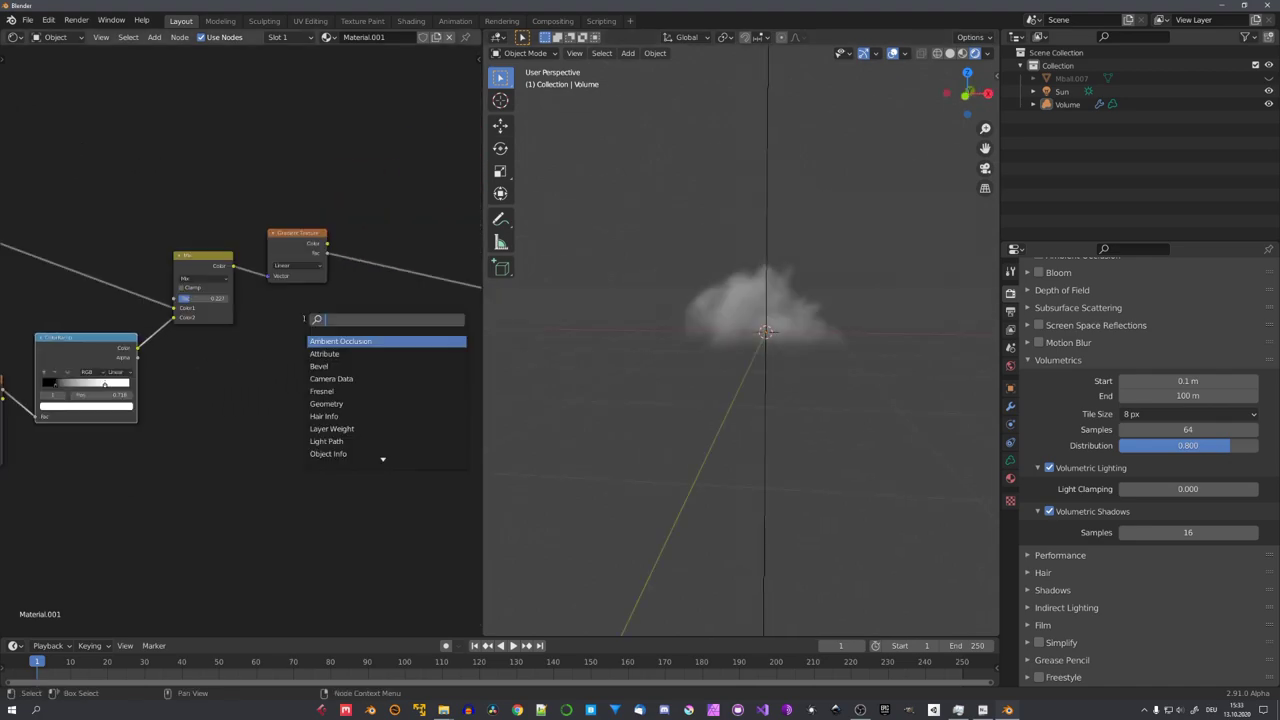
text(ath)
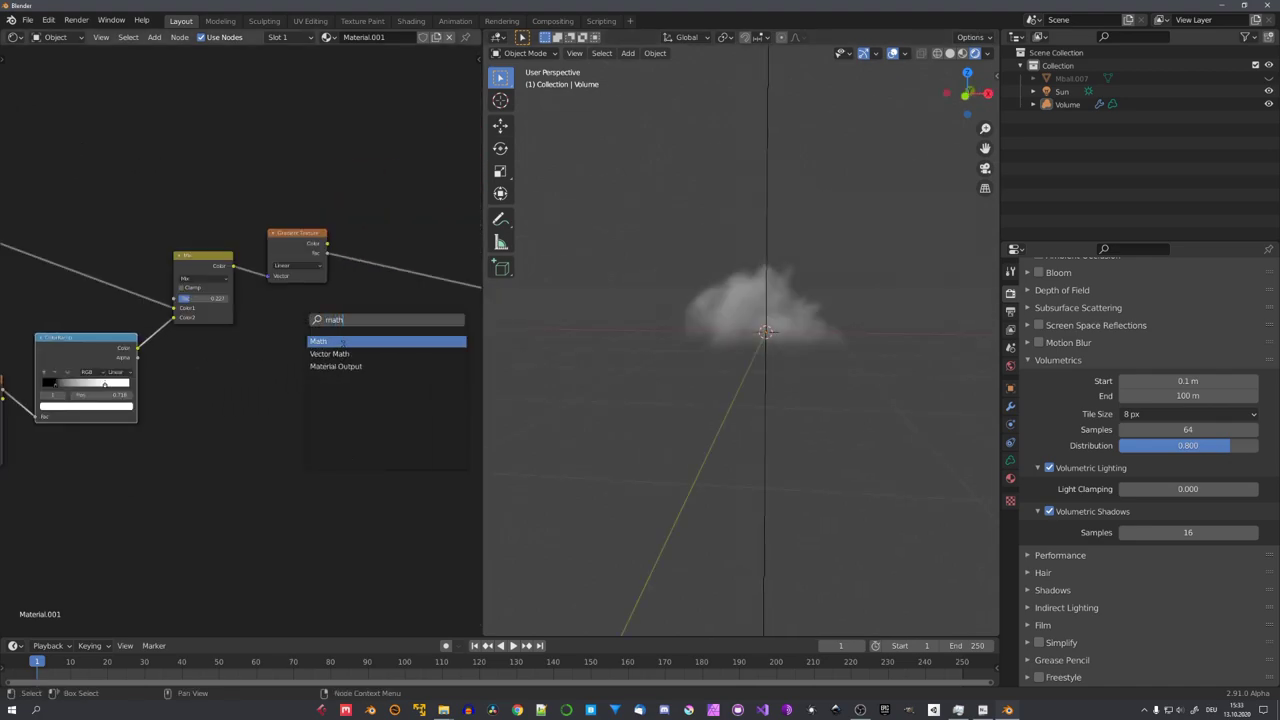
key(Return)
click(268, 392)
scroll(268, 392, up, 2)
click(300, 283)
click(300, 318)
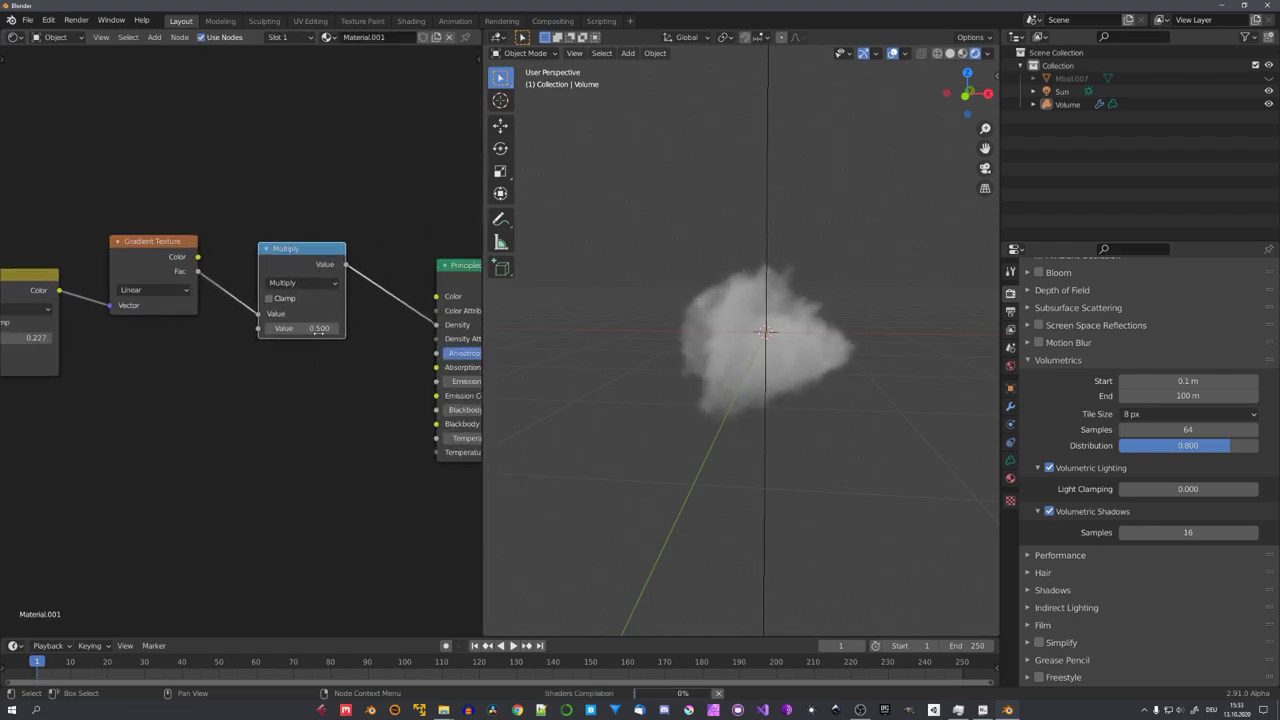
drag(300, 328, 380, 328)
middle_drag(640, 331, 805, 371)
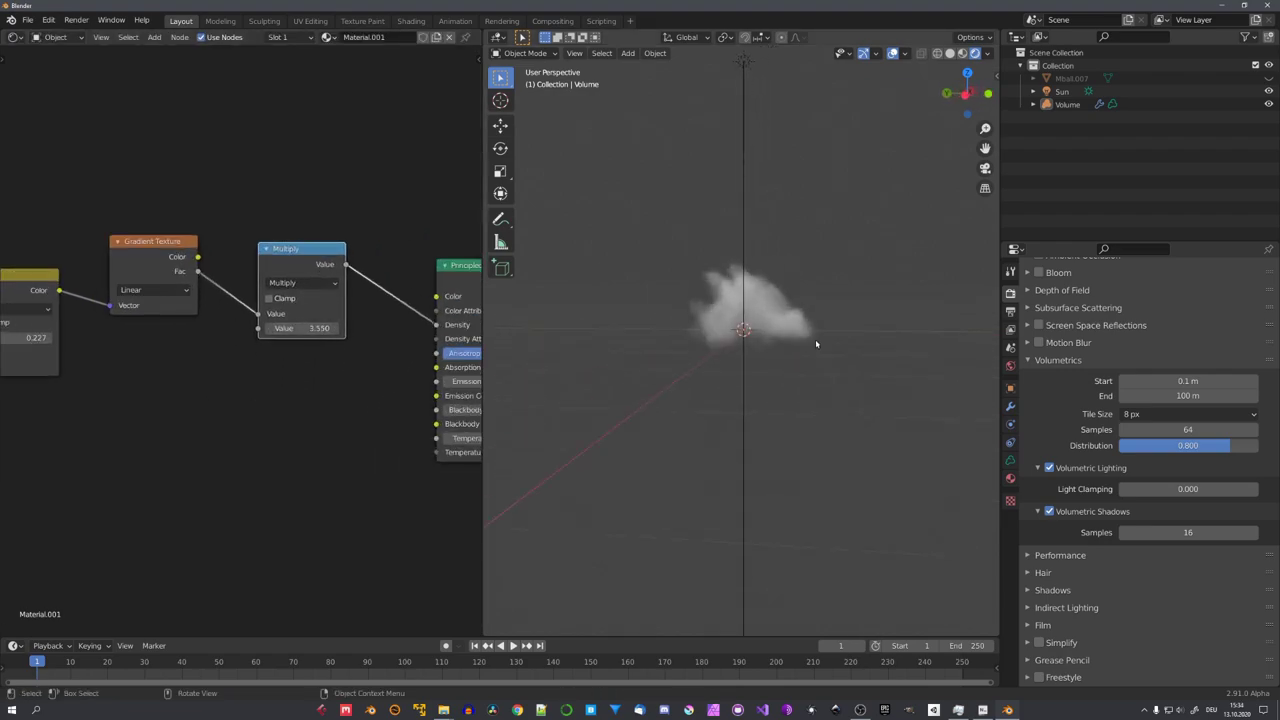
Set the volumetric tile size back to 2 px and check the cloud from the front
click(1187, 414)
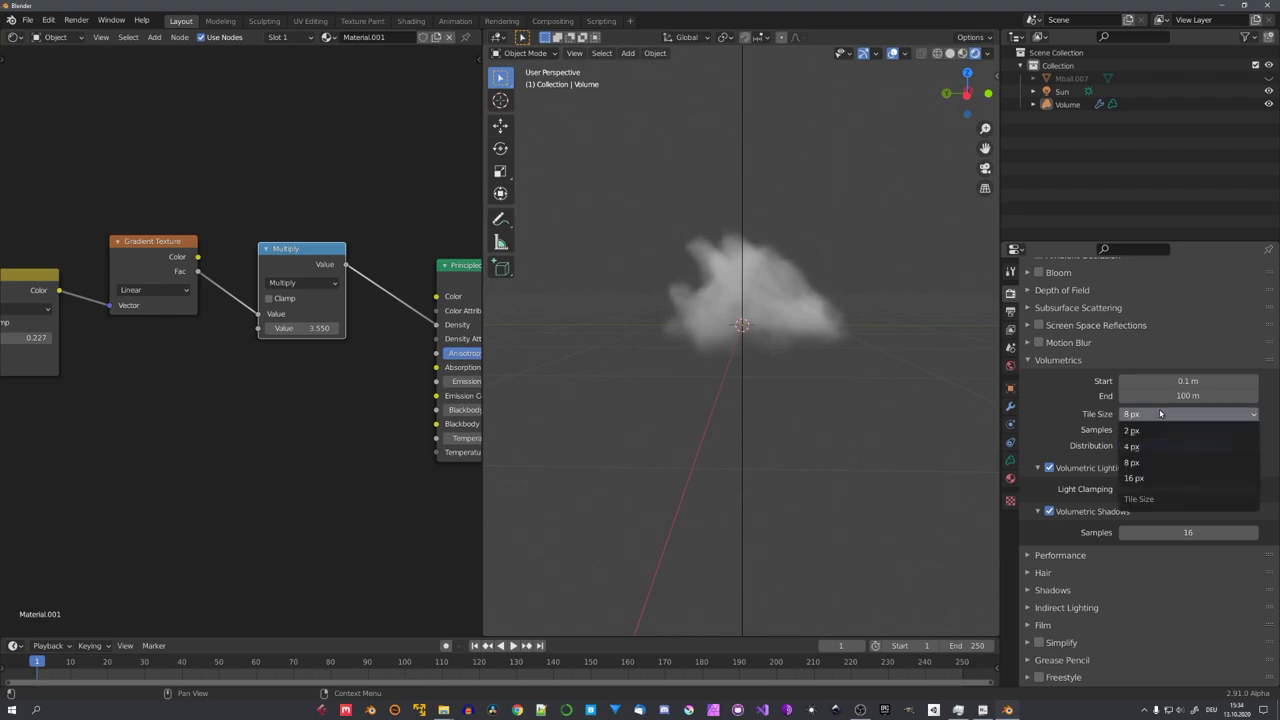
click(1180, 430)
key(KP_1)
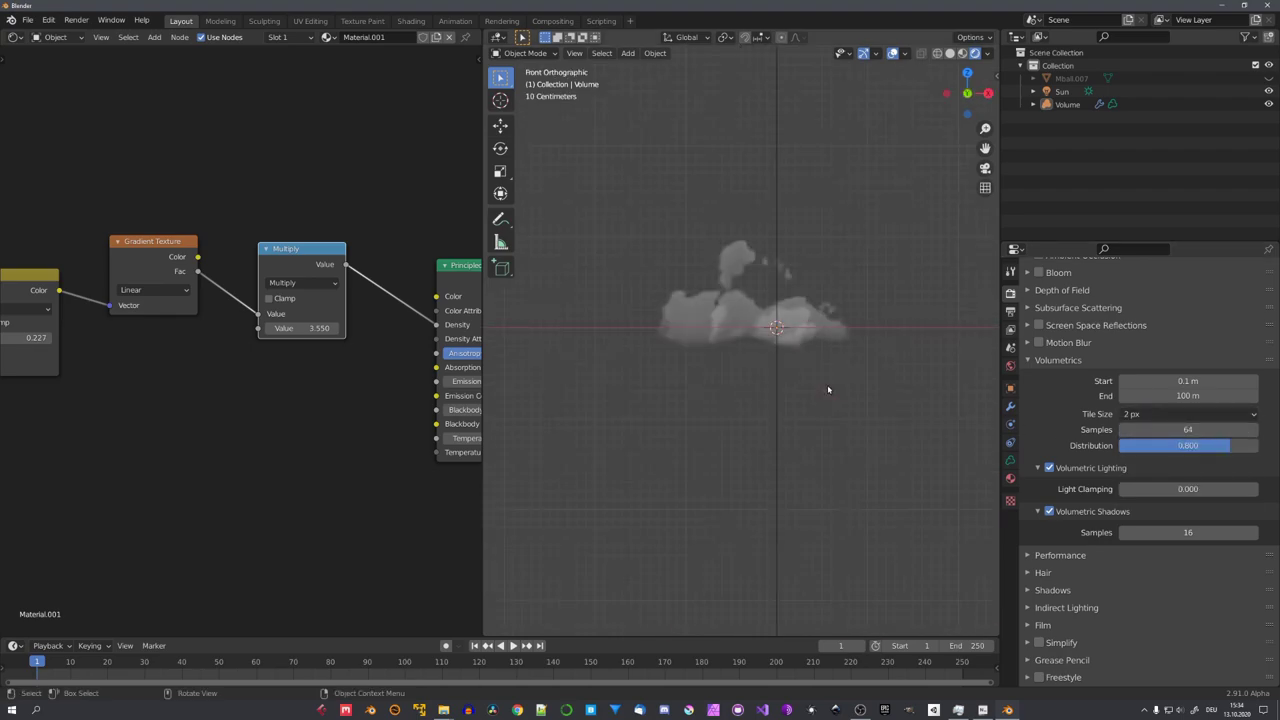
mouse_move(784, 325)
middle_down()
mouse_move(740, 354)
mouse_move(818, 357)
mouse_move(797, 363)
middle_up()
Add a camera at the origin rotated 90° about X
key(shift+a)
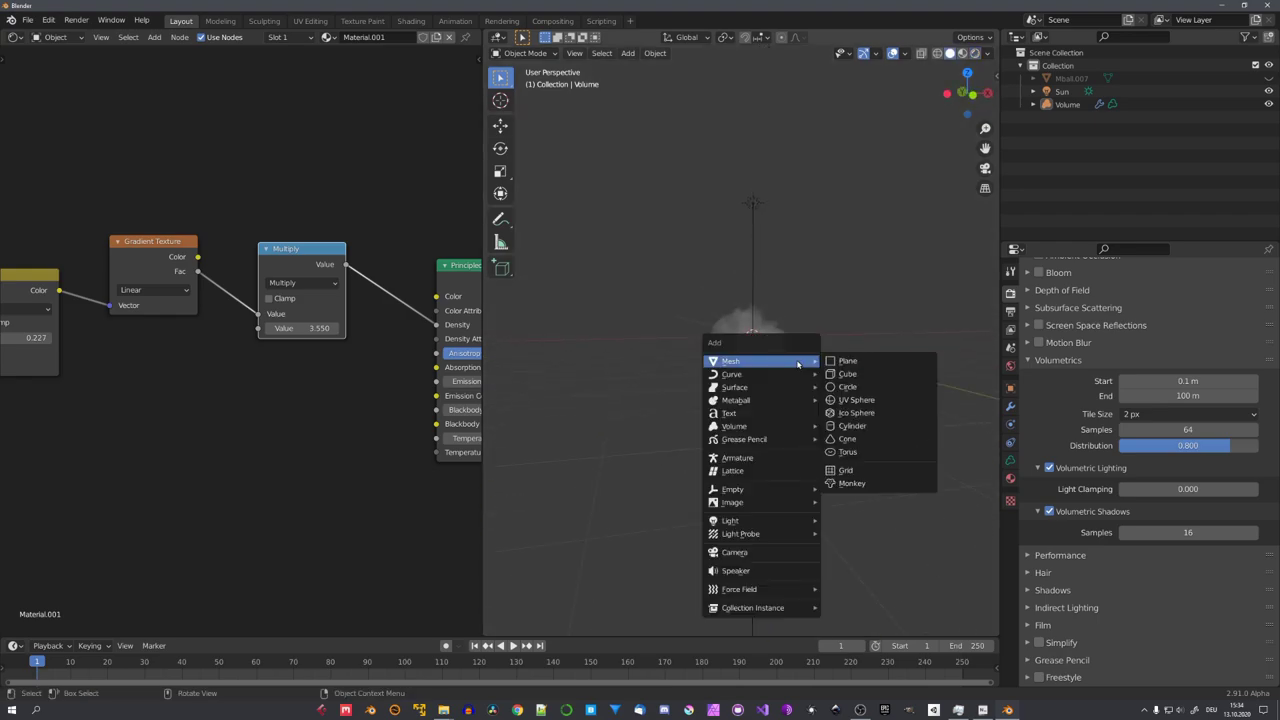
click(752, 552)
key(alt+g)
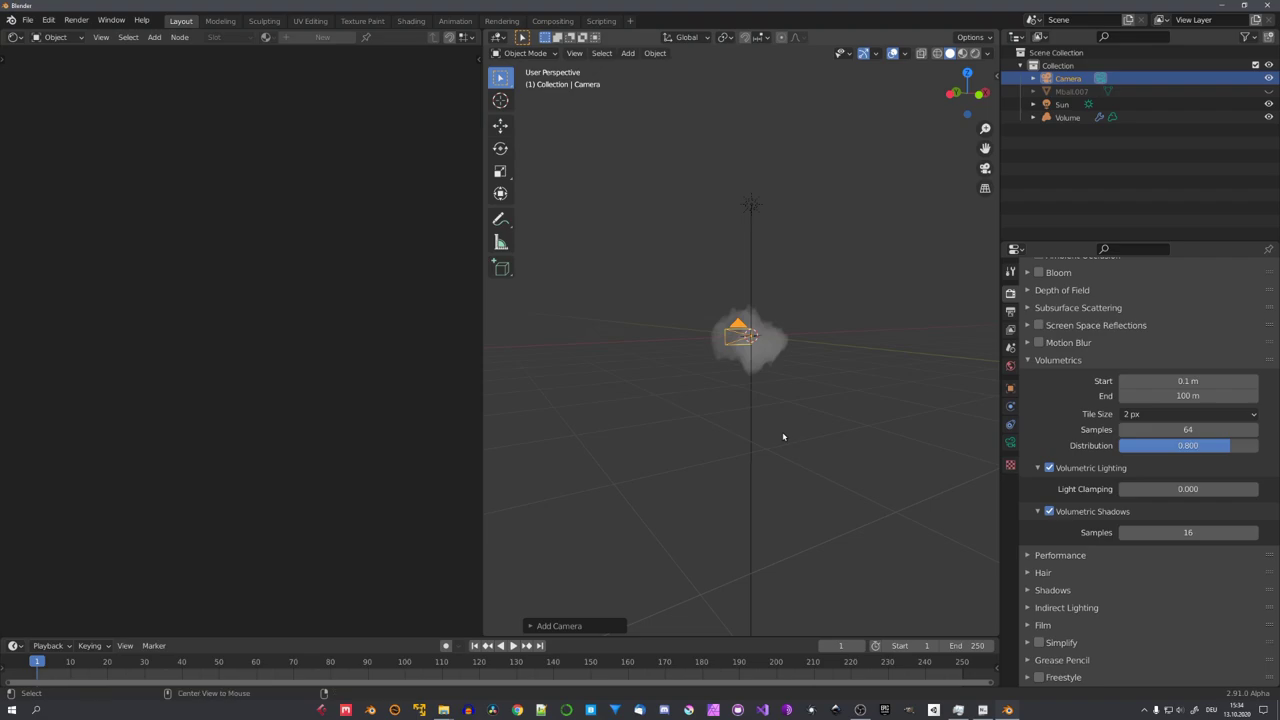
text(rx)
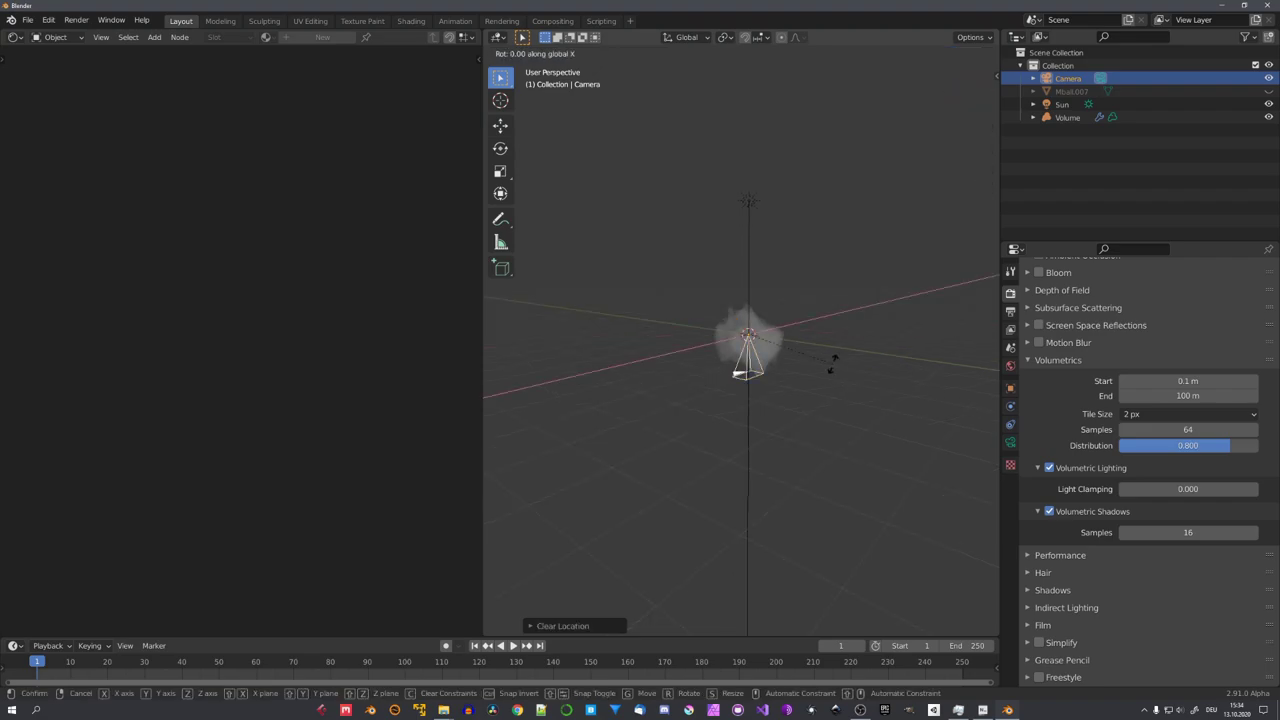
text(90)
key(Return)
middle_drag(834, 366, 769, 357)
Move the camera along Y until the whole cloud fits the camera view
key(g)
key(y)
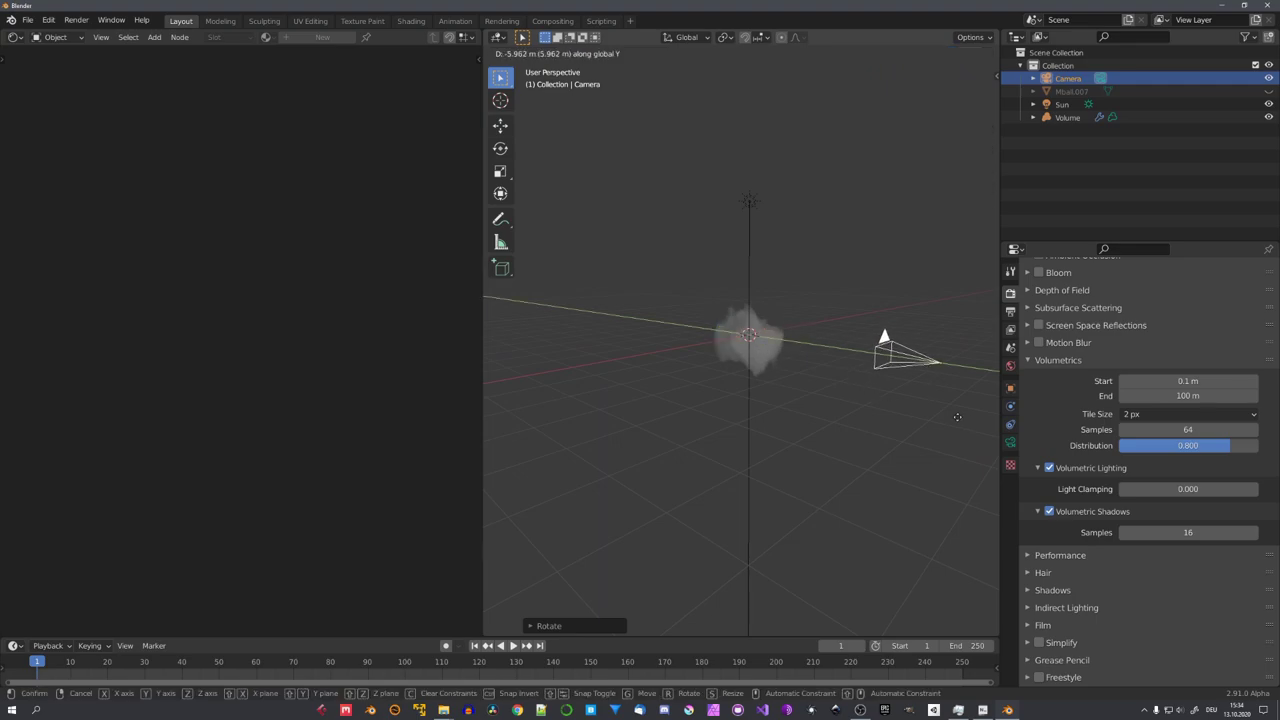
click(623, 386)
key(KP_0)
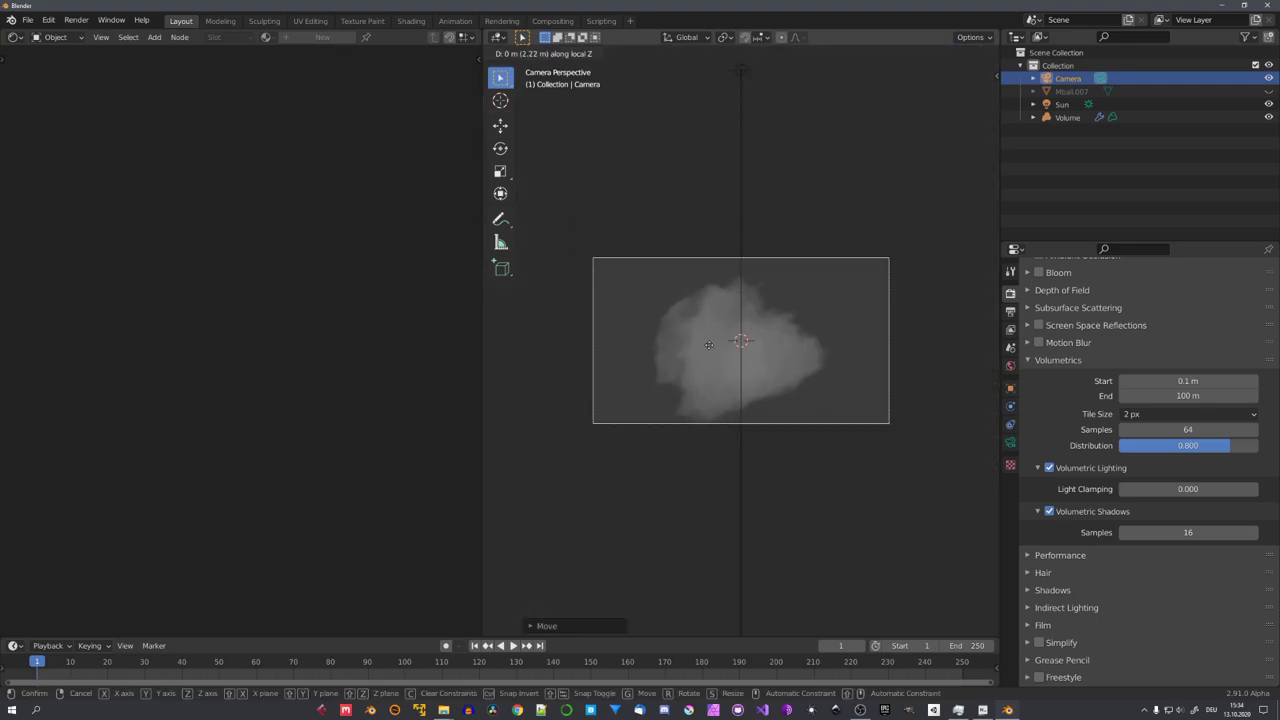
shift+middle_drag(750, 296, 791, 289)
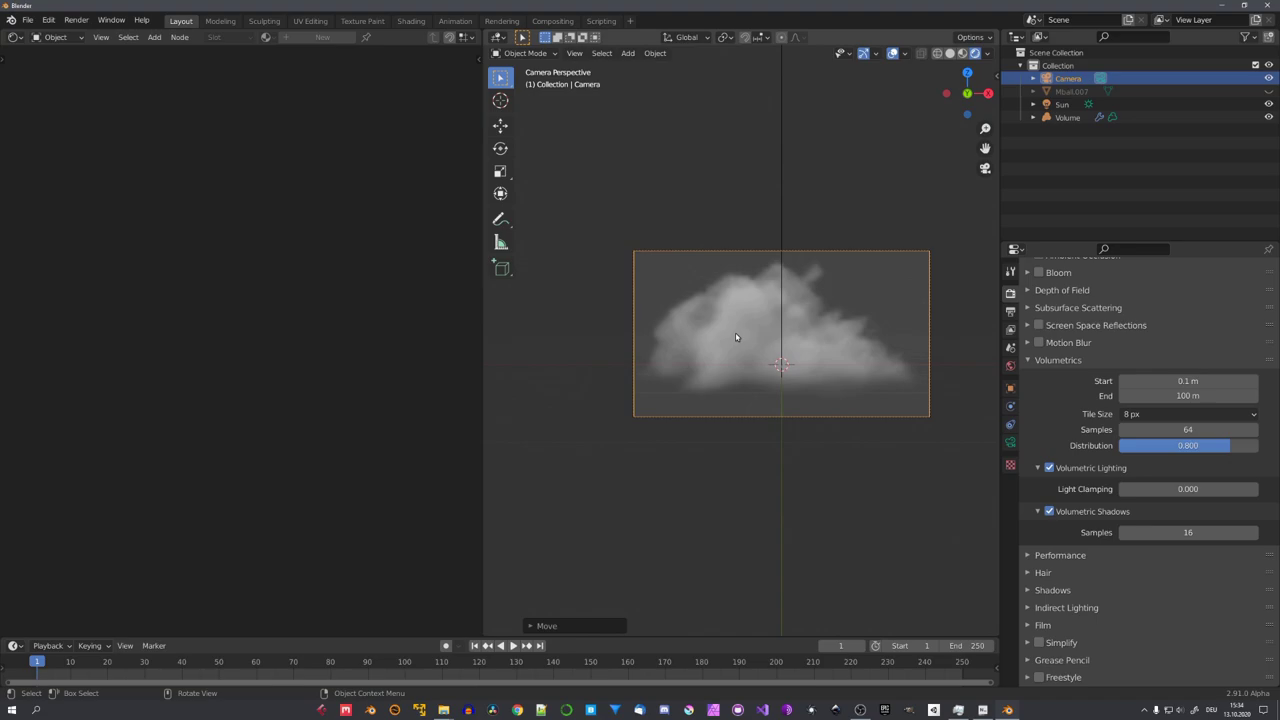
click(55, 37)
In World nodes, drive Background with a Gradient Texture via a 90° Y-rotated Mapping
click(60, 66)
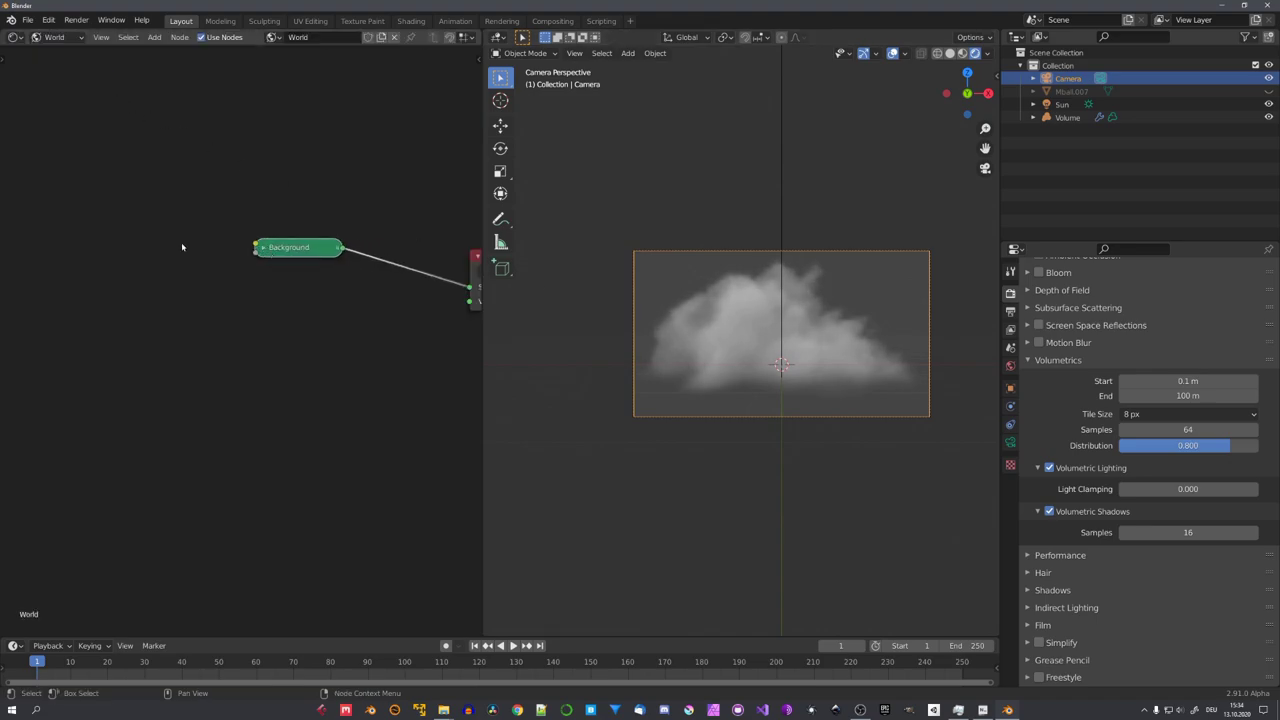
mouse_move(106, 238)
mouse_down()
mouse_move(92, 226)
mouse_move(471, 230)
mouse_up()
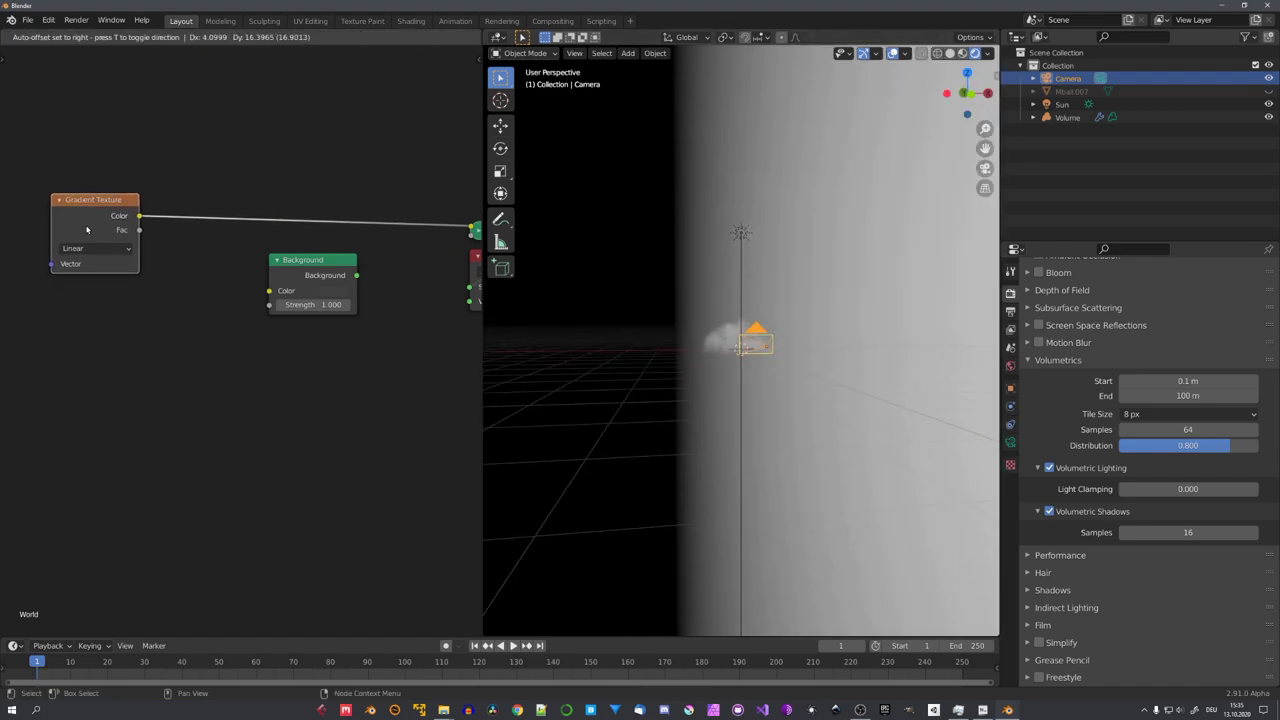
key(ctrl+t)
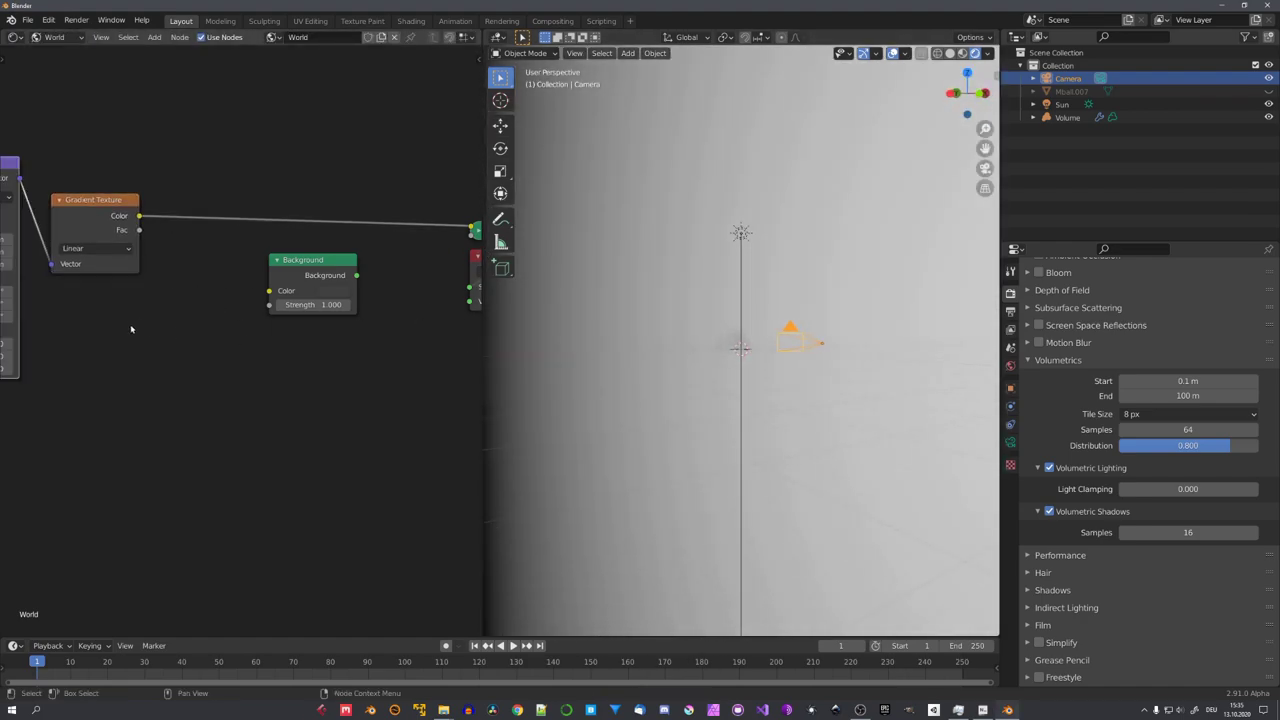
scroll(347, 322, up, 3)
text(90)
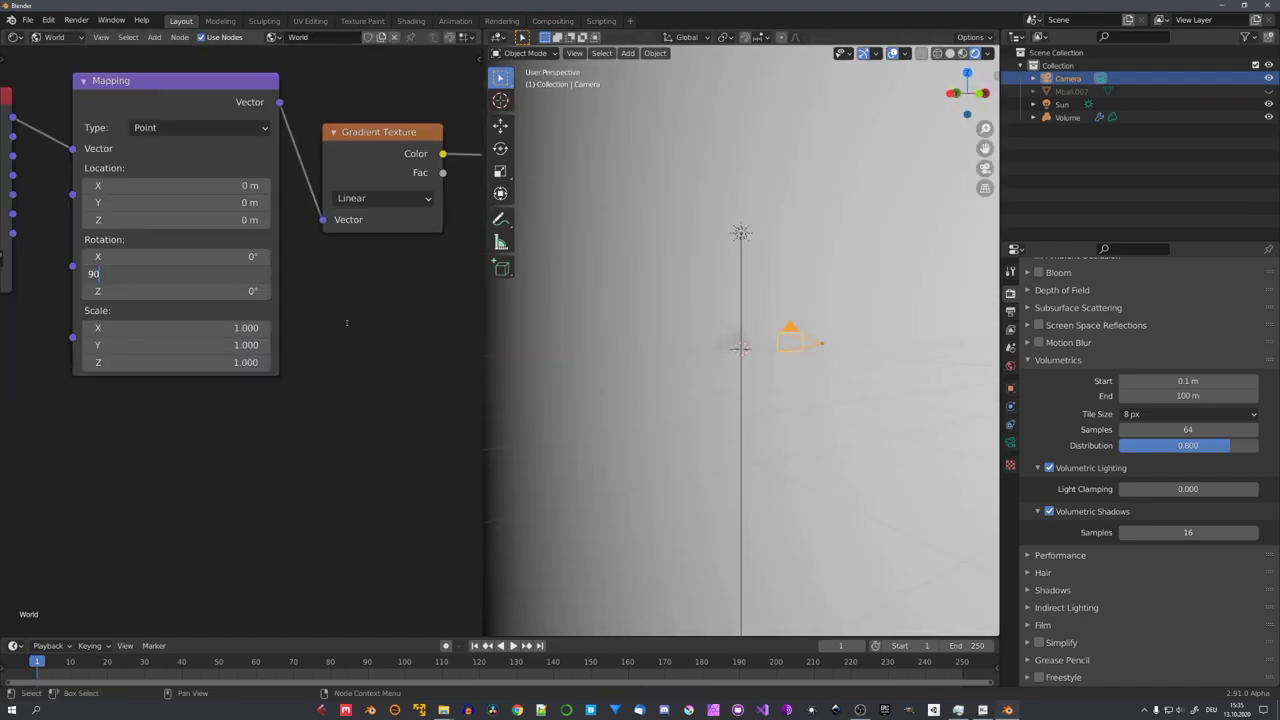
key(Return)
Set the gradient type to Easing and add a ColorRamp node
click(150, 220)
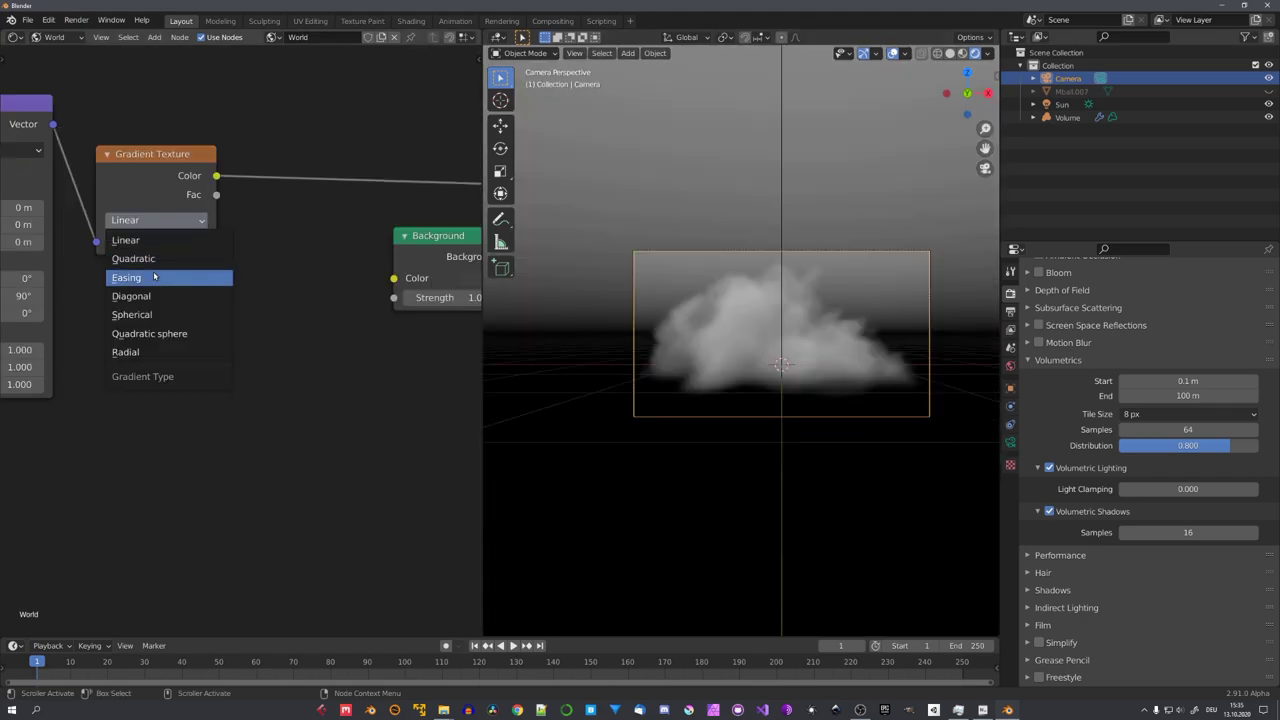
click(150, 280)
middle_drag(360, 242, 303, 277)
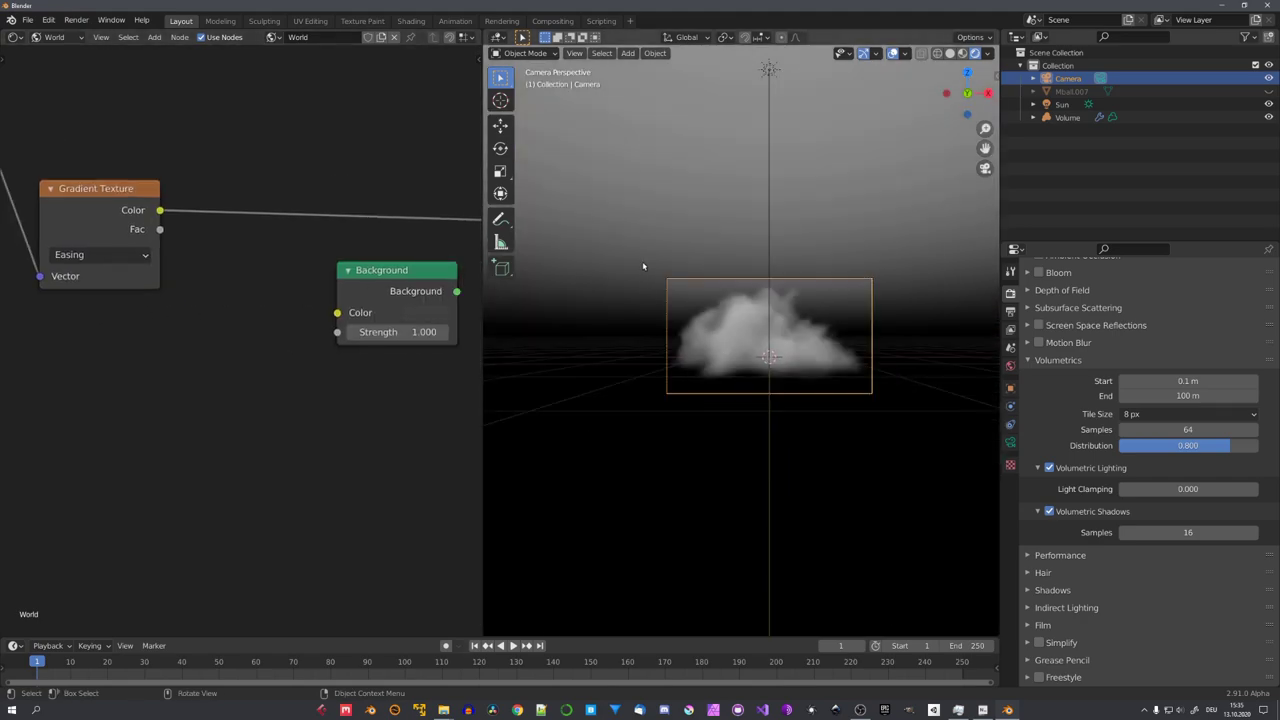
key(shift+a)
click(266, 321)
text(color ramp)
key(Return)
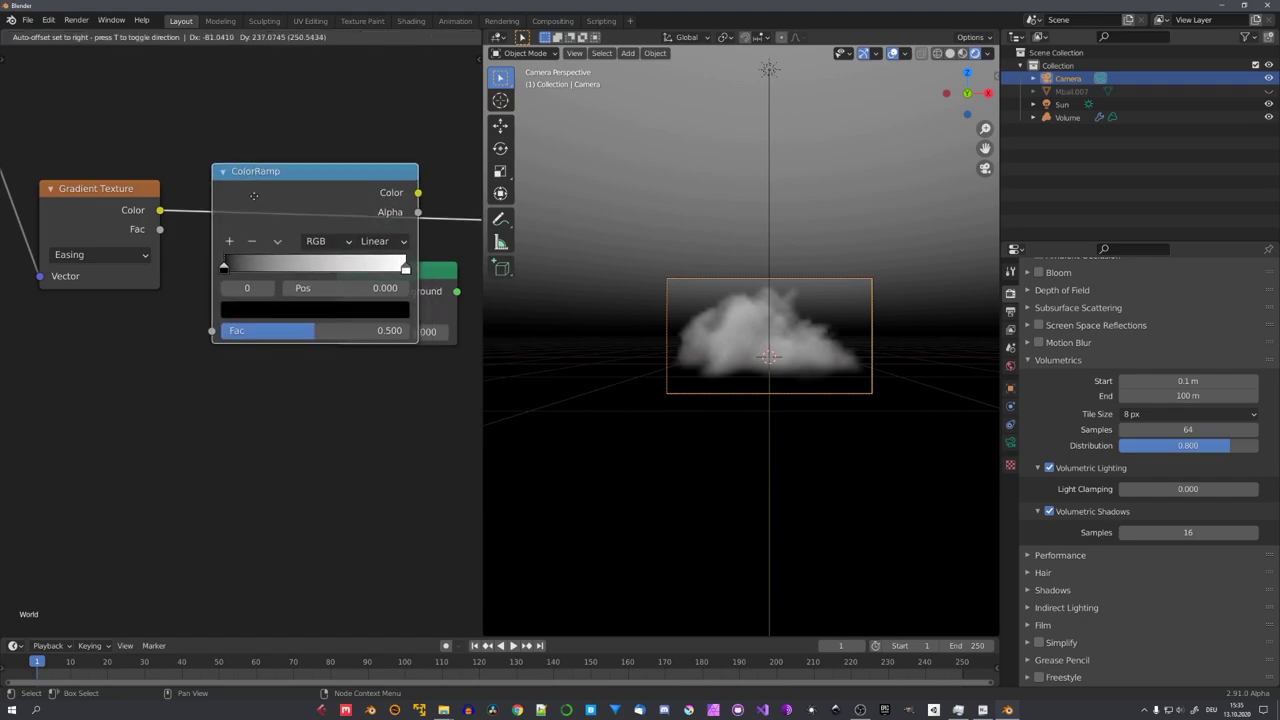
Place the ColorRamp between gradient and Background, with light and dark blue stops
click(266, 245)
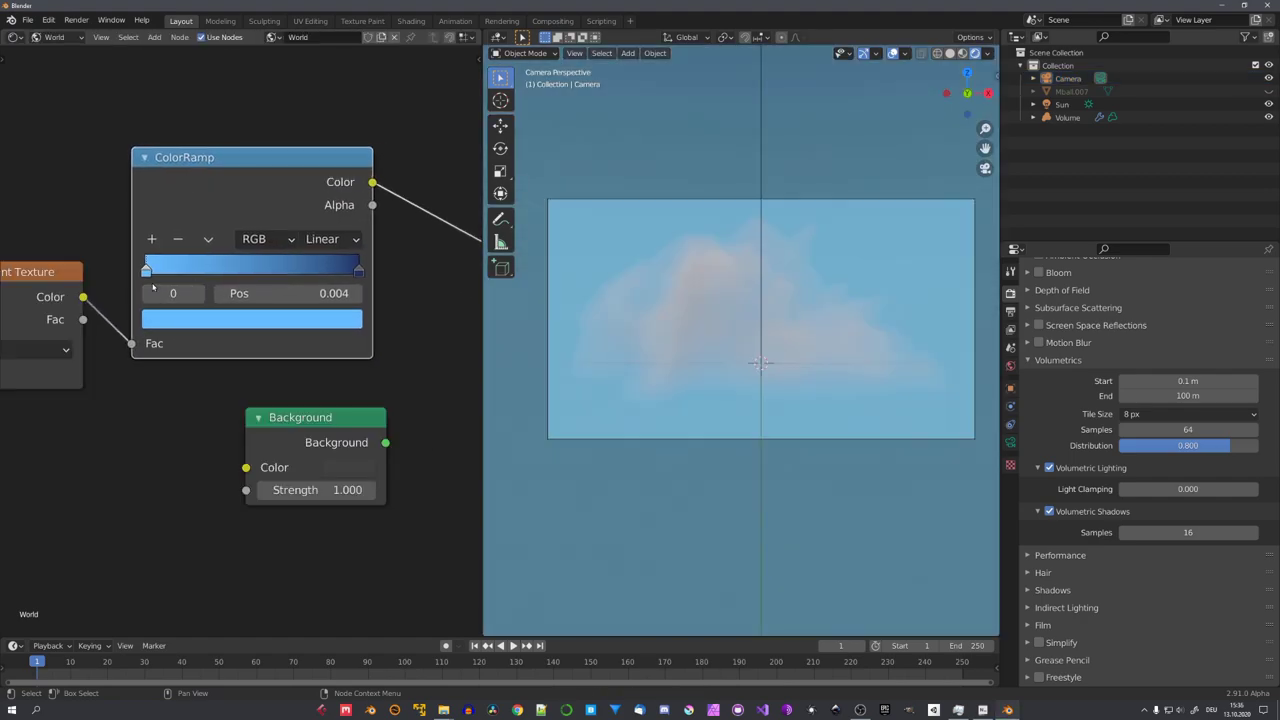
drag(153, 287, 144, 276)
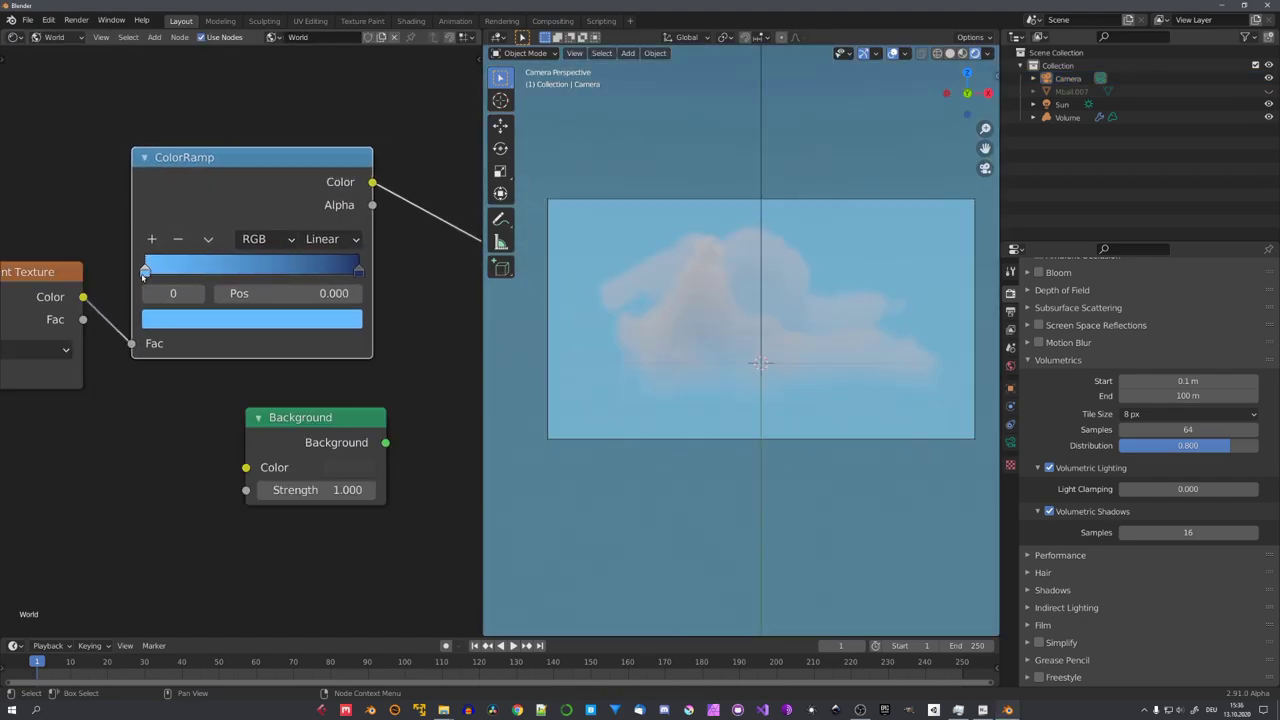
click(361, 269)
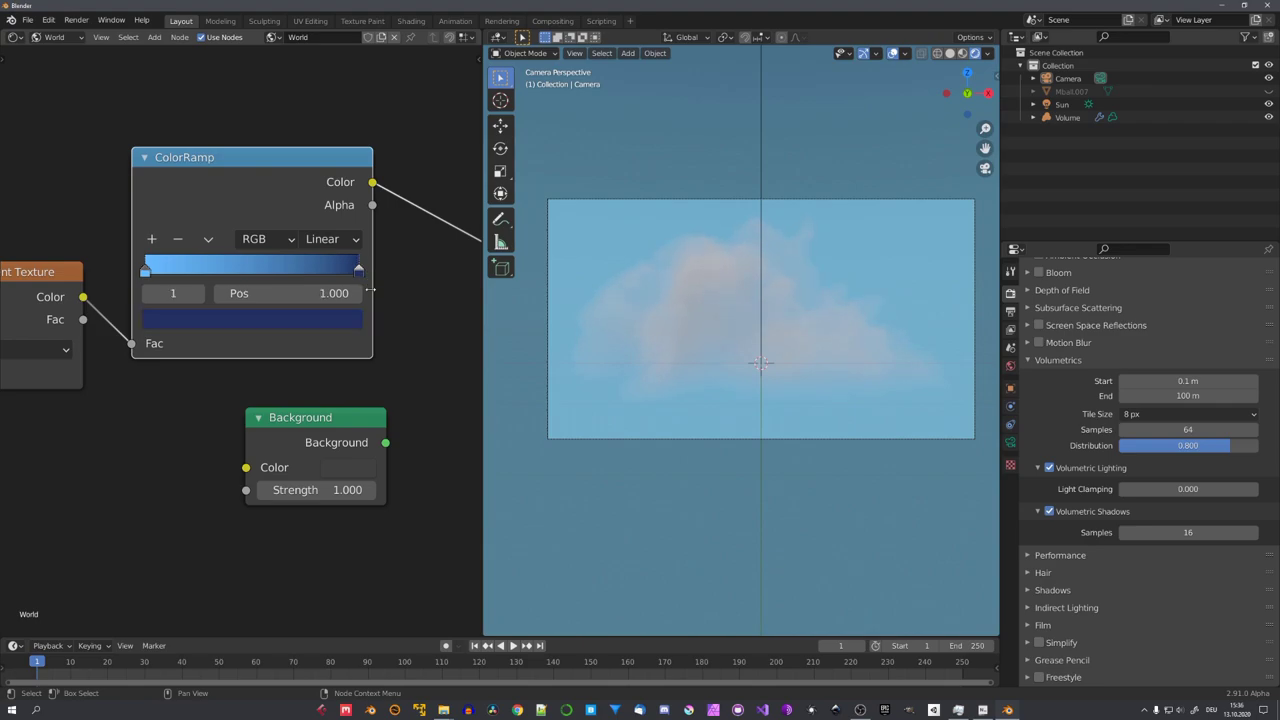
drag(372, 284, 402, 284)
middle_drag(652, 295, 693, 315)
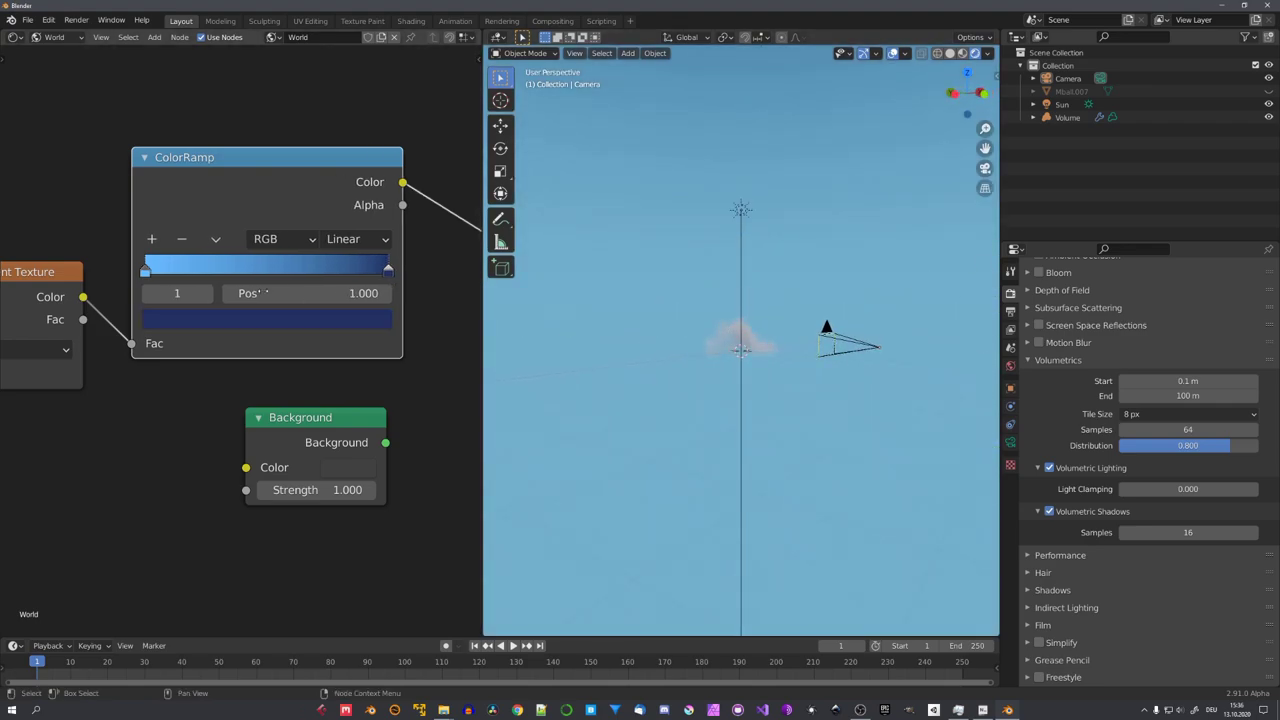
drag(233, 205, 233, 221)
mouse_move(700, 250)
middle_down()
mouse_move(726, 293)
mouse_move(652, 233)
middle_up()
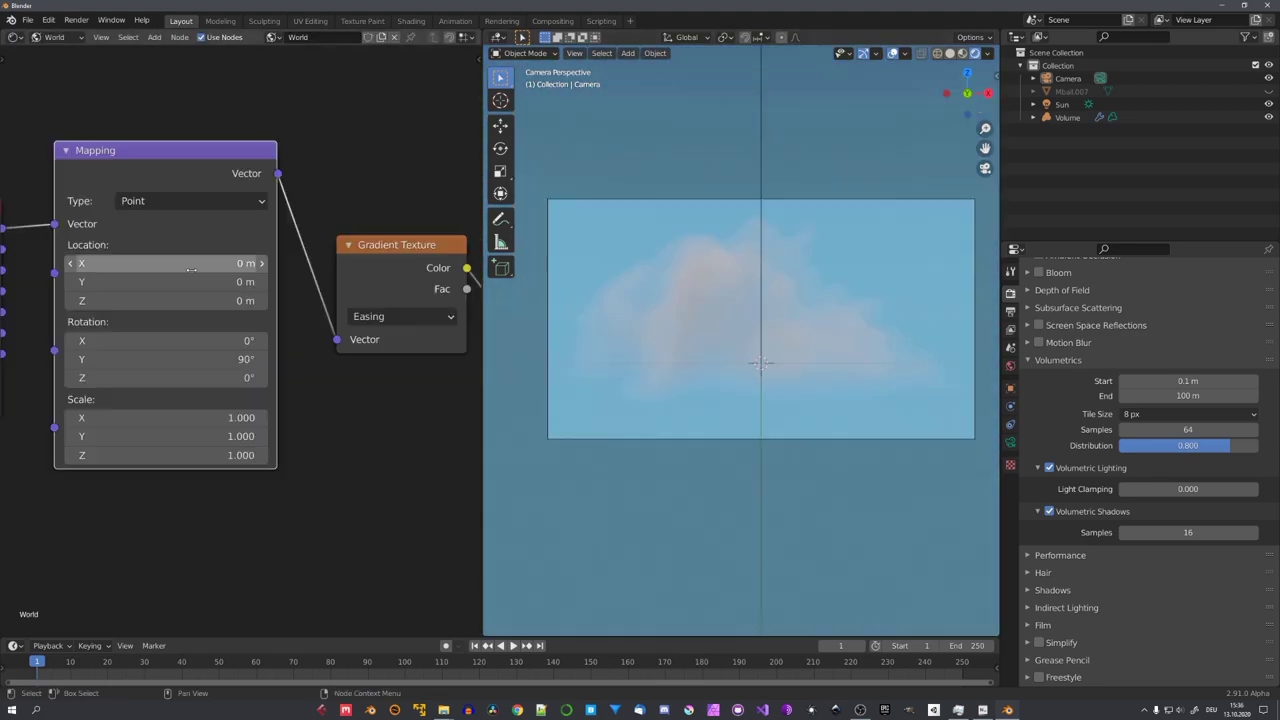
Shift the world gradient's Mapping Location X to about 0.61 m
drag(217, 264, 245, 264)
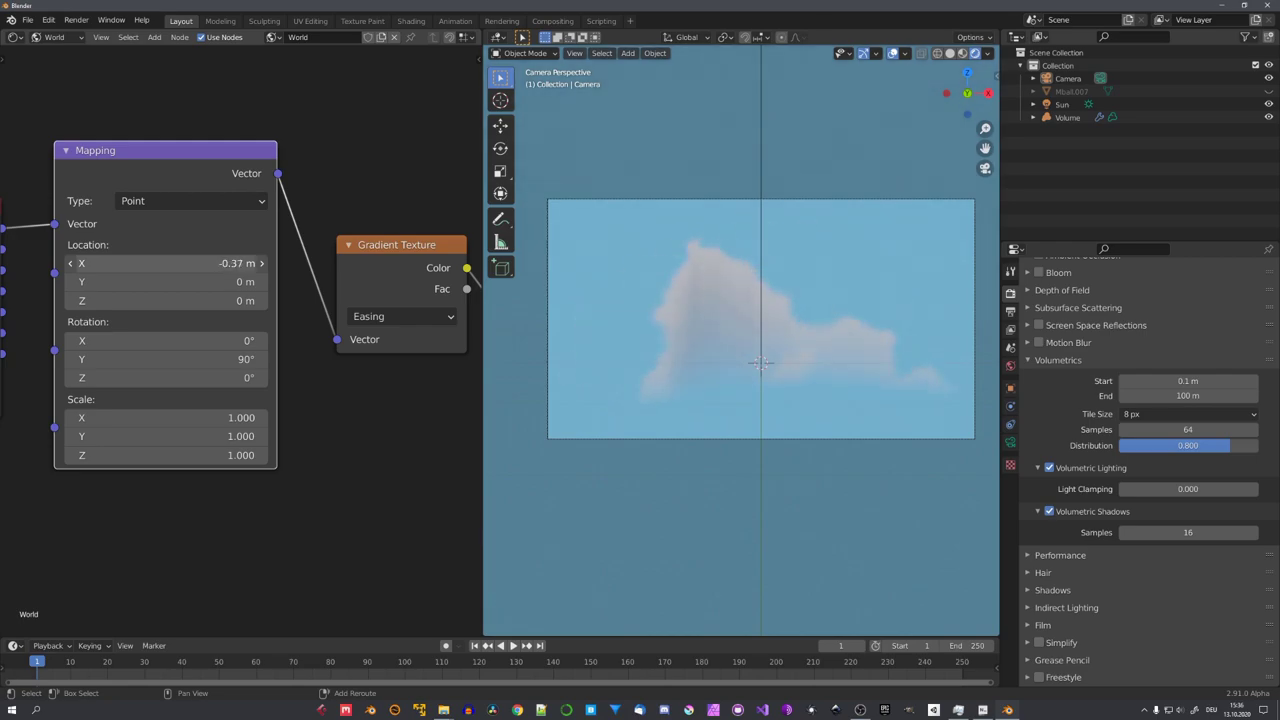
scroll(709, 295, down, 4)
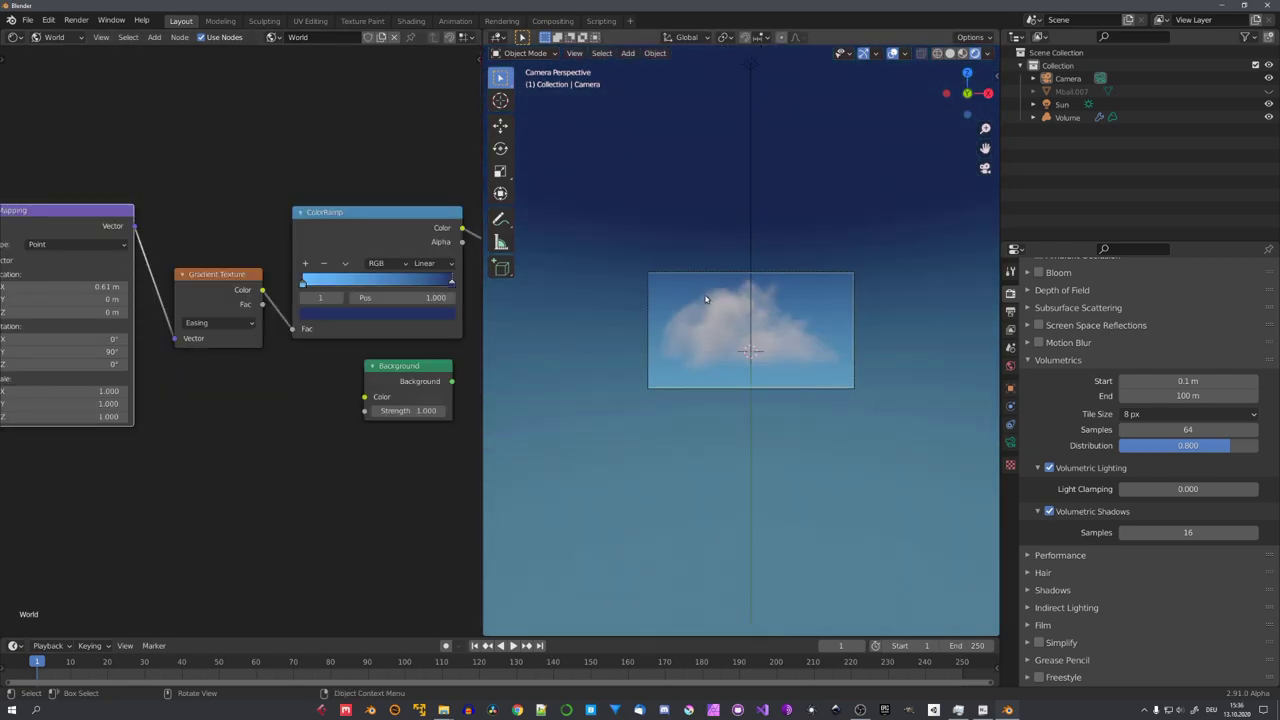
scroll(775, 355, up, 2)
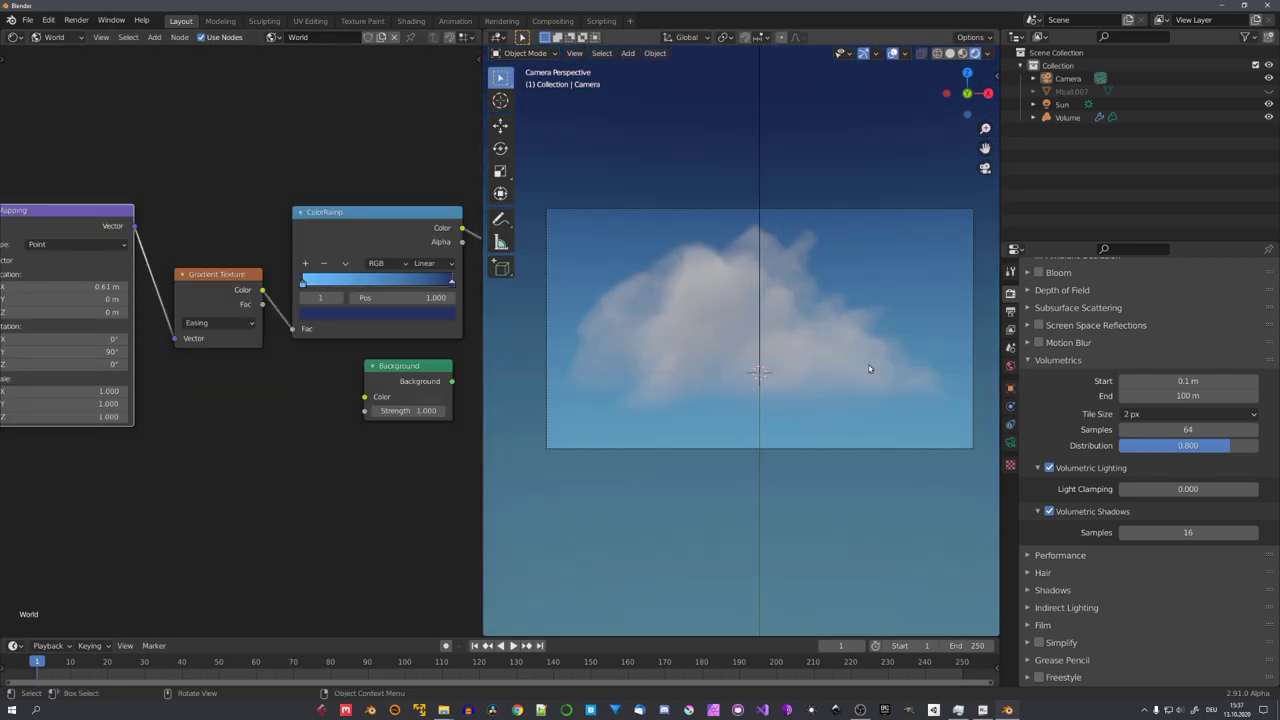
scroll(806, 357, down, 1)
scroll(799, 352, up, 2)
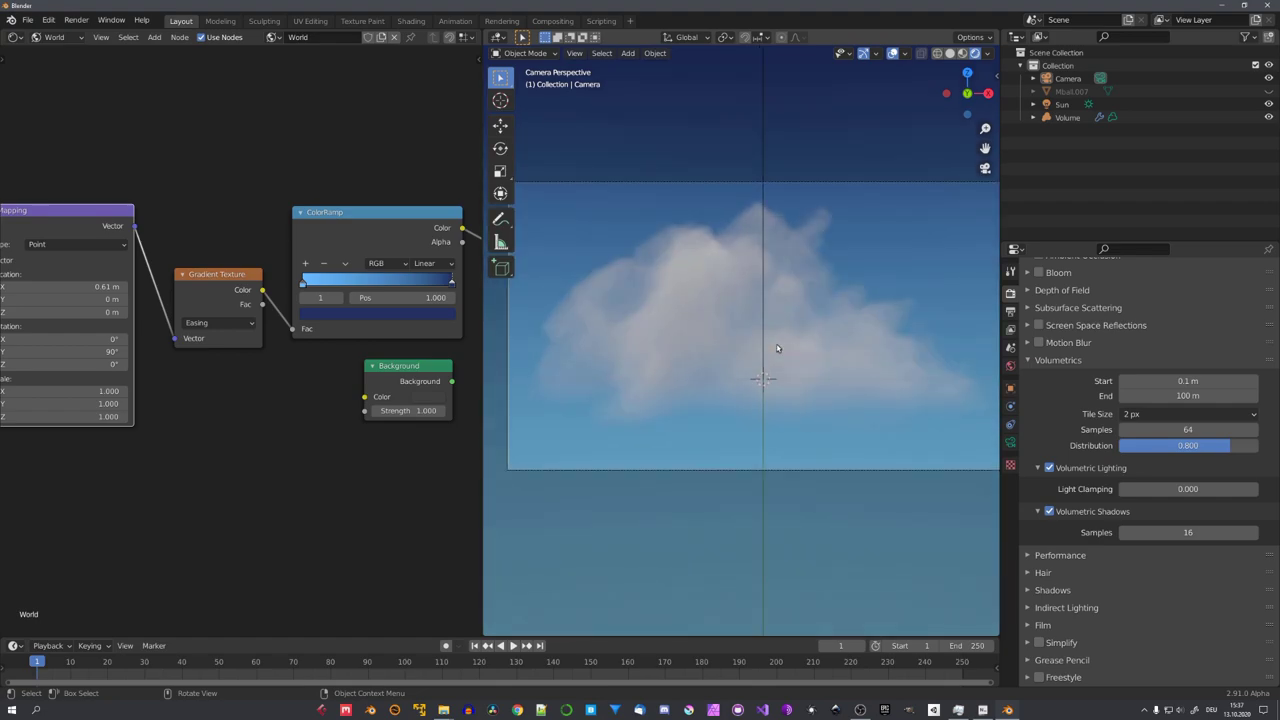
scroll(777, 348, down, 2)
Scale the metaball cloud wide and flat, then preview it rendered
click(803, 366)
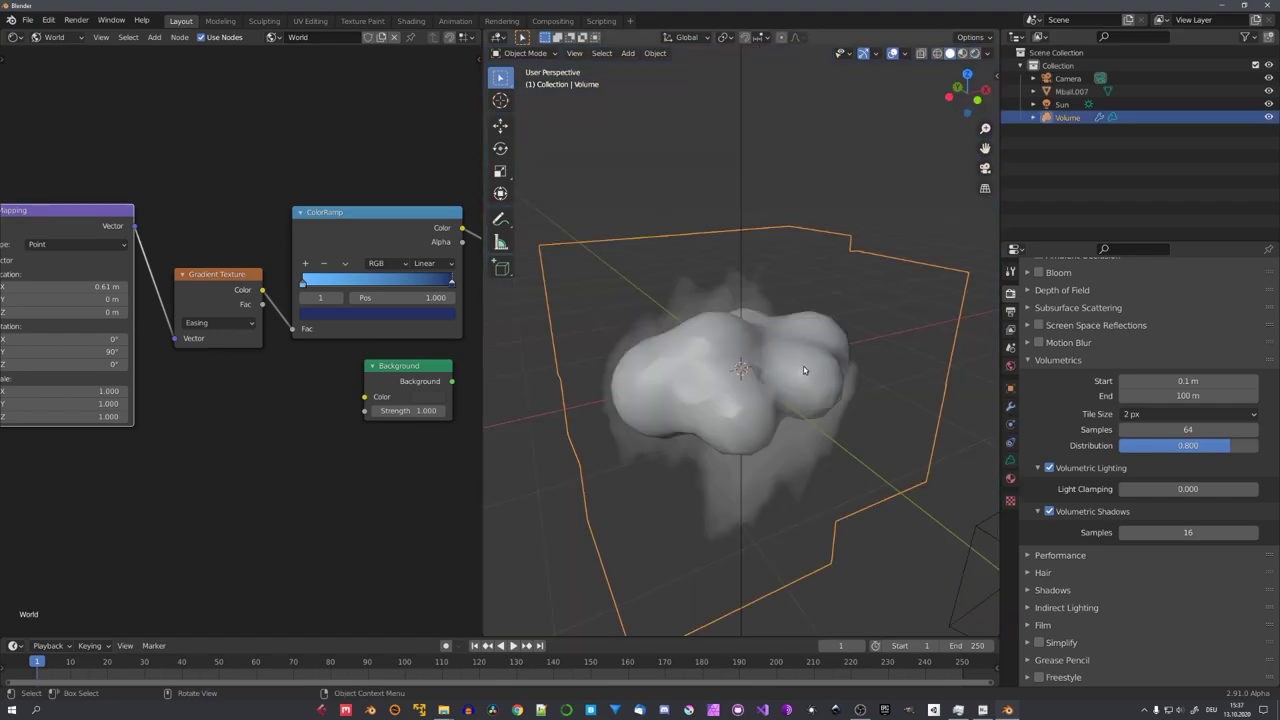
scroll(803, 369, down, 3)
key(s)
key(shift+z)
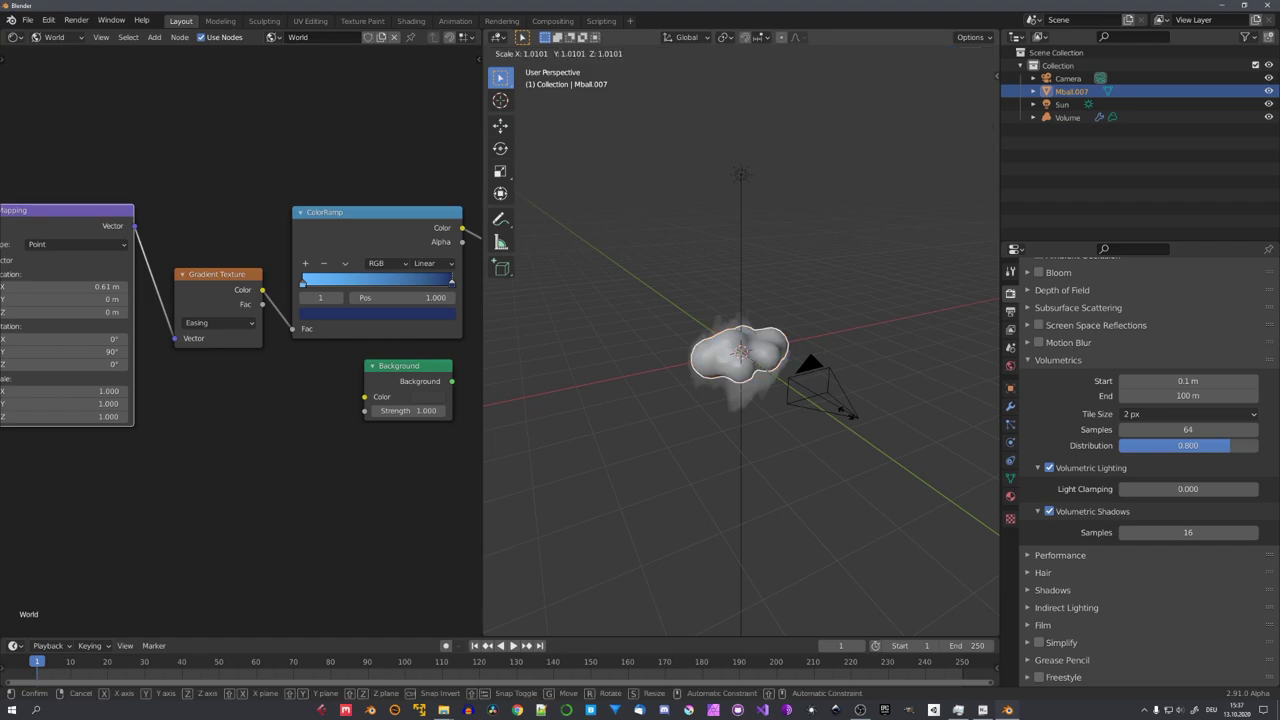
click(857, 437)
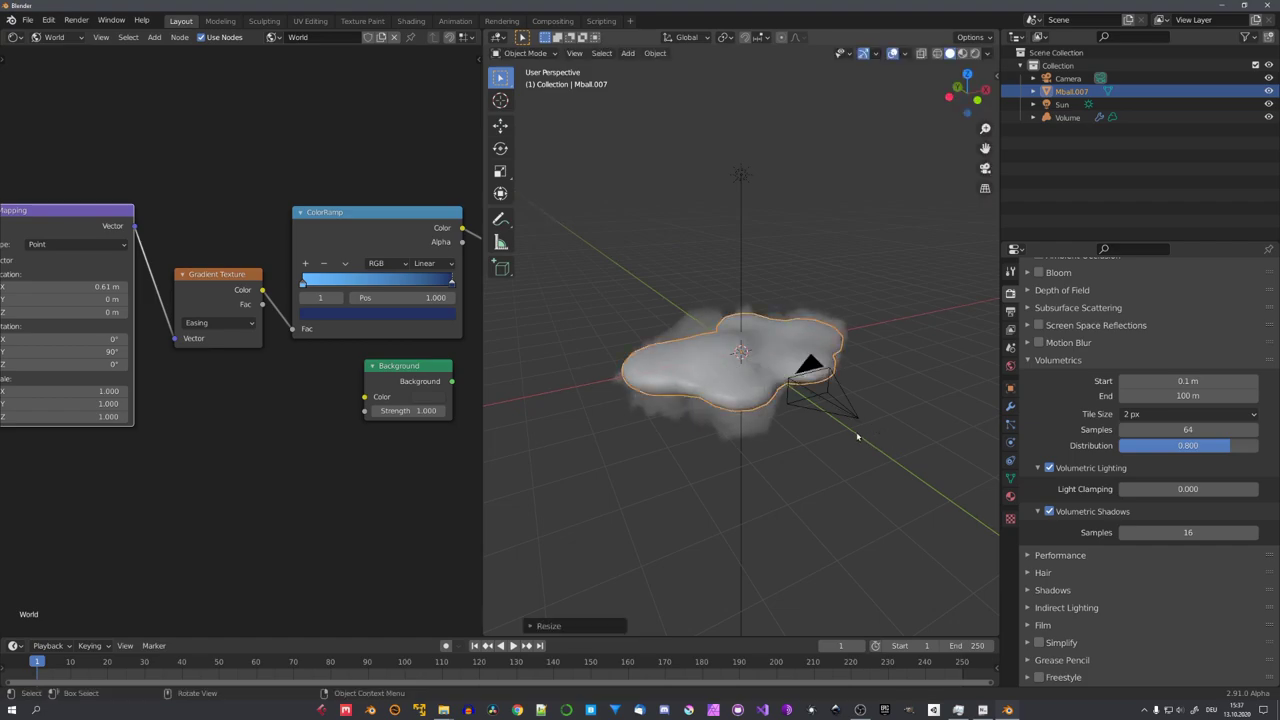
mouse_move(931, 279)
middle_down()
mouse_move(769, 256)
mouse_move(797, 369)
mouse_move(837, 408)
middle_up()
key(z)
Set volumetric samples to 128 and the Volume's voxel amount to 167
click(800, 362)
key(z)
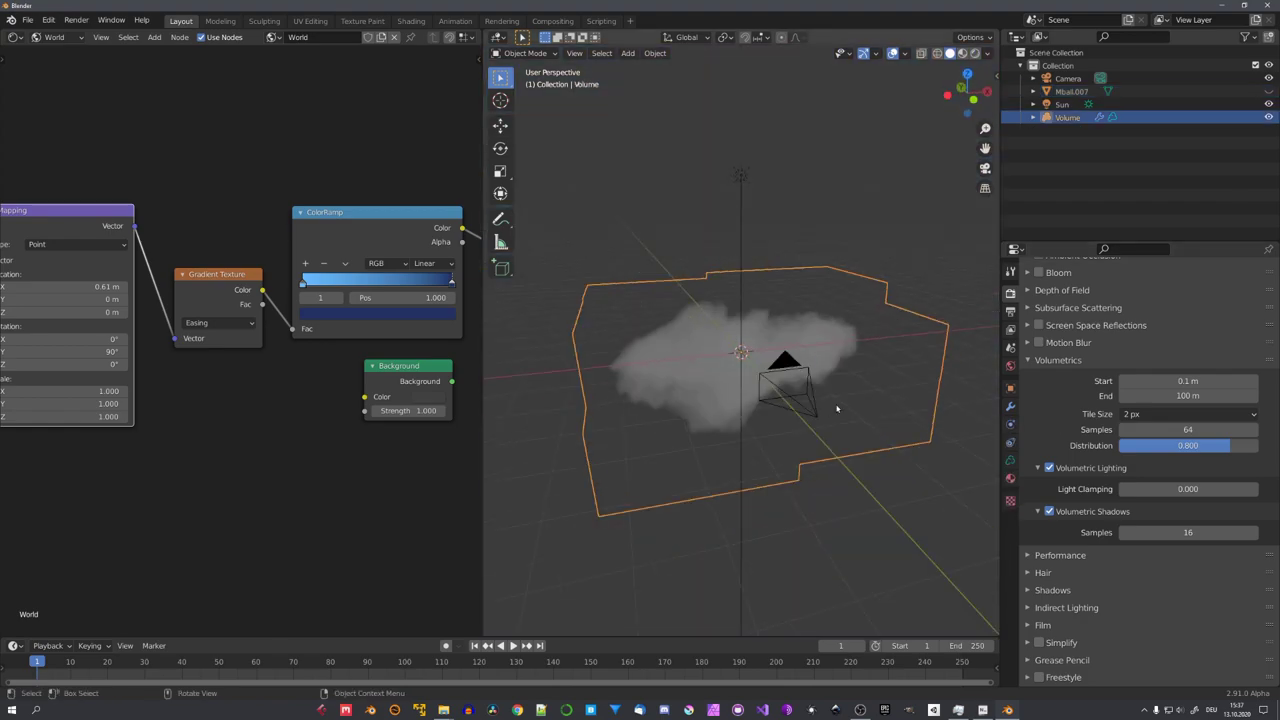
click(1138, 430)
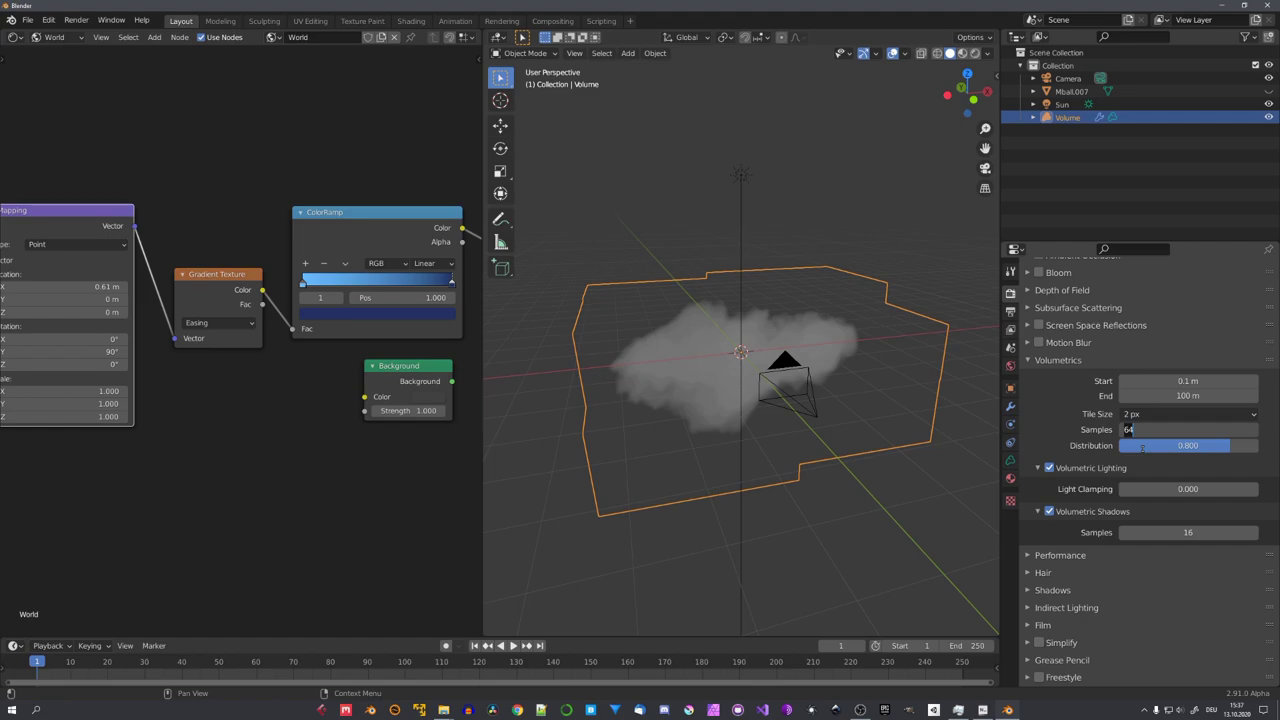
text(128)
key(Return)
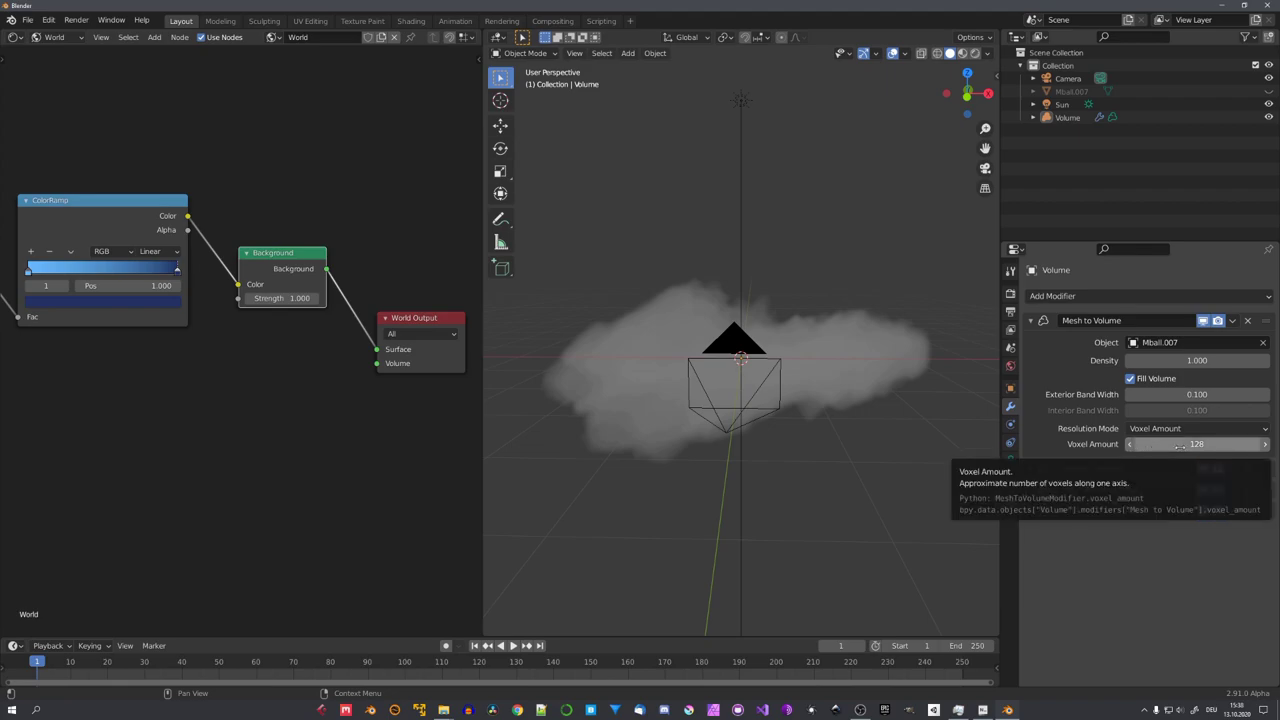
drag(1180, 446, 1230, 446)
key(KP_0)
key(grave)
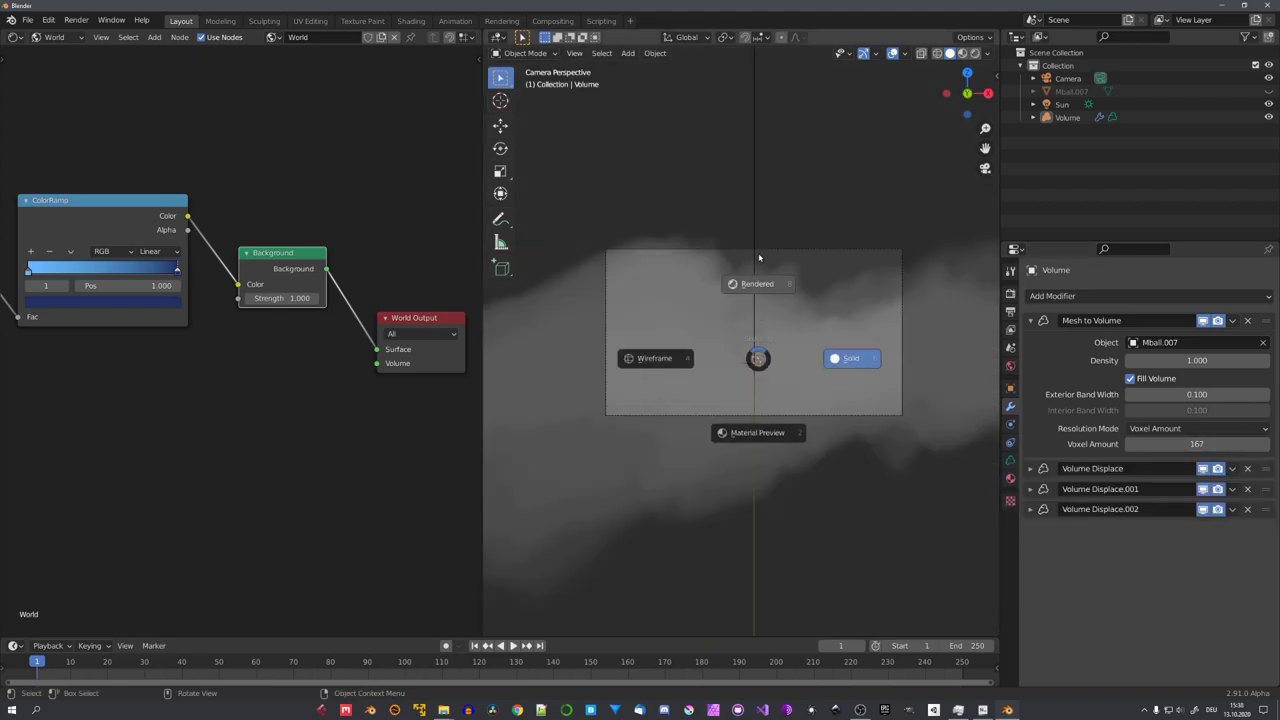
click(809, 365)
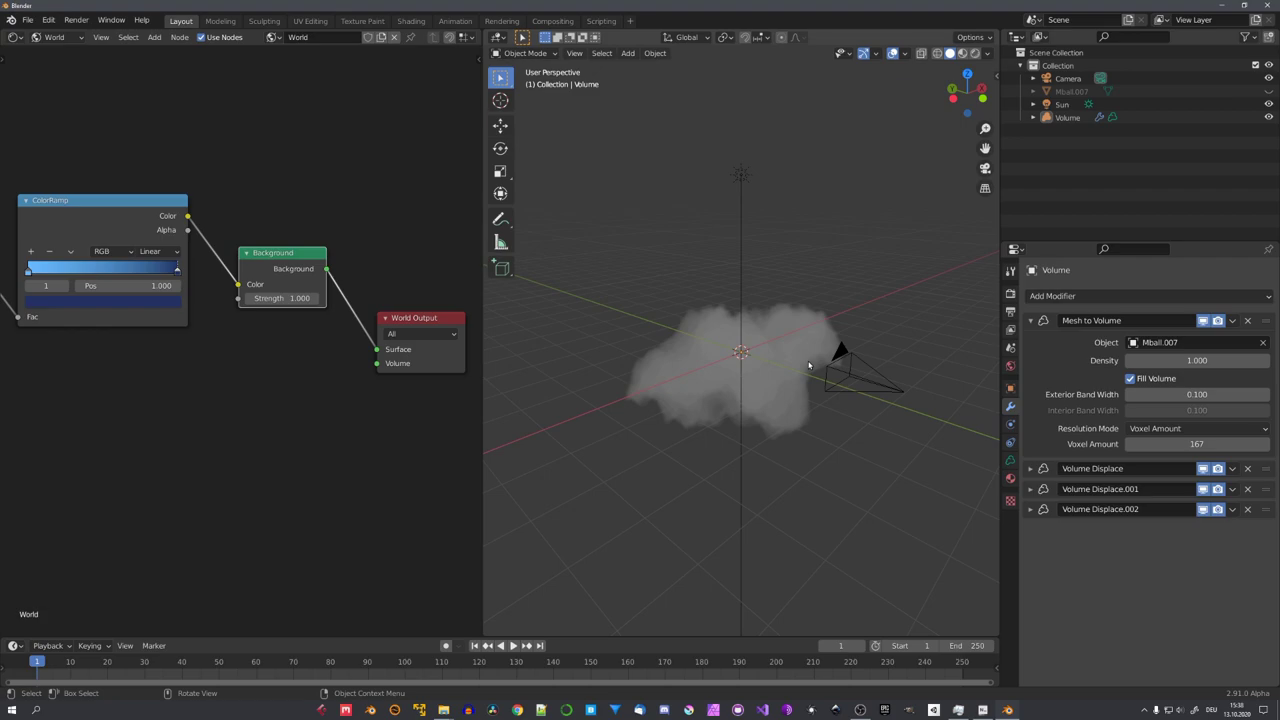
Preview the cloud under Cycles, return the render engine to Eevee, and reselect the Volume
middle_drag(809, 365, 855, 372)
click(858, 373)
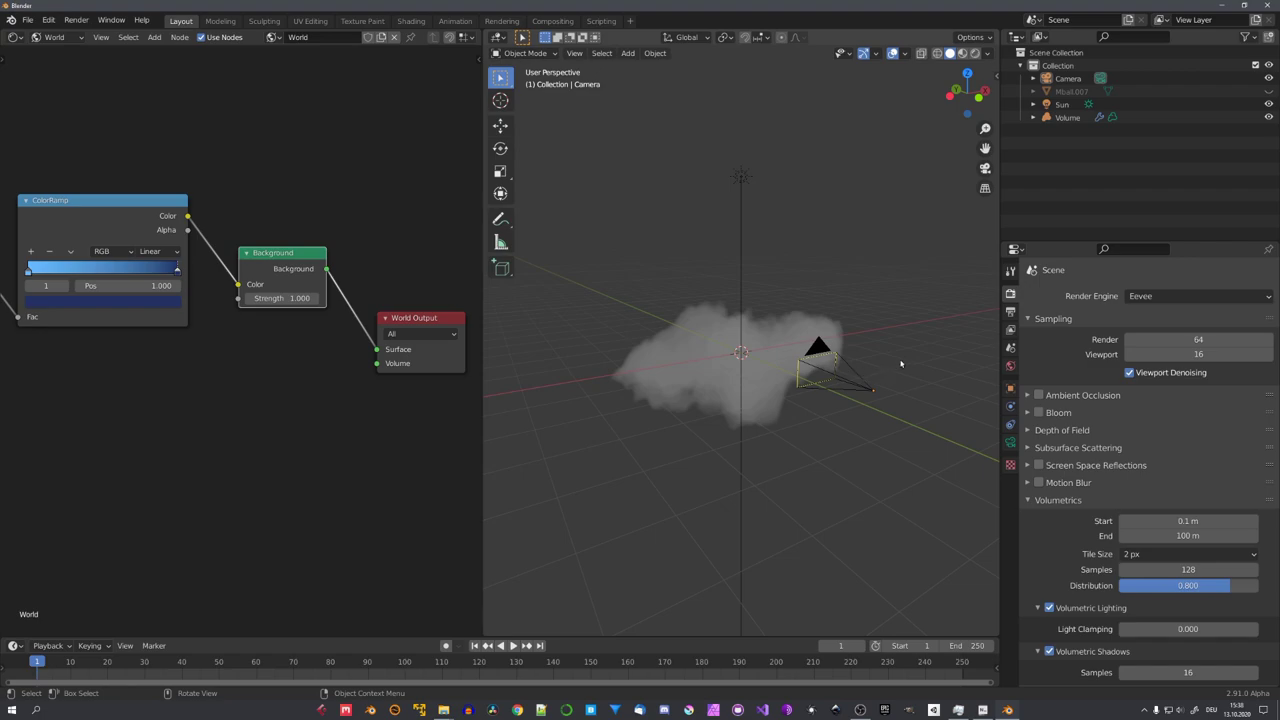
click(1198, 296)
click(1180, 343)
click(1198, 332)
click(1190, 367)
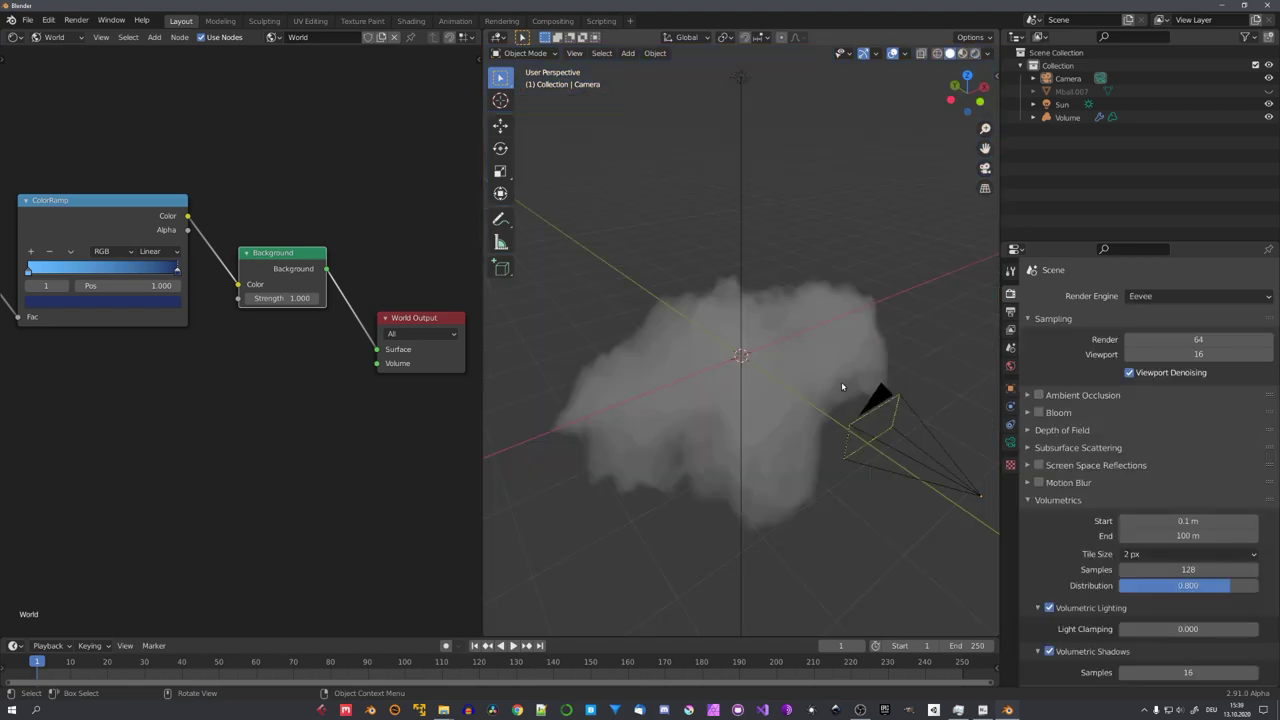
click(835, 430)
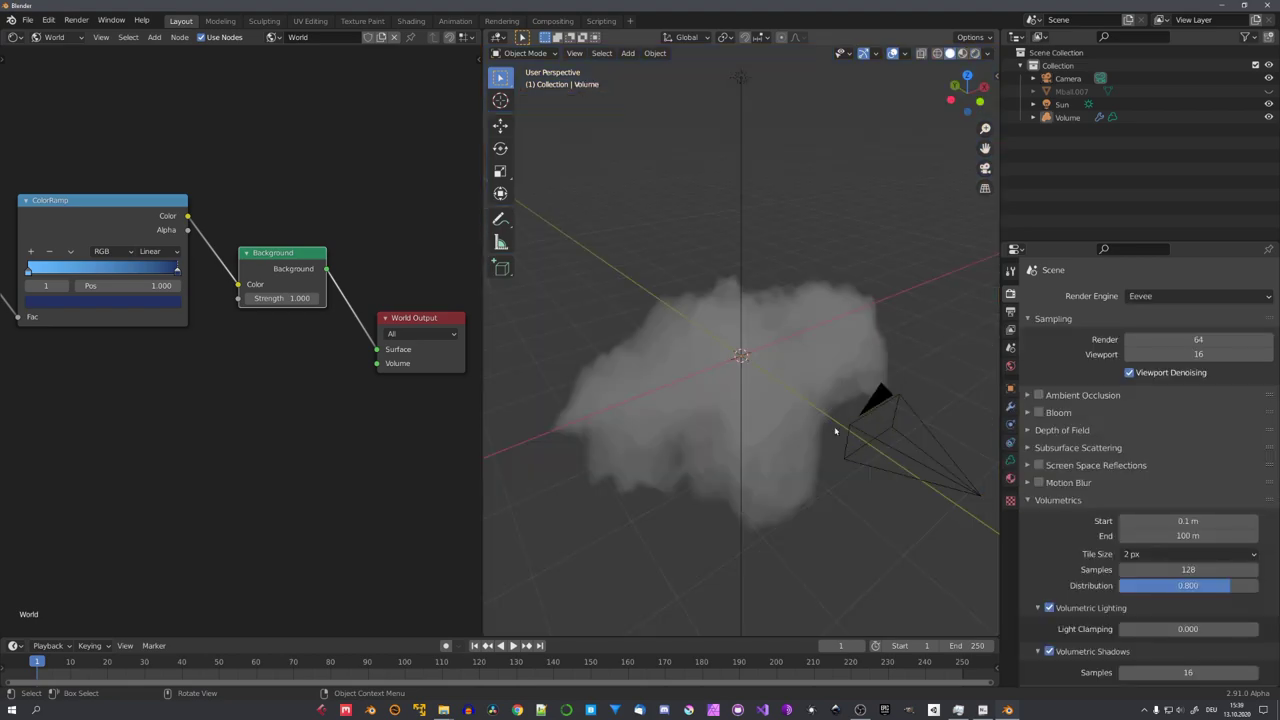